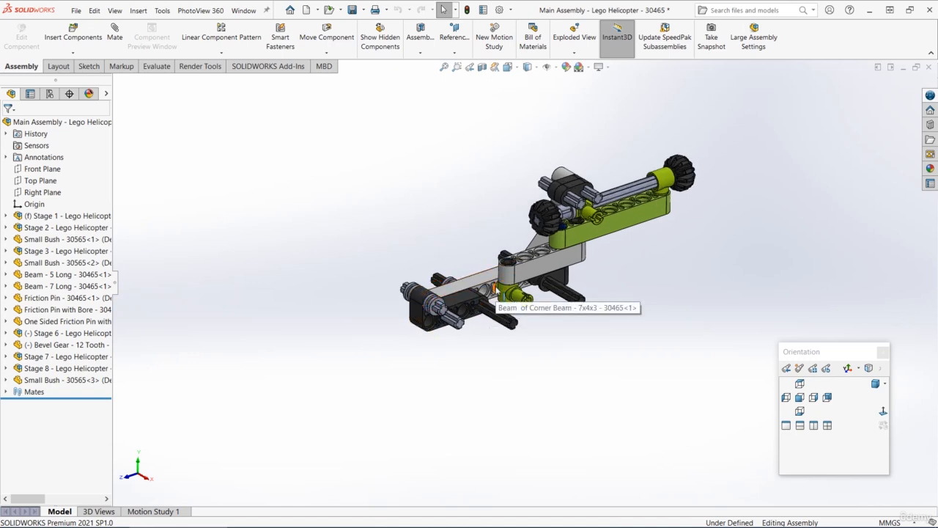
# Open the black right angle beam from the helicopter assembly as its own part
pyautogui.keyDown('ctrl'); pyautogui.moveTo(612, 287); pyautogui.dragTo(566, 315, button='middle'); pyautogui.keyUp('ctrl')
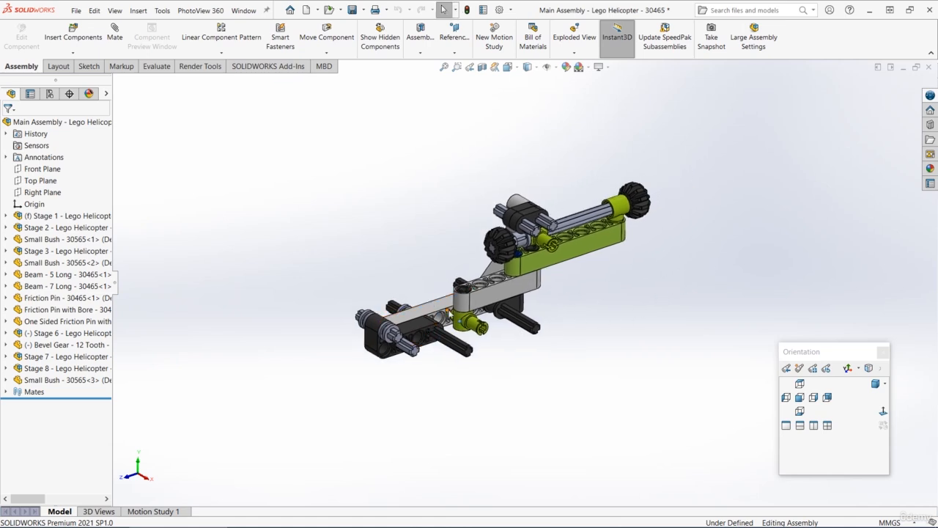
pyautogui.click(421, 332)
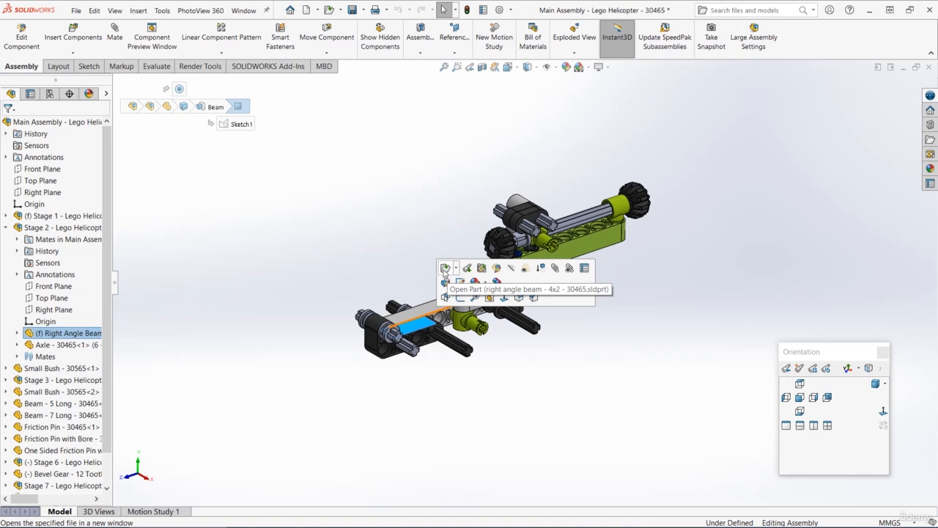
pyautogui.click(443, 273)
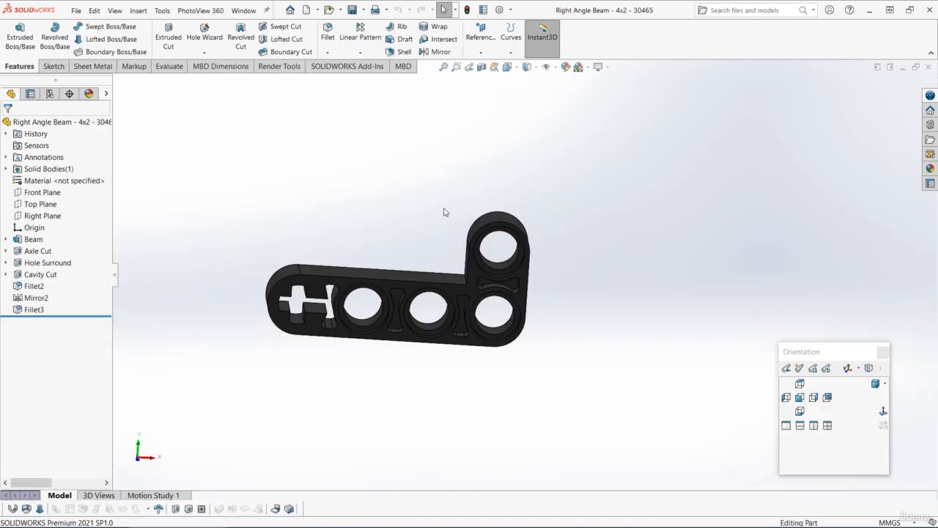
# Save the part as a copy named "Right Angle Beam with Curve - 5x3 - 30465" and open the copy
pyautogui.moveTo(460, 164); pyautogui.dragTo(410, 180, button='middle')
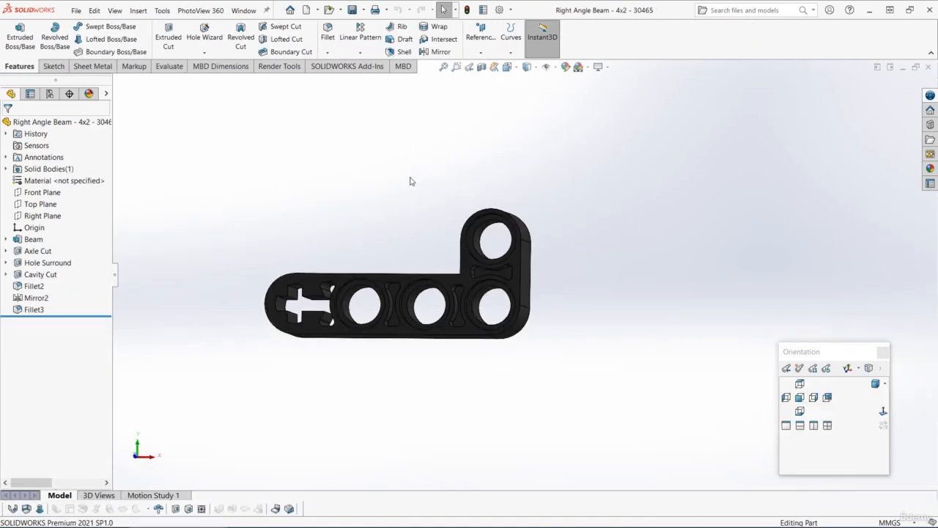
pyautogui.click(76, 11)
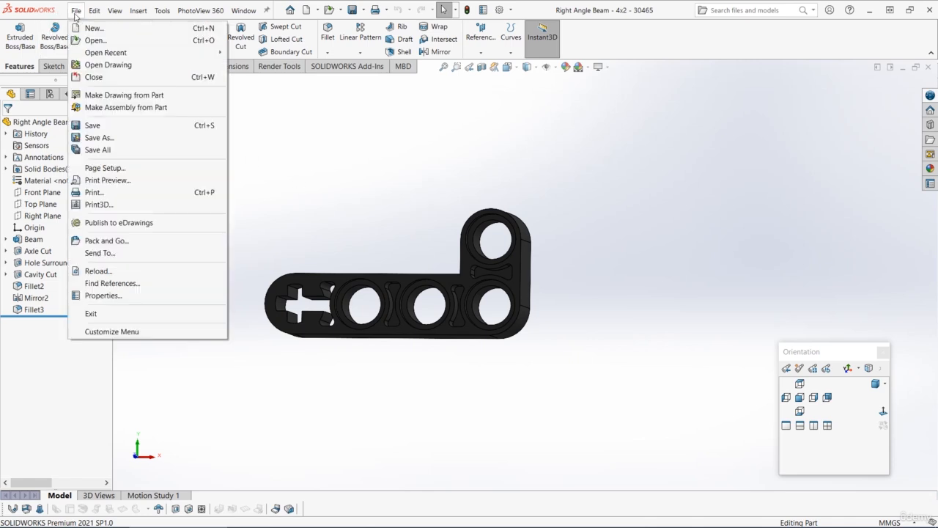
pyautogui.click(129, 138)
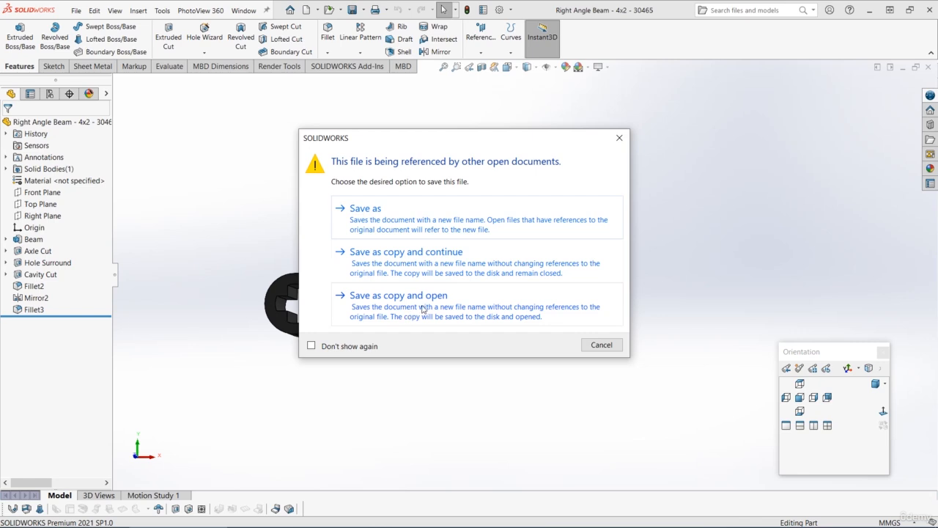
pyautogui.click(395, 306)
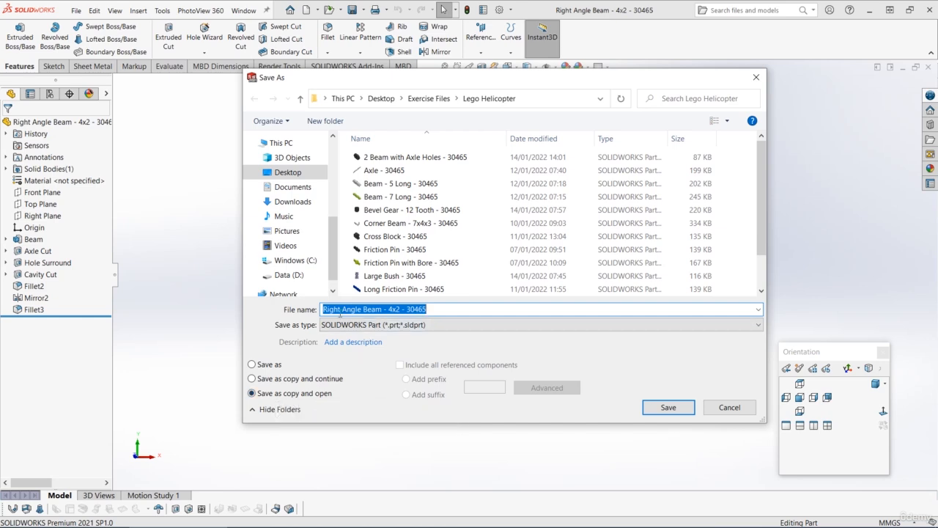
pyautogui.click(399, 309)
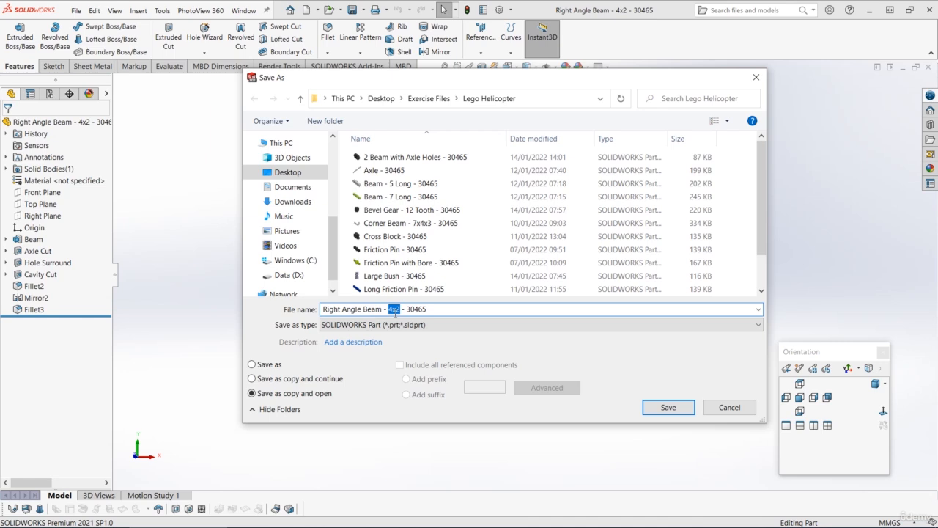
pyautogui.click(382, 310)
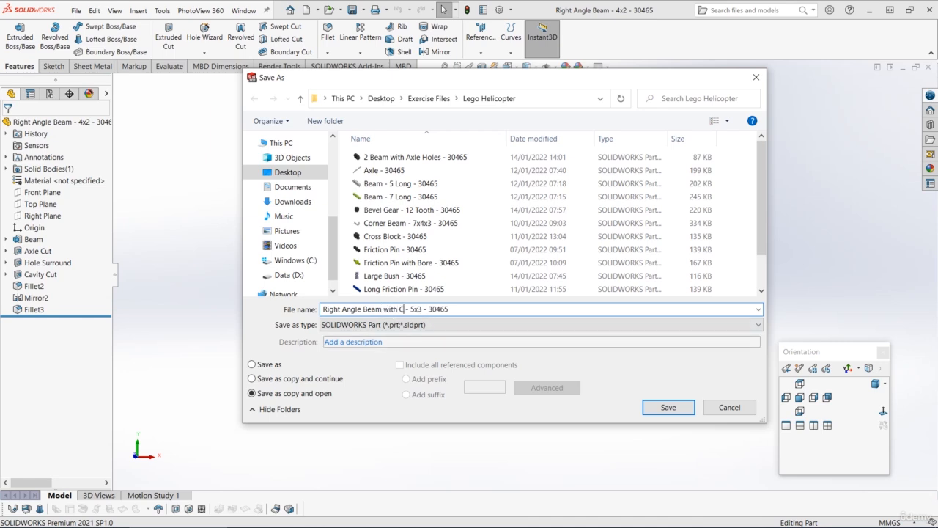
pyautogui.click(660, 408)
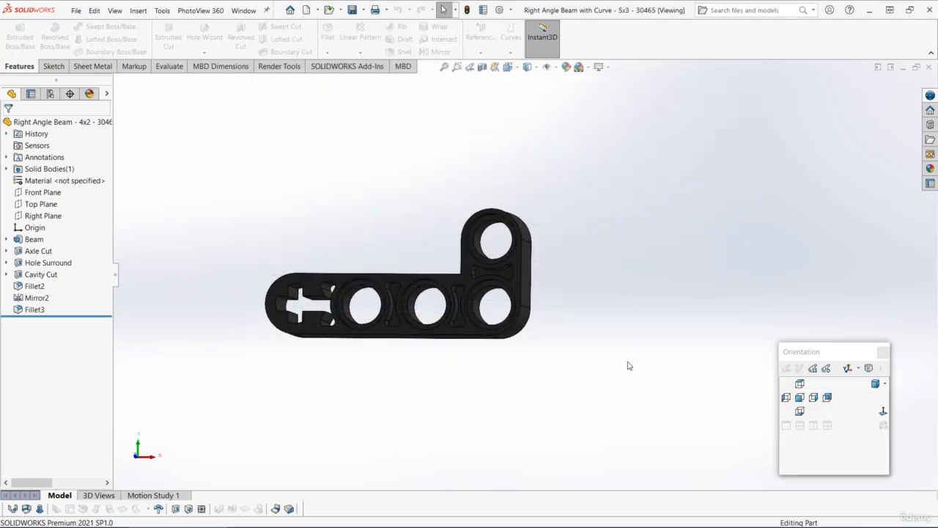
pyautogui.click(477, 269)
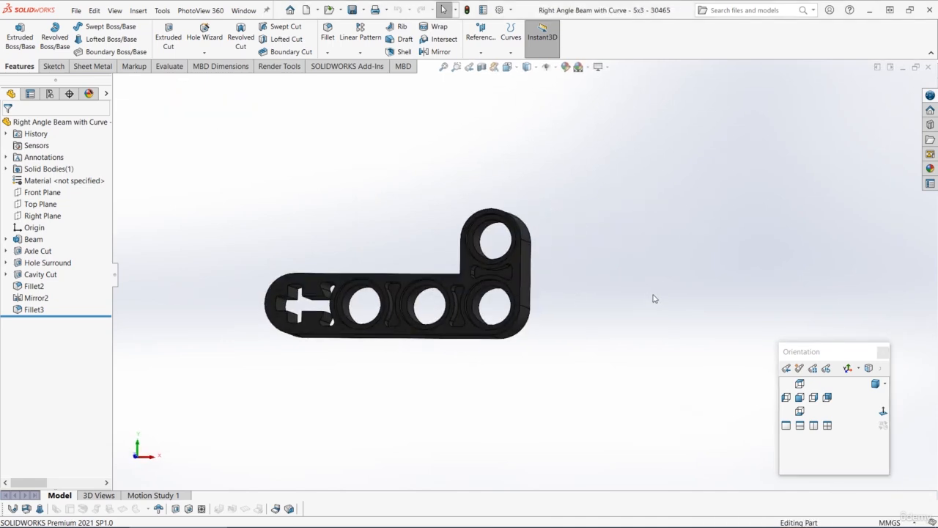
# Roll the model back to just after the Beam feature and open the Beam's sketch for editing
pyautogui.moveTo(99, 317); pyautogui.dragTo(99, 245)
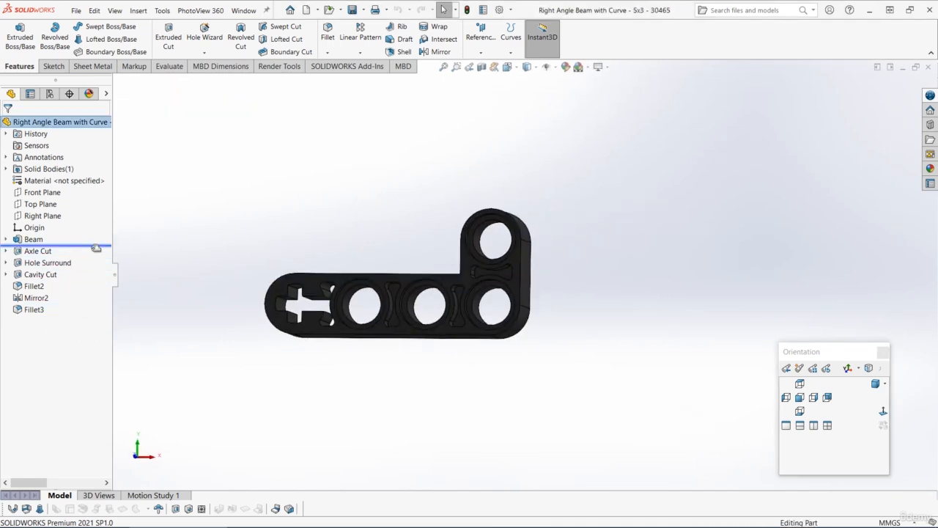
pyautogui.click(34, 239)
pyautogui.click(51, 211)
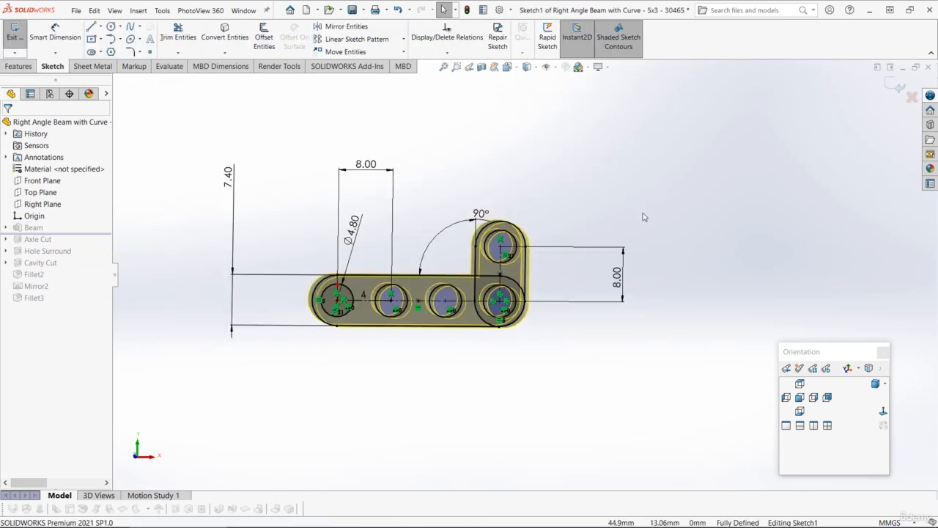
# View the sketch from the front and set the horizontal hole pattern's instance count to 5
pyautogui.hotkey('ctrl', '1')
pyautogui.scroll(-2, 676, 270)
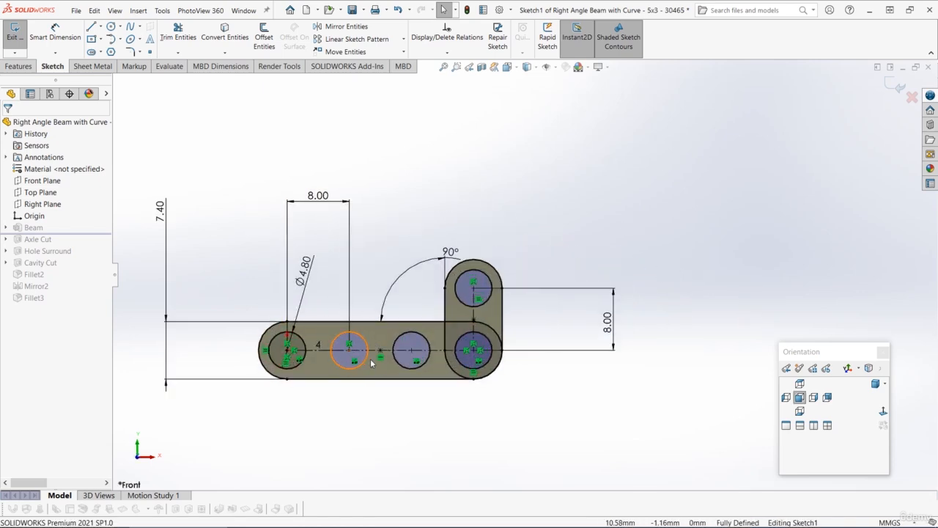
pyautogui.scroll(1, 677, 270)
pyautogui.doubleClick(392, 311)
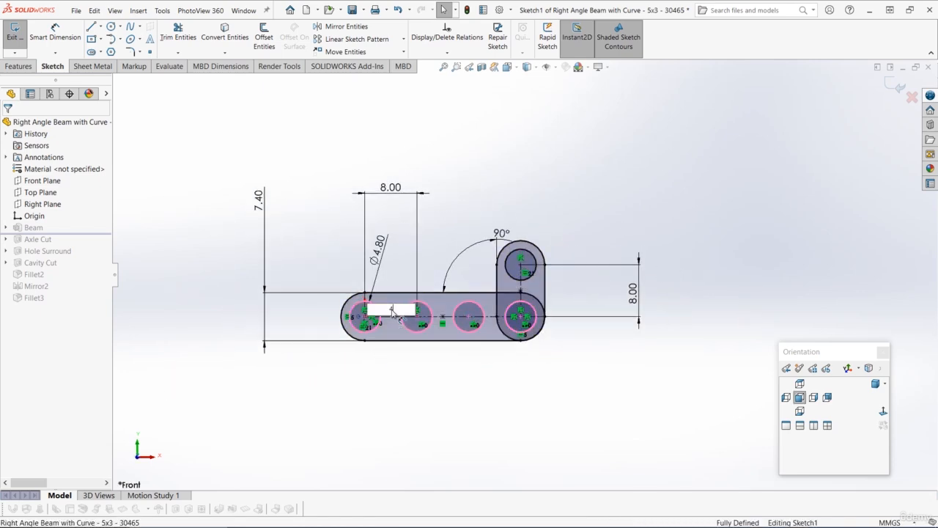
pyautogui.press('Return')
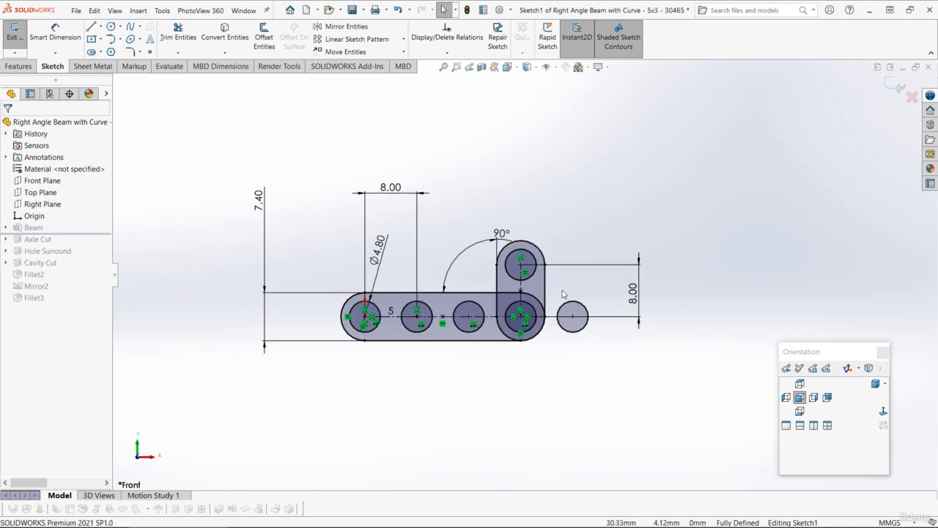
# Delete the relations that tie the ends of the two slots to the centre of the fourth hole
pyautogui.scroll(-1, 668, 283)
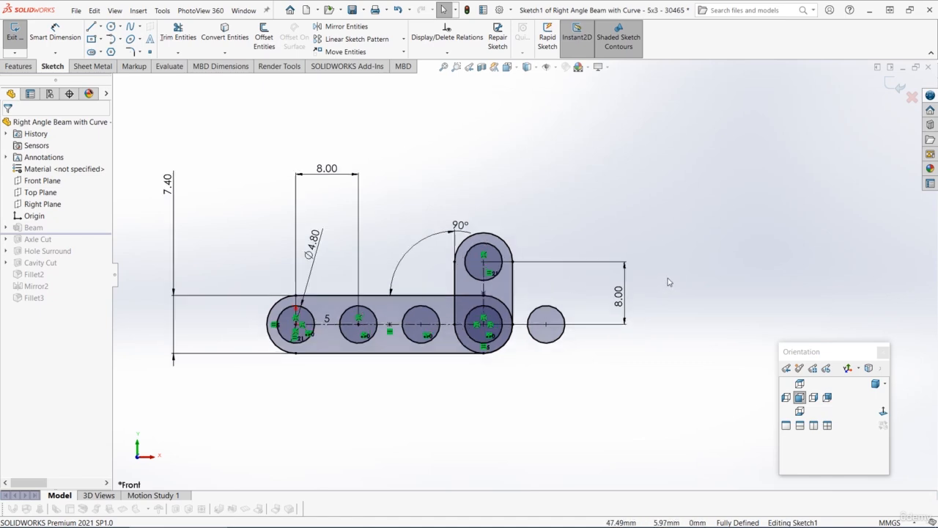
pyautogui.scroll(-4, 489, 336)
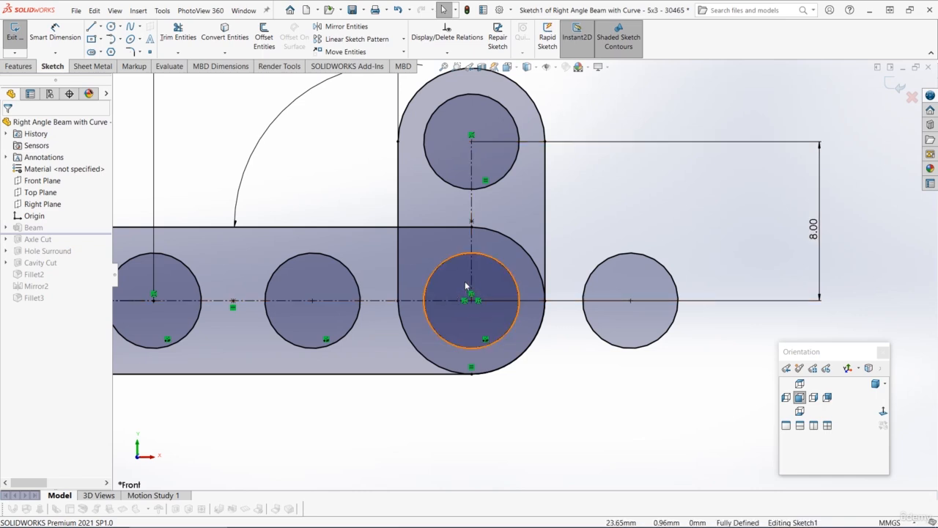
pyautogui.scroll(-3, 478, 304)
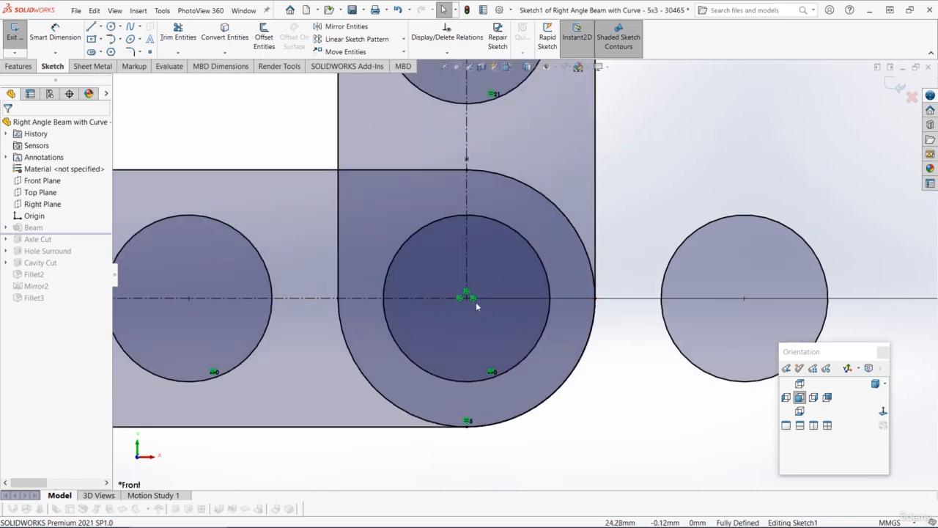
pyautogui.click(475, 299)
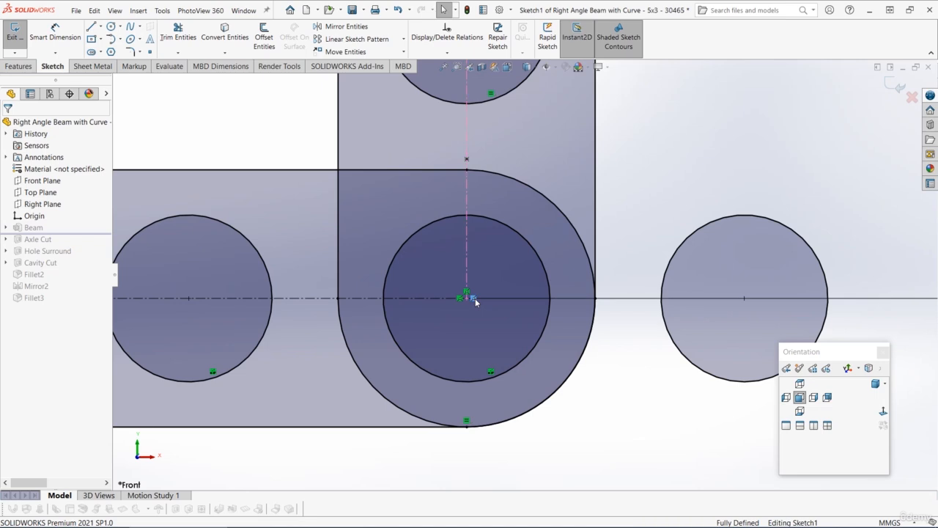
pyautogui.press('Escape')
pyautogui.click(466, 308)
# Extend the horizontal slot to the fifth hole's centre and attach the vertical slot's lower end to that same centre
pyautogui.scroll(3, 470, 310)
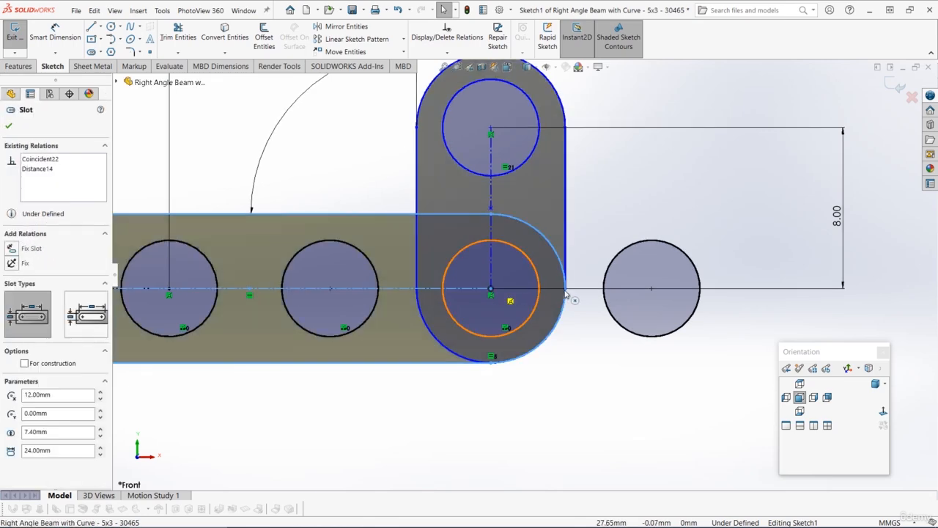
pyautogui.scroll(-2, 502, 287)
pyautogui.press('Escape')
pyautogui.click(490, 287)
pyautogui.moveTo(491, 287); pyautogui.dragTo(561, 291)
pyautogui.scroll(2, 562, 293)
pyautogui.scroll(-1, 606, 313)
pyautogui.click(490, 267)
pyautogui.moveTo(476, 273); pyautogui.dragTo(643, 271)
pyautogui.moveTo(509, 273); pyautogui.dragTo(647, 272)
pyautogui.scroll(3, 656, 370)
pyautogui.click(654, 373)
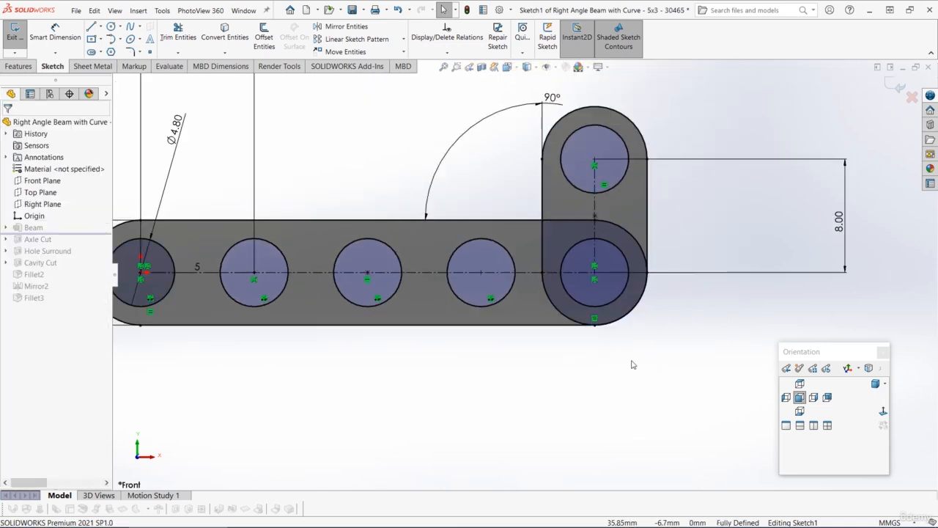
# Set the centre distance of the vertical slot to 16 mm
pyautogui.scroll(2, 650, 372)
pyautogui.scroll(-2, 617, 236)
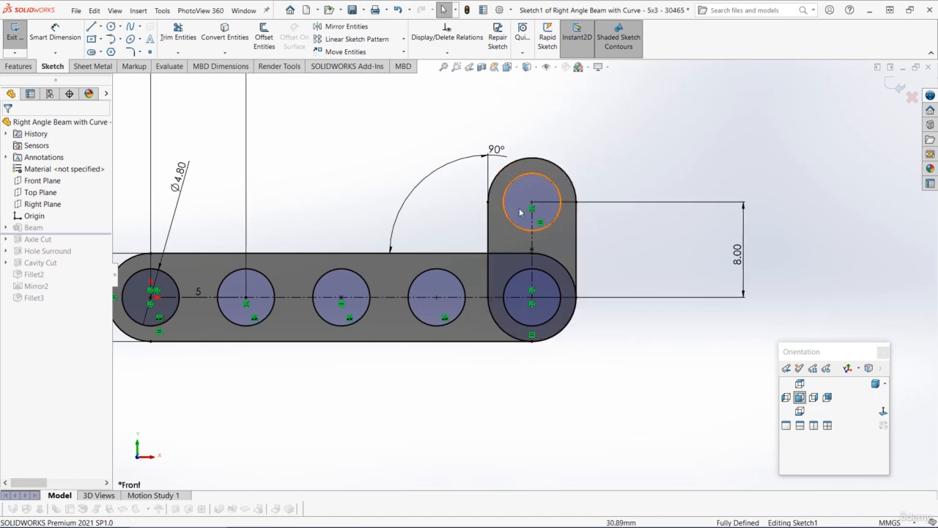
pyautogui.scroll(2, 543, 234)
pyautogui.scroll(-1, 549, 237)
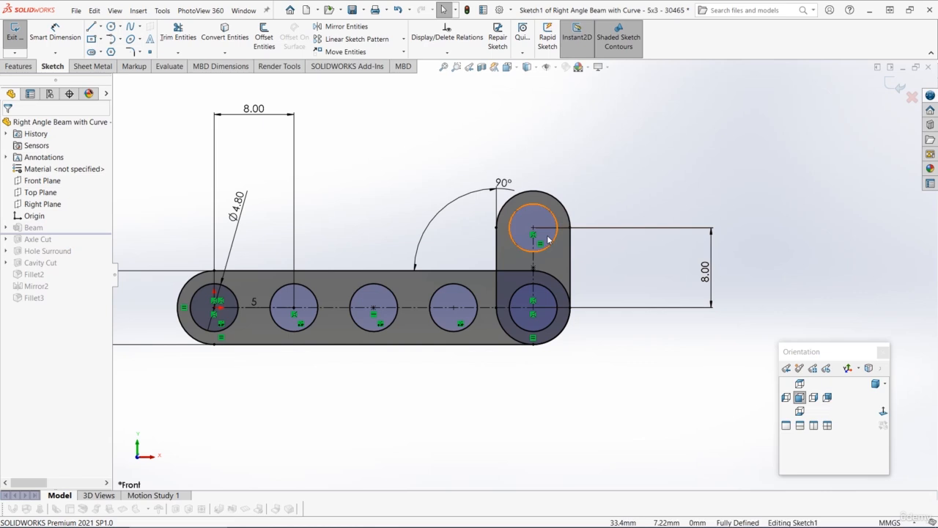
pyautogui.click(706, 272)
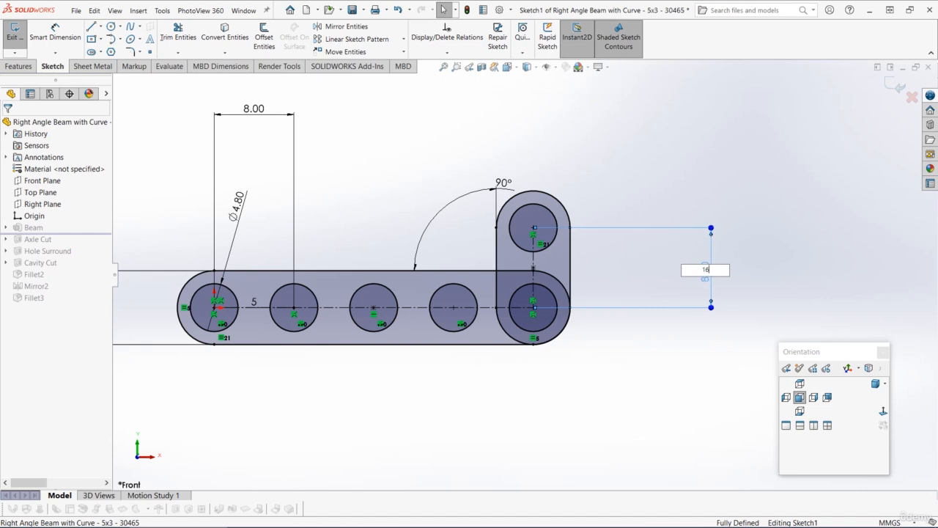
pyautogui.write('16')
pyautogui.press('Return')
pyautogui.press('Escape')
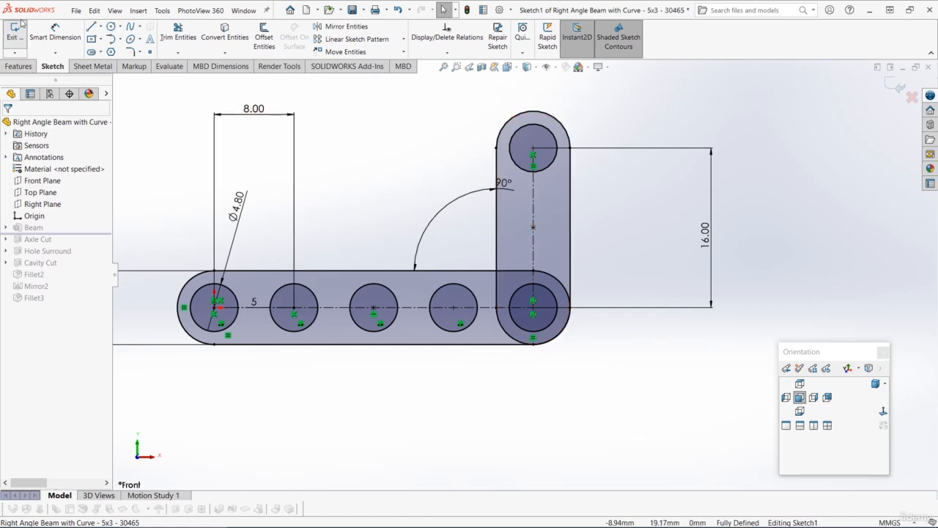
# Add a circle at the vertical slot's midpoint, make it equal to the upper hole, and exit the sketch
pyautogui.click(112, 27)
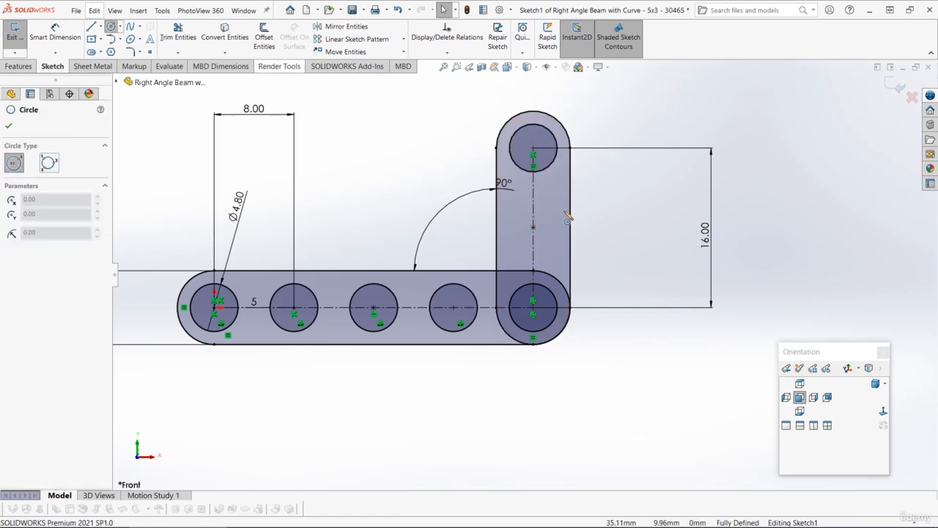
pyautogui.click(534, 228)
pyautogui.click(558, 214)
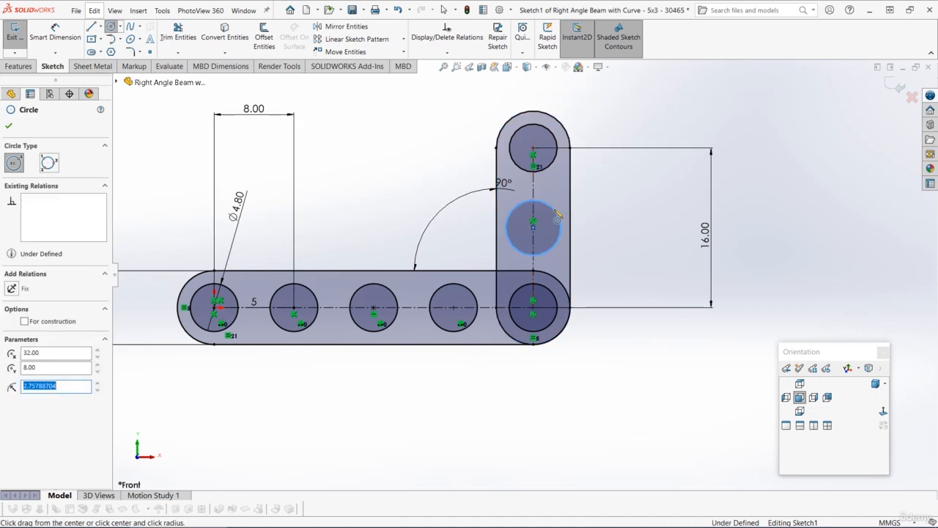
pyautogui.press('Escape')
pyautogui.click(550, 171)
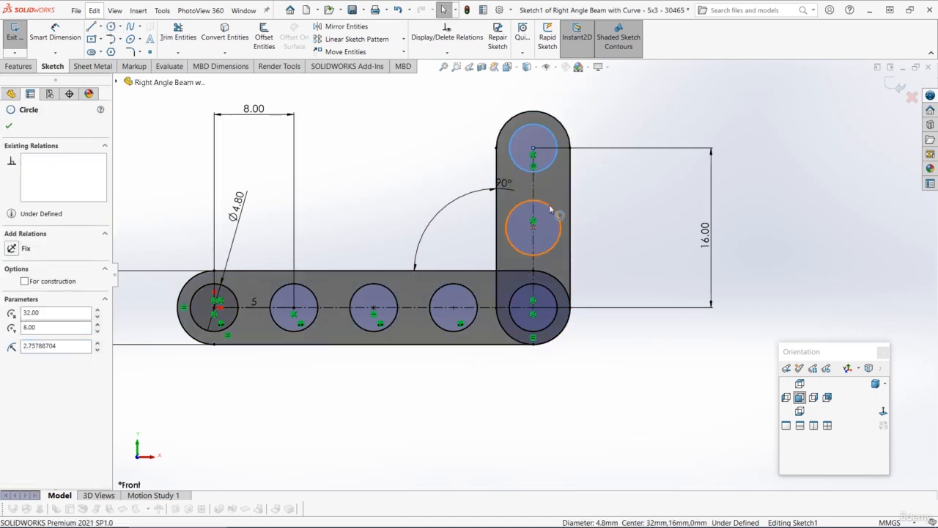
pyautogui.keyDown('ctrl'); pyautogui.click(556, 214); pyautogui.keyUp('ctrl')
pyautogui.click(622, 164)
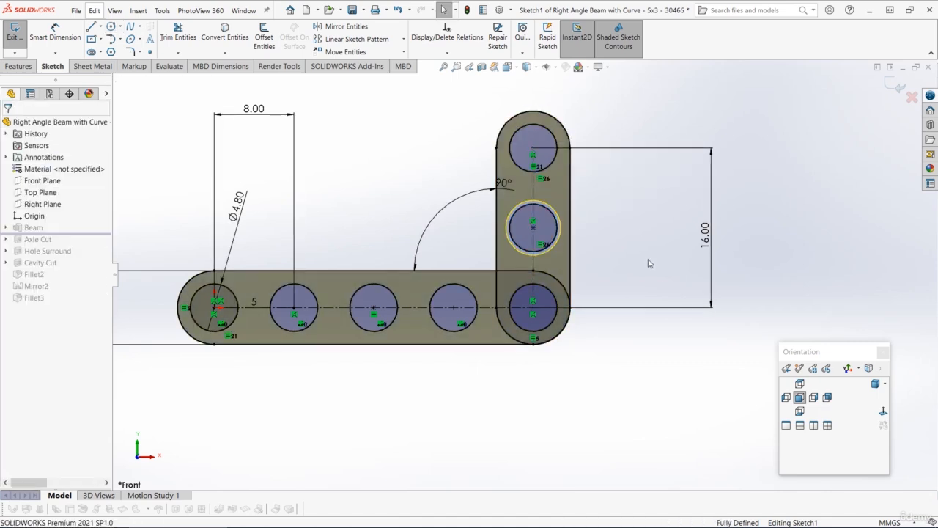
pyautogui.click(899, 86)
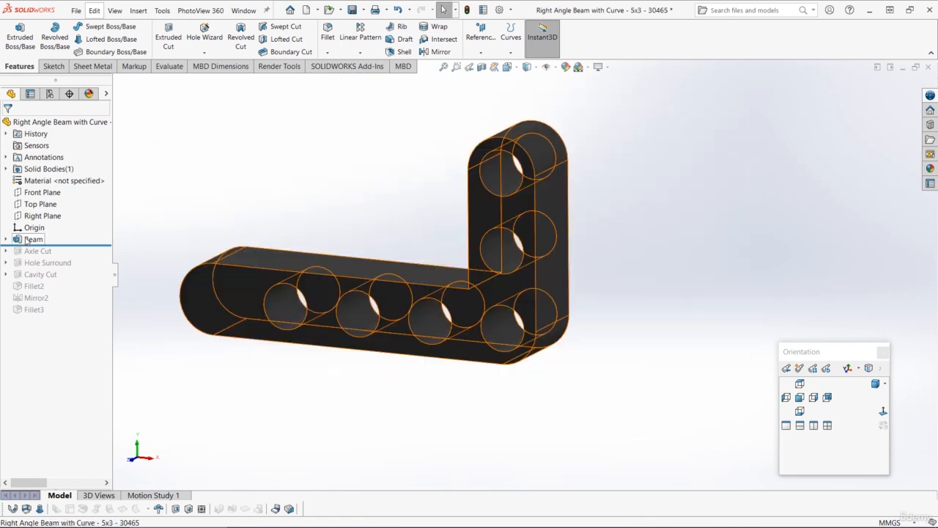
# Edit the Beam extrusion and set its mid-plane depth to 4 mm
pyautogui.click(29, 239)
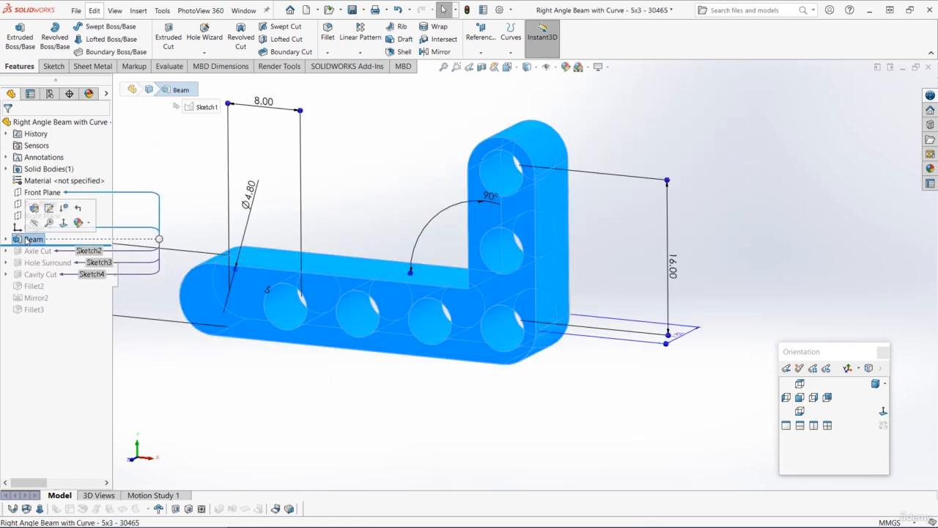
pyautogui.click(34, 208)
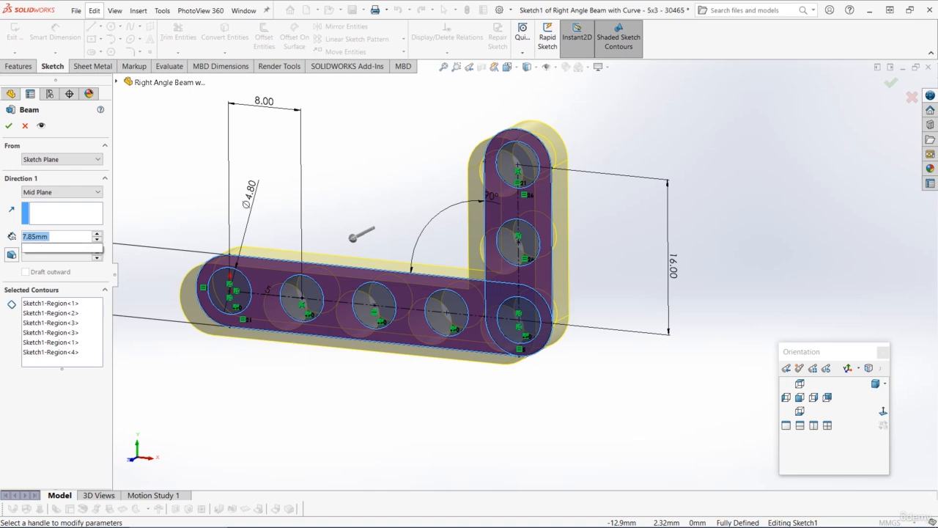
pyautogui.write('4')
pyautogui.press('Return')
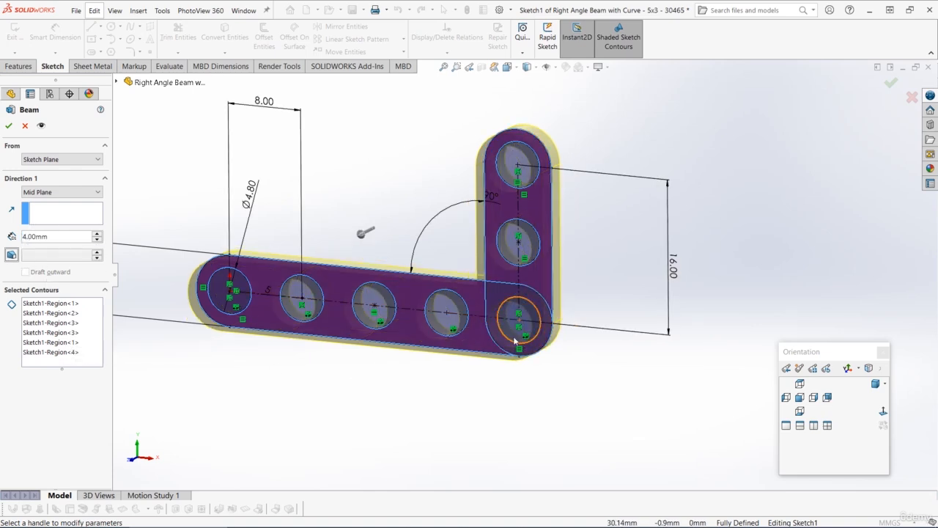
# Add the corner hole and the vertical arm's end hole regions to the Beam extrusion's contours and accept the feature
pyautogui.click(93, 326)
pyautogui.moveTo(574, 269); pyautogui.dragTo(593, 234, button='middle')
pyautogui.scroll(-1, 570, 295)
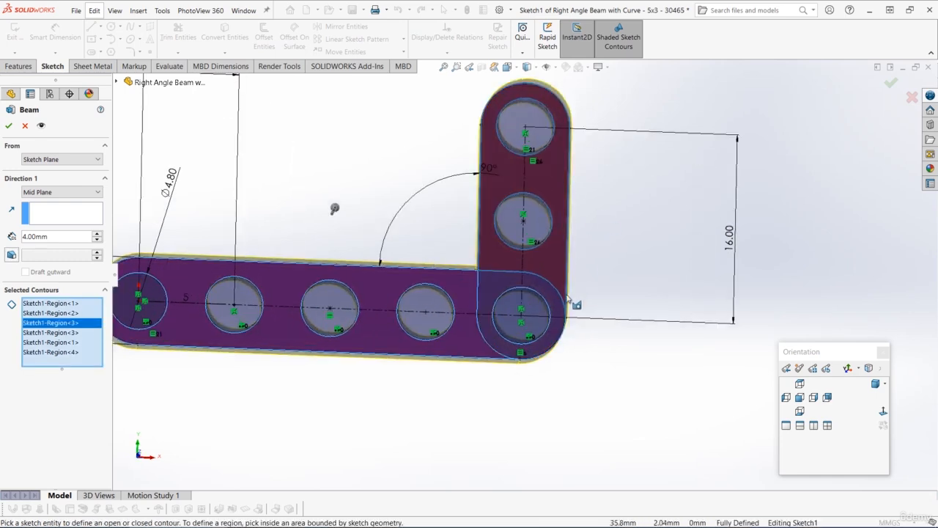
pyautogui.click(539, 314)
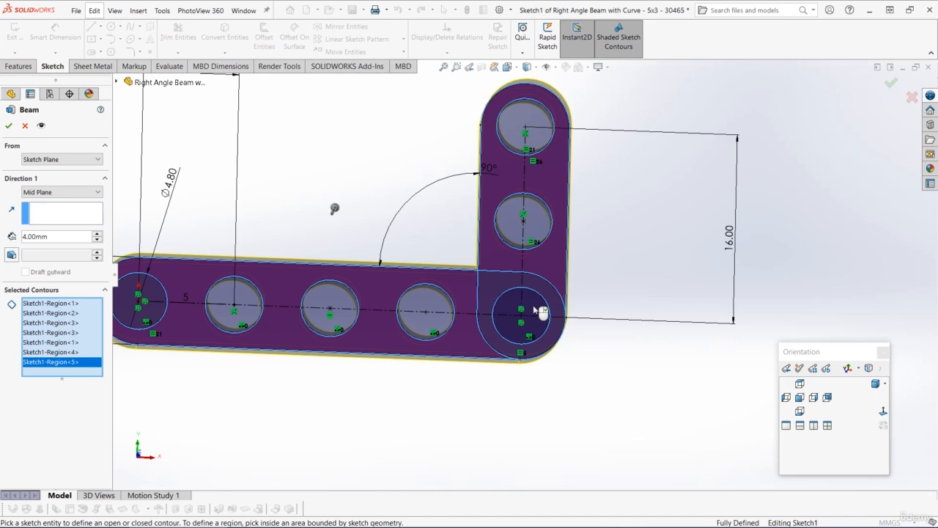
pyautogui.click(534, 130)
pyautogui.moveTo(534, 131)
pyautogui.mouseDown(button='middle')
pyautogui.moveTo(482, 198)
pyautogui.moveTo(470, 200)
pyautogui.mouseUp(button='middle')
pyautogui.click(11, 127)
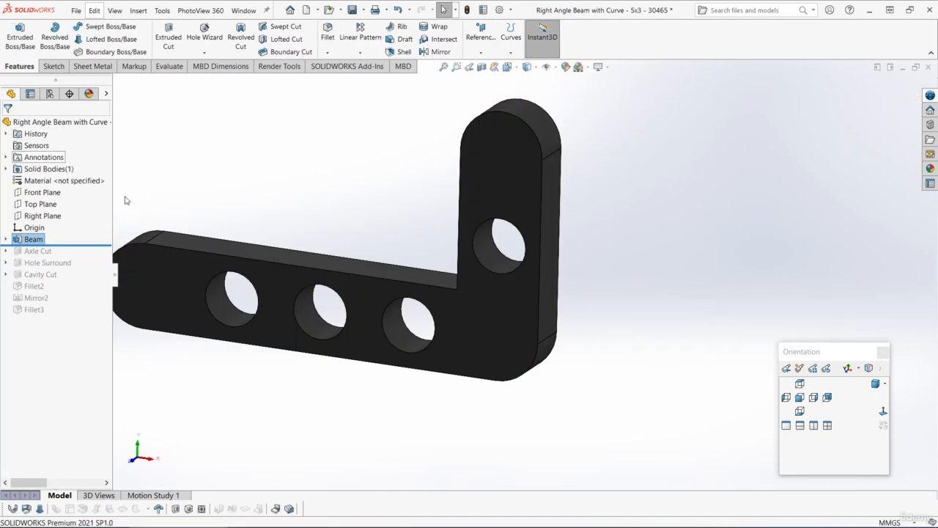
# Roll the model forward to include the Axle Cut feature and open its sketch for editing in the front view
pyautogui.moveTo(393, 239); pyautogui.dragTo(391, 240, button='middle')
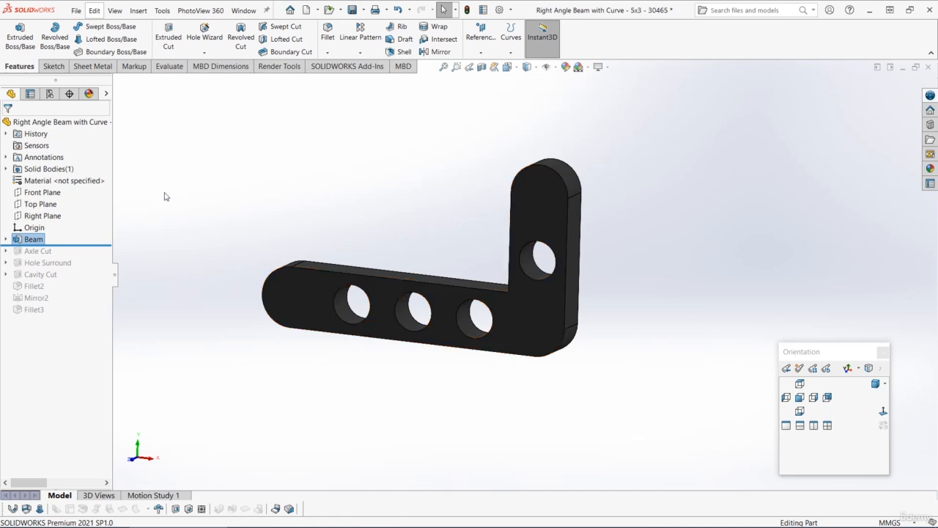
pyautogui.moveTo(72, 245); pyautogui.dragTo(73, 255)
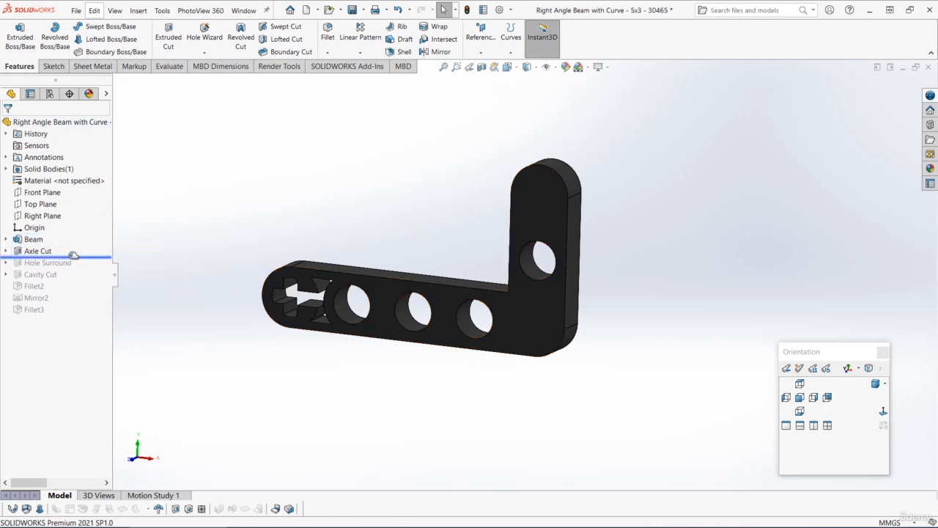
pyautogui.moveTo(350, 250); pyautogui.dragTo(374, 220, button='middle')
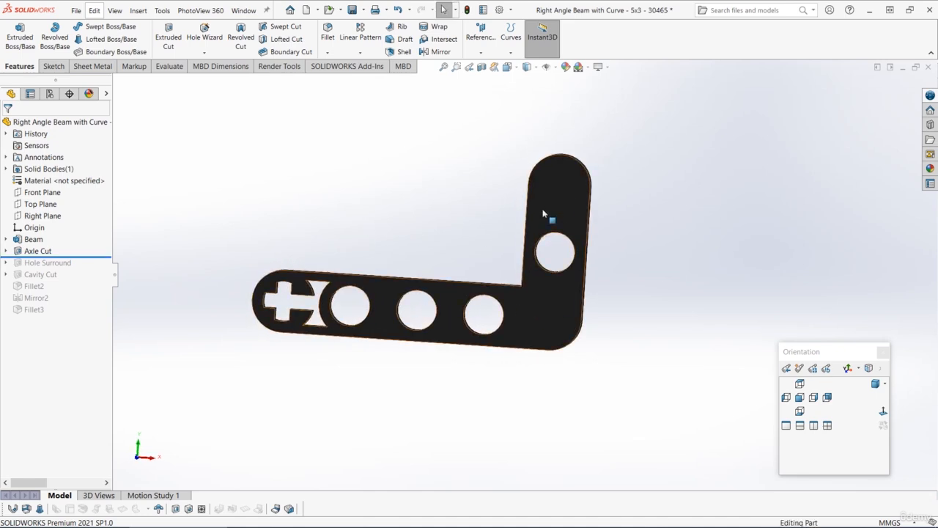
pyautogui.click(36, 251)
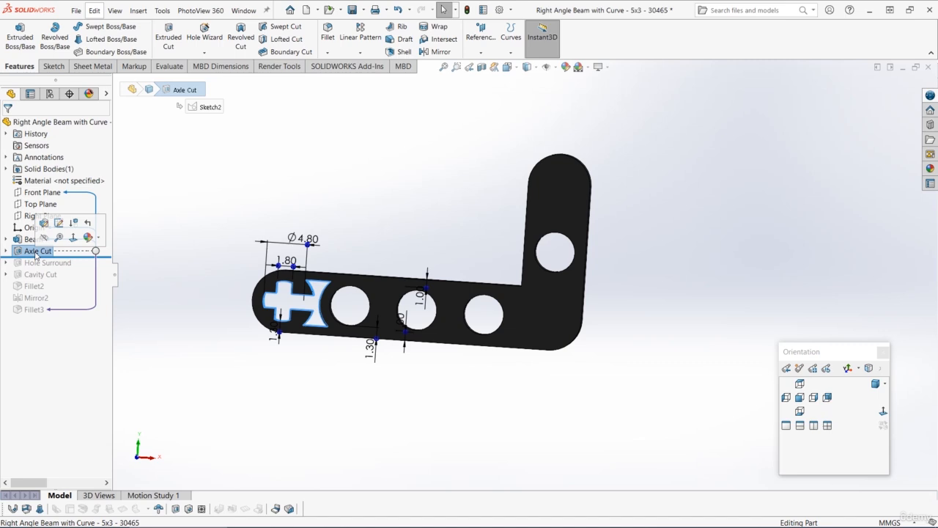
pyautogui.click(59, 222)
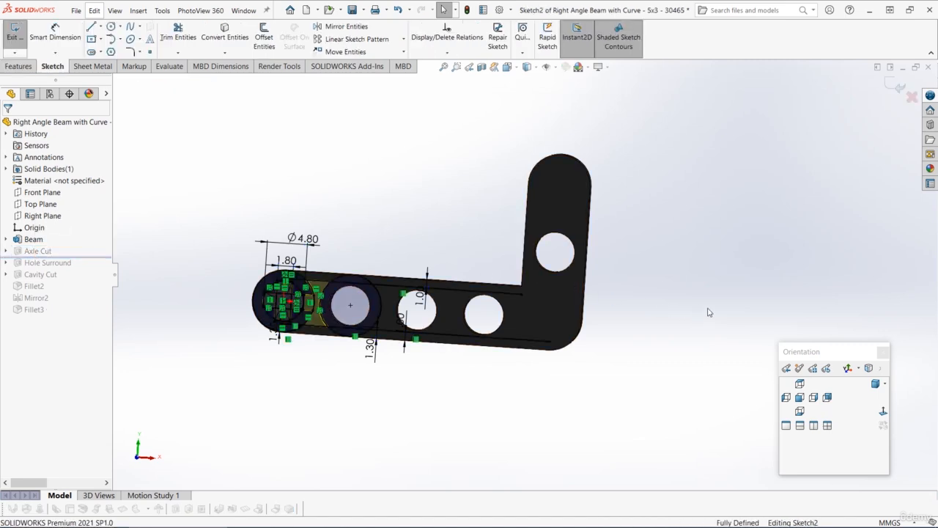
pyautogui.hotkey('ctrl', '1')
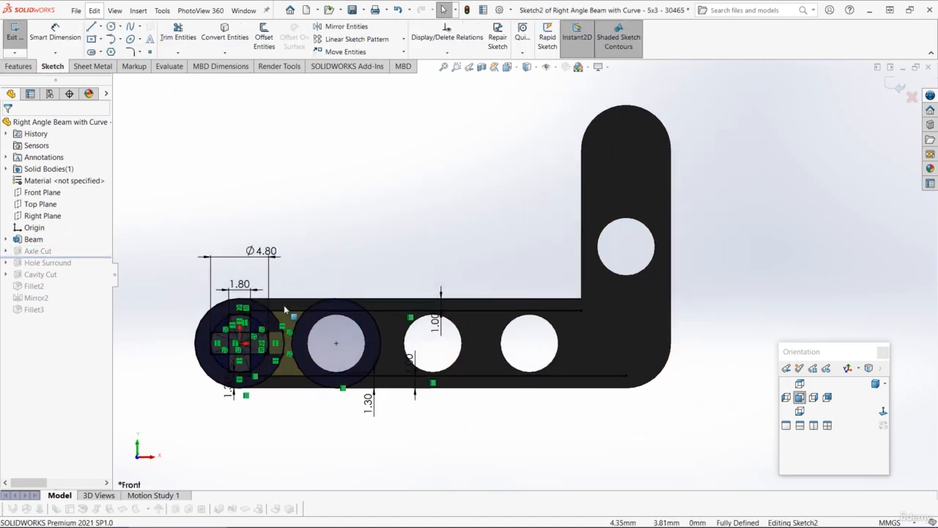
# Draw a vertical construction line upward from the centre of the horizontal arm's middle hole
pyautogui.scroll(1, 700, 245)
pyautogui.scroll(-1, 699, 245)
pyautogui.scroll(2, 471, 316)
pyautogui.scroll(-1, 402, 313)
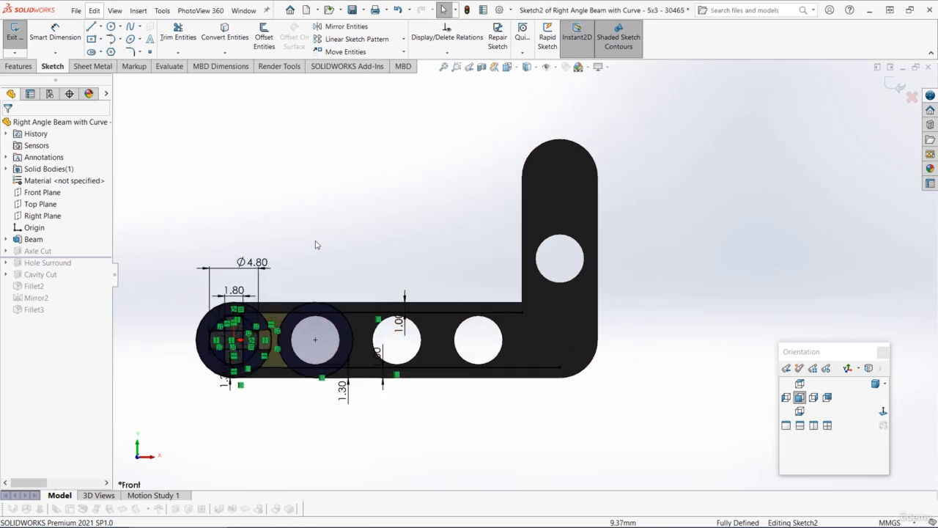
pyautogui.click(101, 27)
pyautogui.click(115, 50)
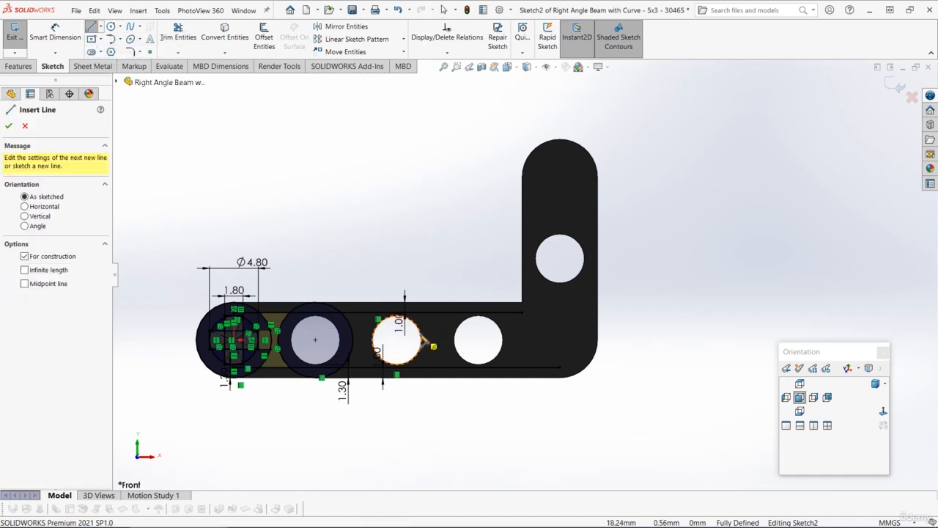
pyautogui.click(396, 340)
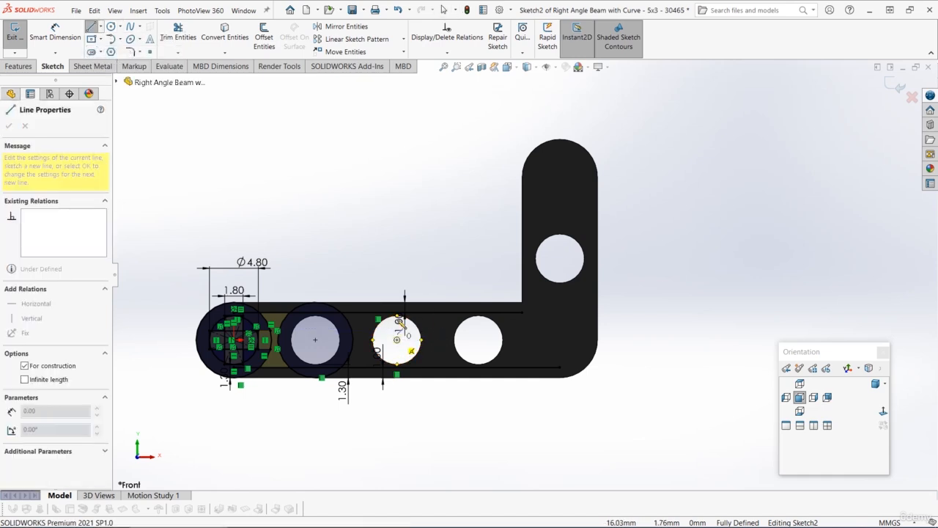
pyautogui.click(397, 260)
pyautogui.press('Escape')
# Mirror the axle cross and its surrounding circles, including the second hole's circle, about the vertical construction line
pyautogui.scroll(-2, 223, 399)
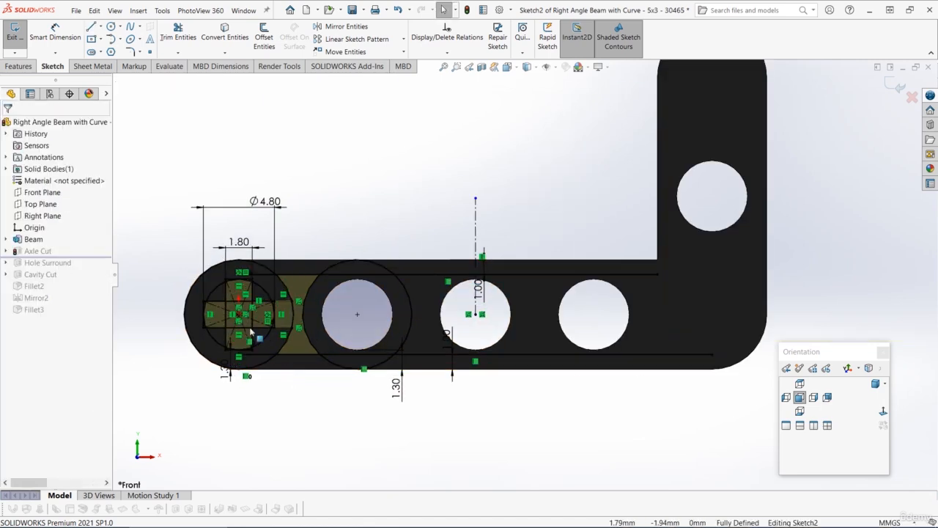
pyautogui.moveTo(149, 162)
pyautogui.mouseDown()
pyautogui.moveTo(389, 409)
pyautogui.moveTo(323, 410)
pyautogui.moveTo(440, 414)
pyautogui.mouseUp()
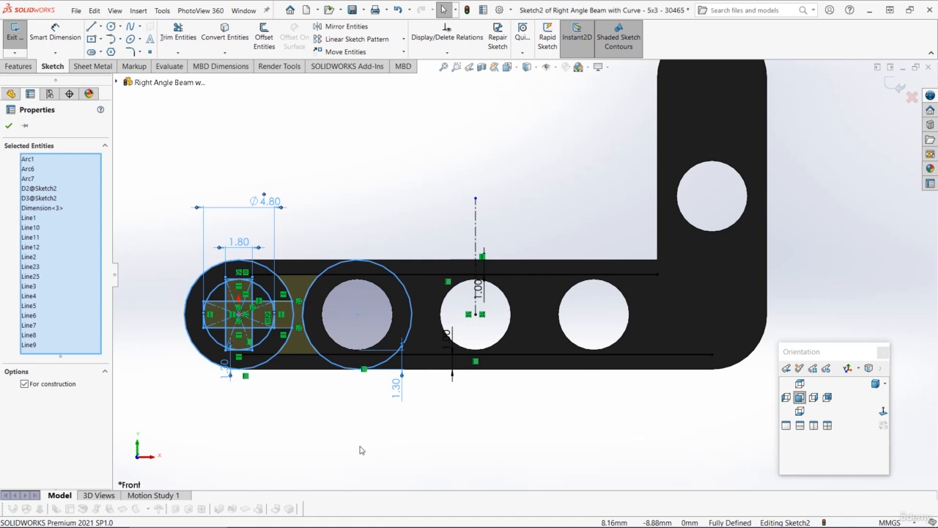
pyautogui.scroll(-1, 524, 383)
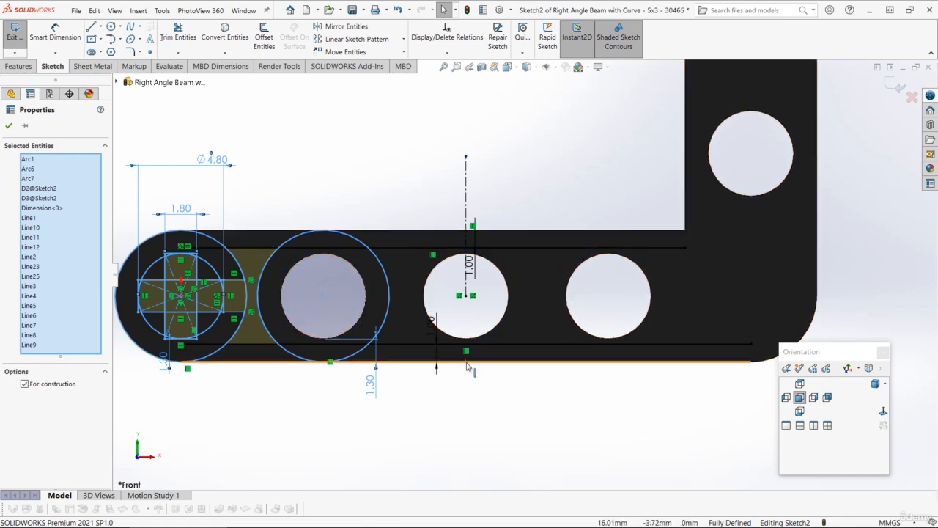
pyautogui.click(341, 26)
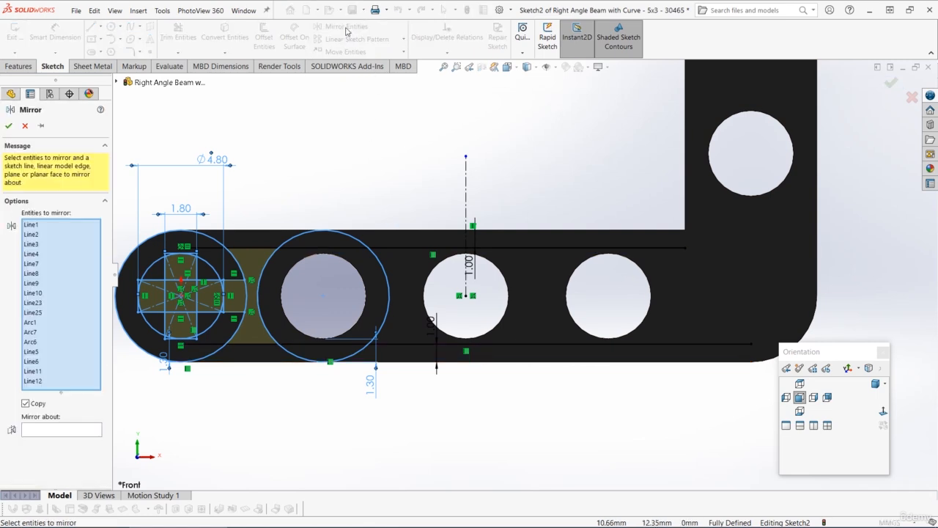
pyautogui.click(64, 431)
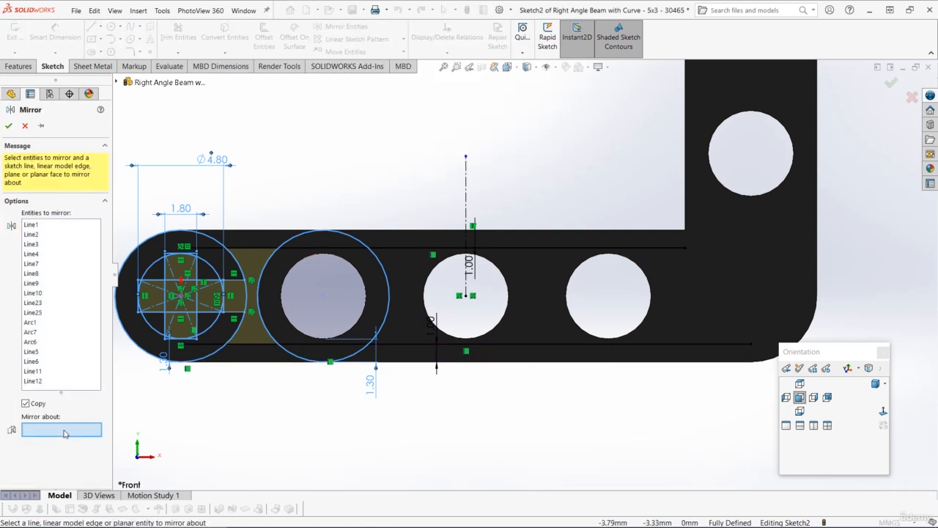
pyautogui.click(466, 185)
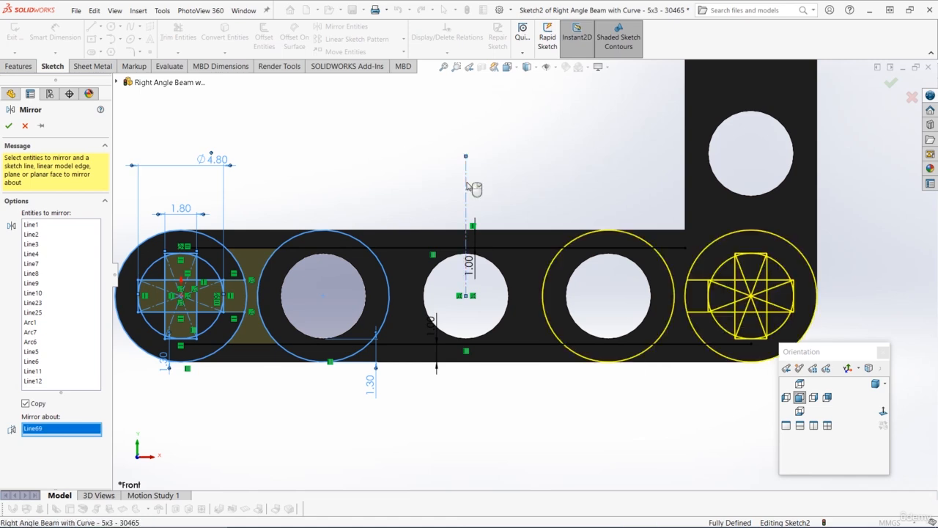
pyautogui.scroll(-2, 708, 334)
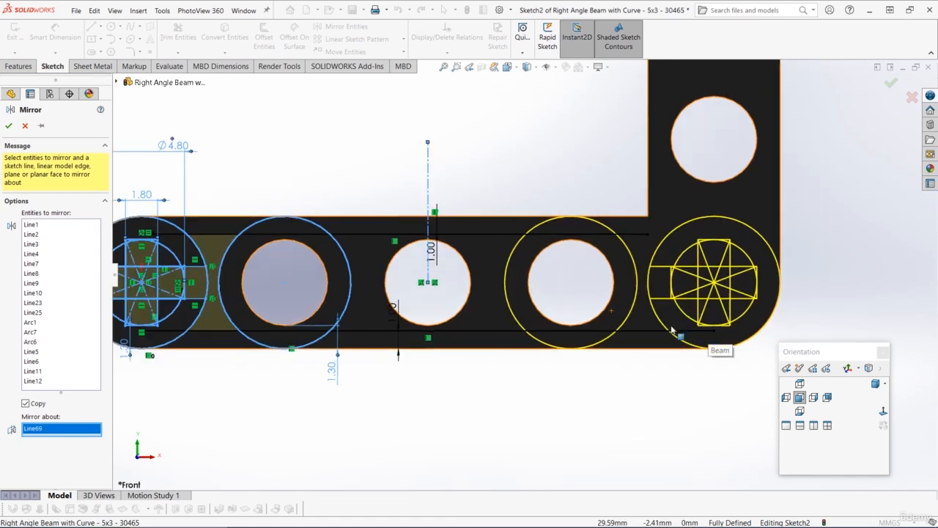
pyautogui.scroll(1, 486, 318)
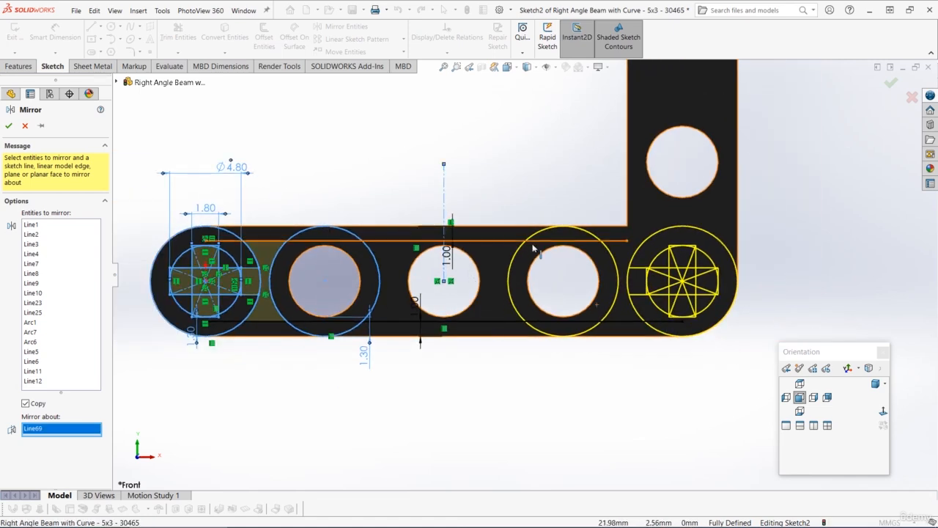
pyautogui.click(9, 127)
# Extend the upper inner line's corner-side endpoint onto the large mirrored circle around the corner hole
pyautogui.scroll(1, 666, 193)
pyautogui.scroll(-2, 620, 214)
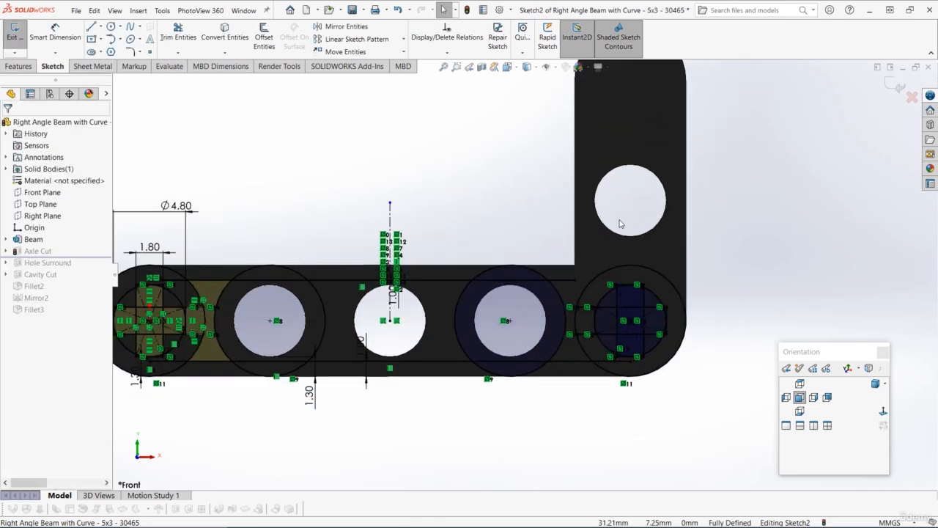
pyautogui.scroll(-1, 588, 266)
pyautogui.click(570, 284)
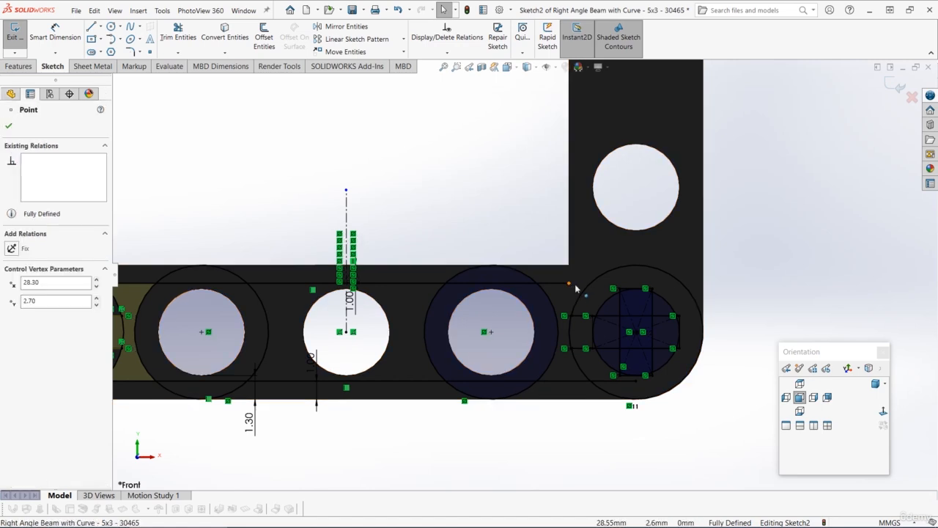
pyautogui.moveTo(594, 287); pyautogui.dragTo(591, 277)
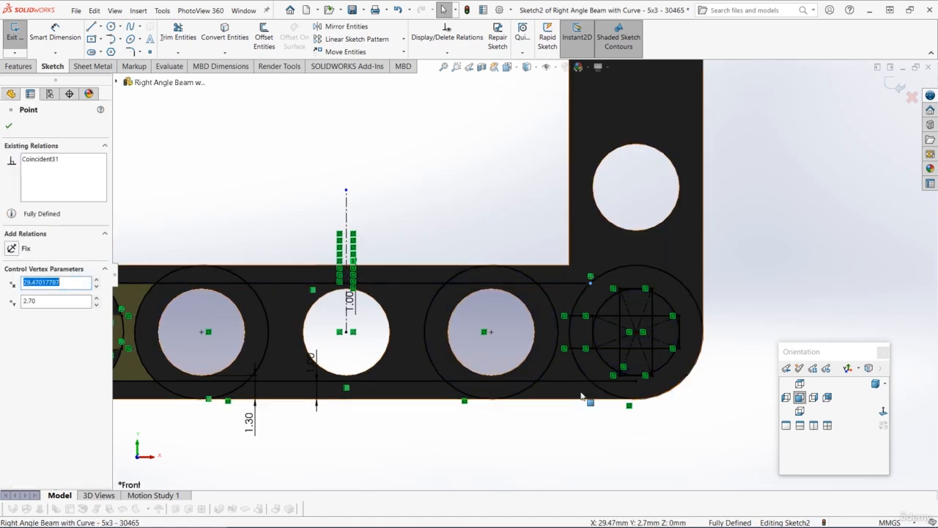
pyautogui.scroll(1, 580, 300)
pyautogui.scroll(-3, 554, 328)
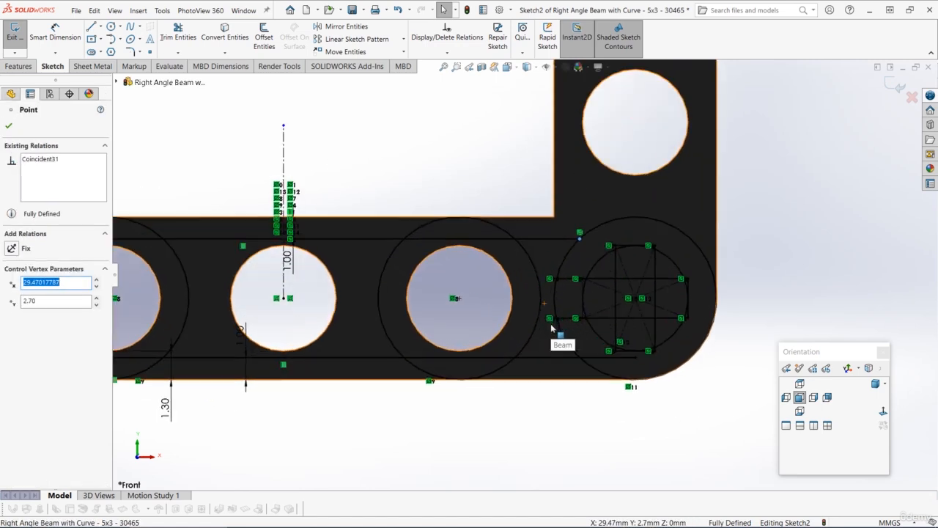
pyautogui.scroll(2, 554, 328)
pyautogui.scroll(1, 557, 291)
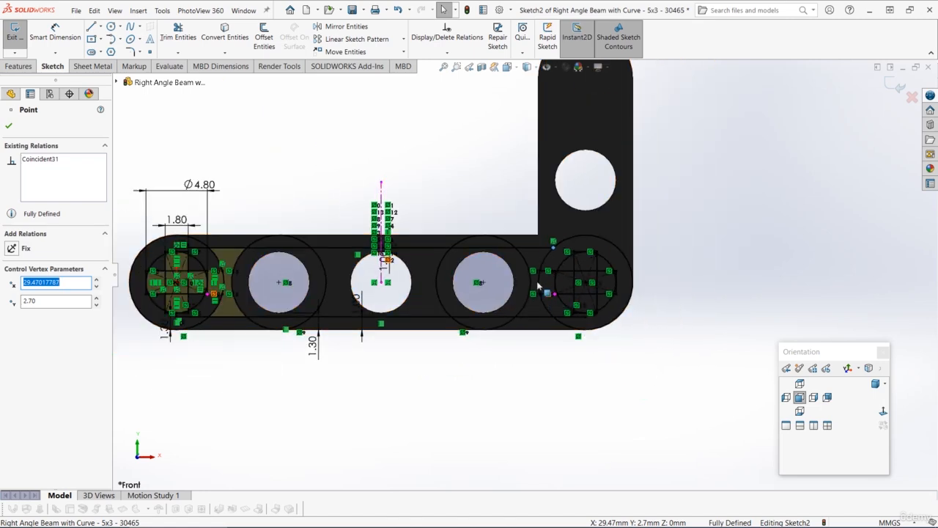
pyautogui.scroll(2, 531, 274)
pyautogui.scroll(-2, 521, 234)
pyautogui.scroll(1, 511, 262)
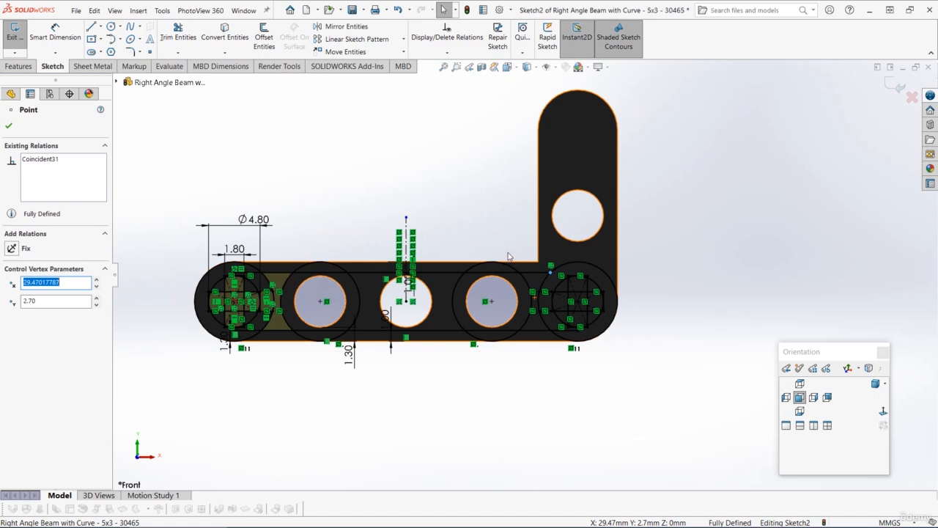
pyautogui.click(723, 174)
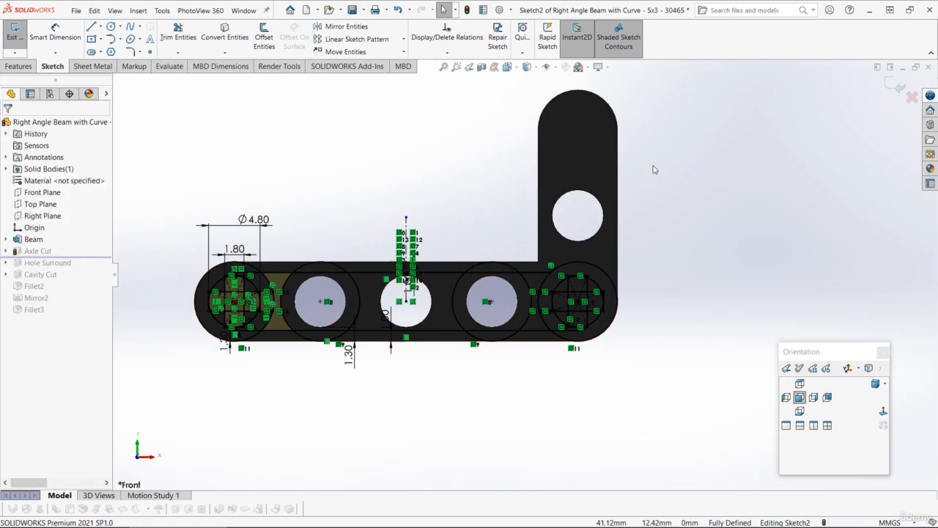
# Sketch a circle centred on the vertical arm's rounded end and set its diameter to 4.8 mm
pyautogui.scroll(-1, 645, 151)
pyautogui.click(112, 27)
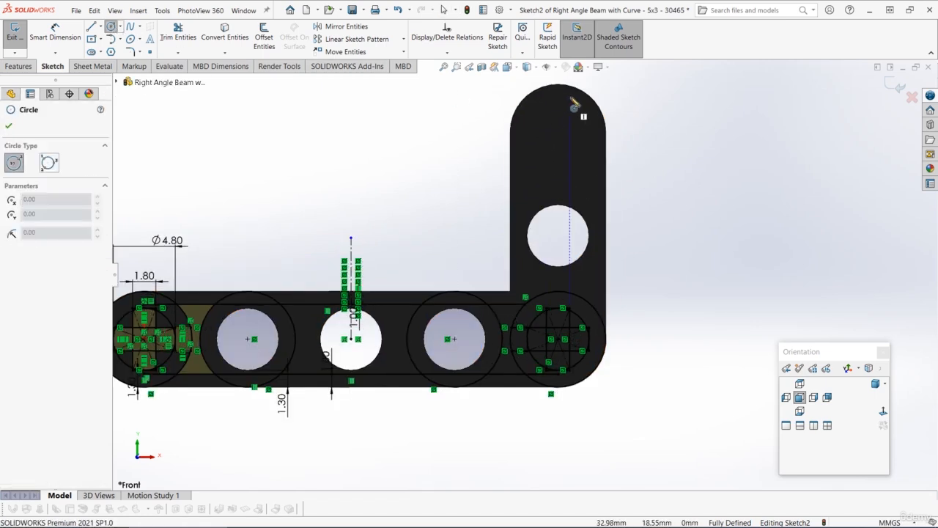
pyautogui.click(558, 132)
pyautogui.click(566, 98)
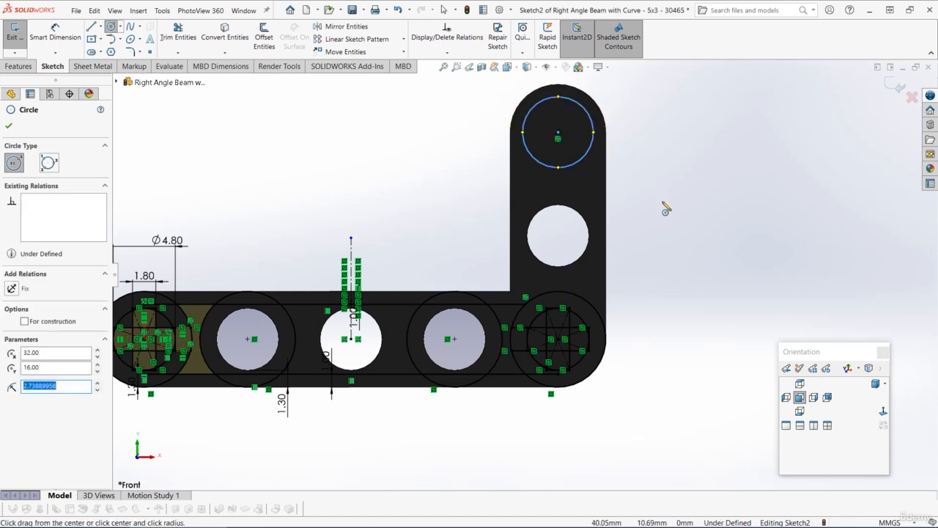
pyautogui.moveTo(663, 203); pyautogui.dragTo(661, 167, button='right')
pyautogui.click(593, 130)
pyautogui.click(715, 131)
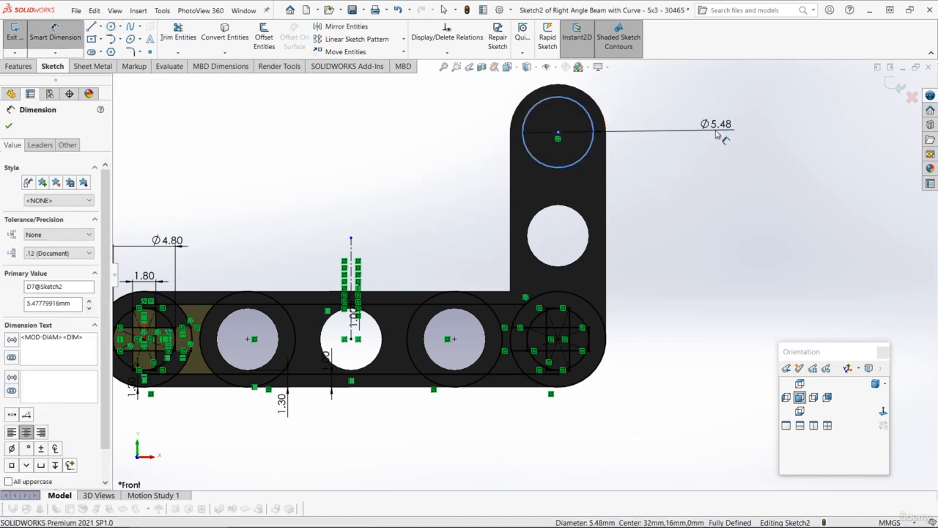
pyautogui.press('Return')
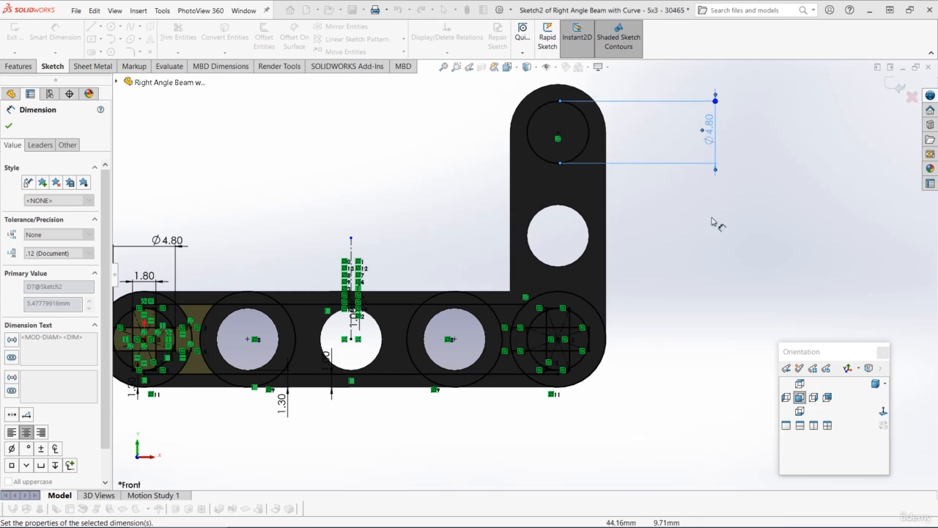
pyautogui.press('Escape')
# Draw two crossing centre rectangles, one tall and one wide, from the centre of the vertical arm's end circle
pyautogui.click(93, 44)
pyautogui.click(558, 132)
pyautogui.click(569, 180)
pyautogui.click(558, 132)
pyautogui.click(517, 121)
pyautogui.press('Escape')
# Make the short end edges of both crossing rectangles equal and dimension the cross arm width to 1.8 mm
pyautogui.scroll(-3, 546, 96)
pyautogui.click(547, 94)
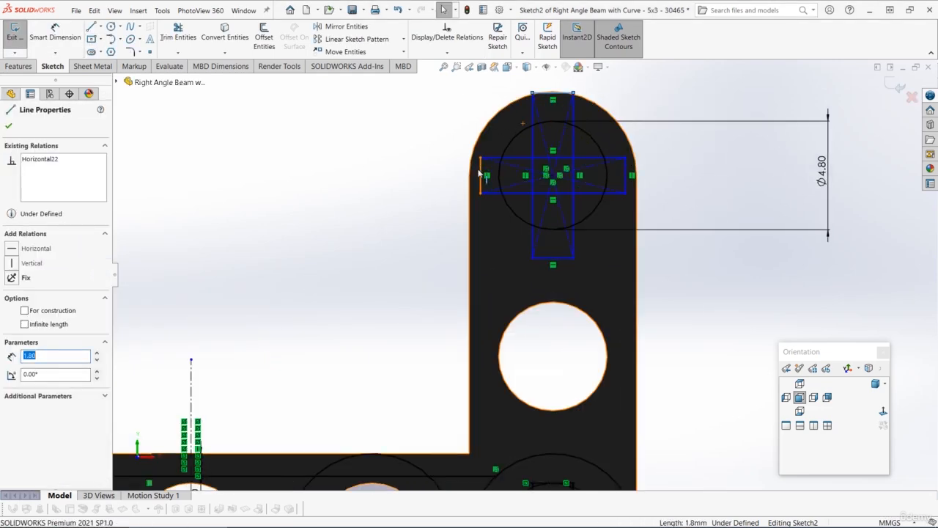
pyautogui.keyDown('ctrl'); pyautogui.click(481, 176); pyautogui.keyUp('ctrl')
pyautogui.click(580, 127)
pyautogui.moveTo(714, 312); pyautogui.dragTo(714, 293, button='right')
pyautogui.click(628, 174)
pyautogui.click(702, 160)
pyautogui.write('1.8')
pyautogui.press('Return')
pyautogui.press('Escape')
# Make the upper end edge and one side end edge of the cross tangent to the 4.80 mm circle
pyautogui.click(586, 136)
pyautogui.keyDown('ctrl'); pyautogui.click(549, 93); pyautogui.keyUp('ctrl')
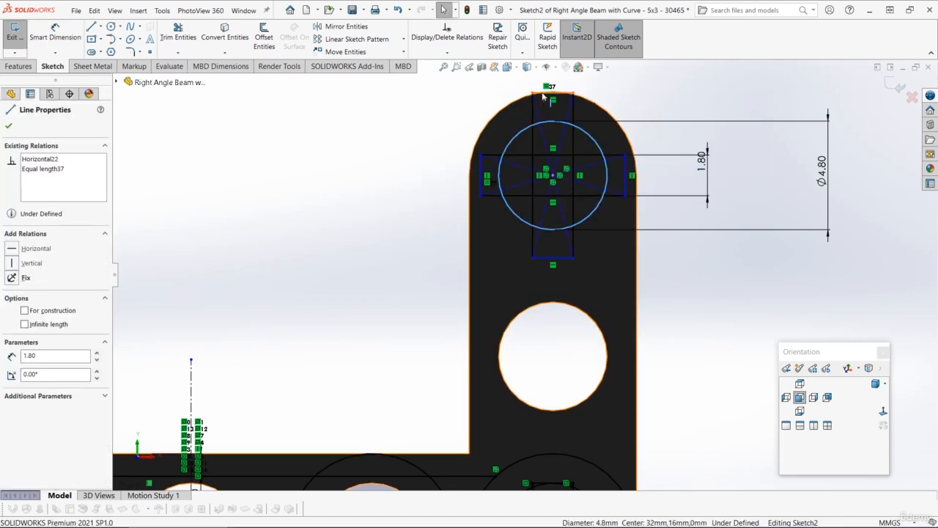
pyautogui.click(585, 49)
pyautogui.click(626, 174)
pyautogui.keyDown('ctrl'); pyautogui.click(608, 176); pyautogui.keyUp('ctrl')
pyautogui.click(637, 132)
pyautogui.click(687, 328)
pyautogui.scroll(3, 539, 304)
pyautogui.moveTo(474, 326)
pyautogui.keyDown('ctrl'); pyautogui.mouseDown(button='middle')
pyautogui.moveTo(480, 312)
pyautogui.moveTo(557, 293)
pyautogui.mouseUp(button='middle'); pyautogui.keyUp('ctrl')
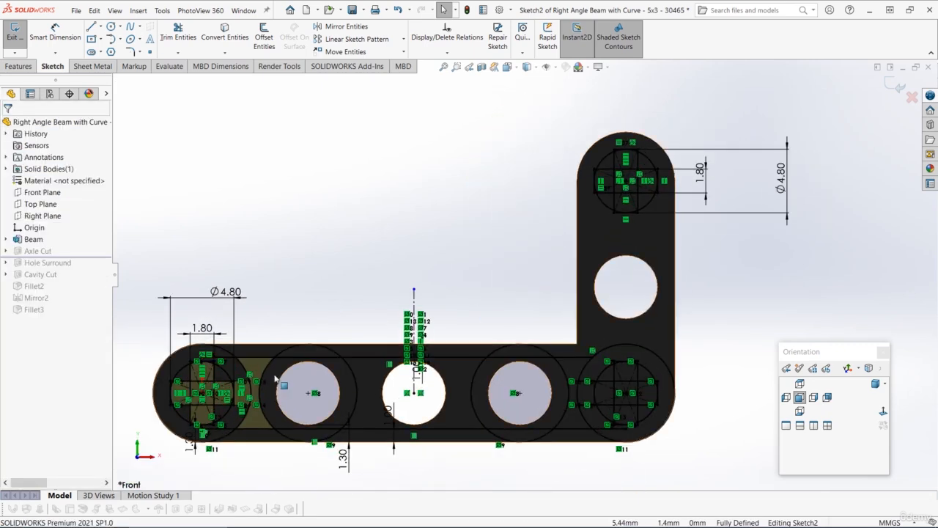
pyautogui.scroll(-2, 346, 451)
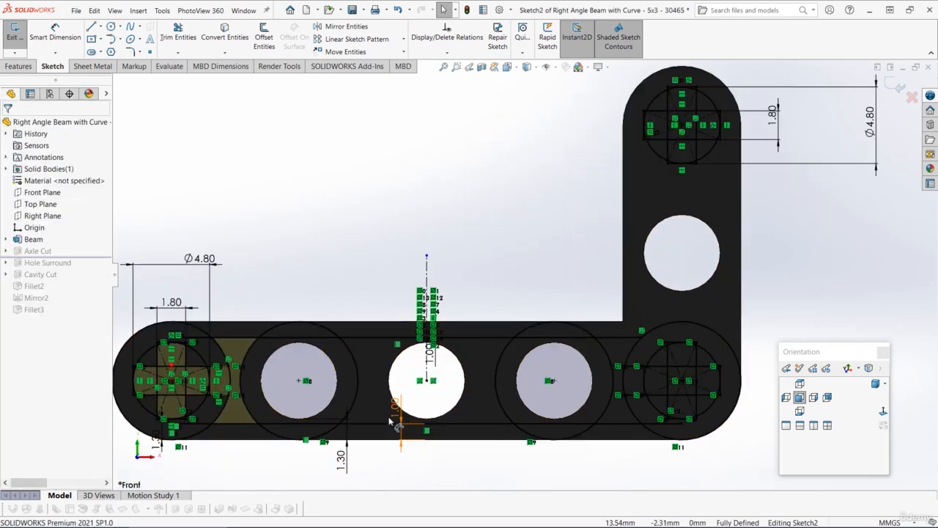
# Offset the edge of the vertical arm's round hole outward by 1.3 mm
pyautogui.click(379, 432)
pyautogui.press('Escape')
pyautogui.scroll(-1, 737, 238)
pyautogui.keyDown('ctrl'); pyautogui.moveTo(738, 234); pyautogui.dragTo(647, 253, button='middle'); pyautogui.keyUp('ctrl')
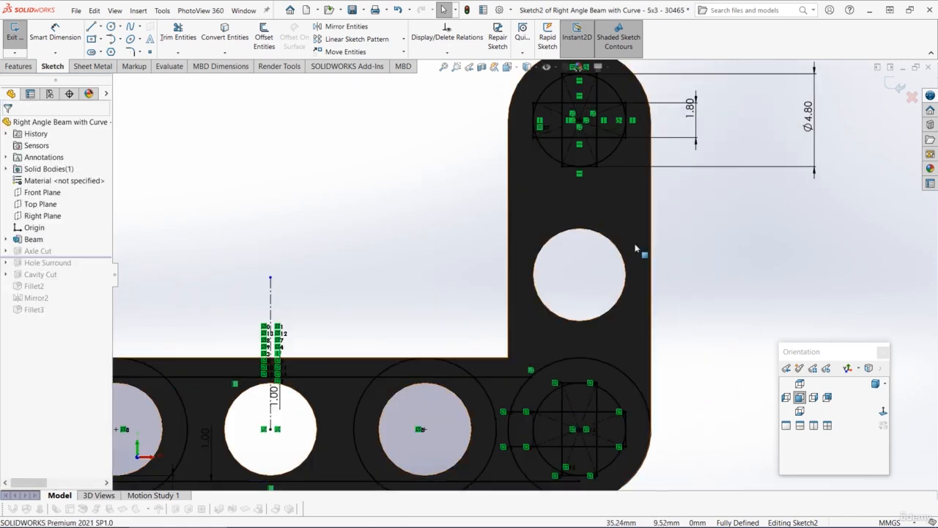
pyautogui.click(587, 236)
pyautogui.click(263, 37)
pyautogui.write('1.3')
pyautogui.press('Return')
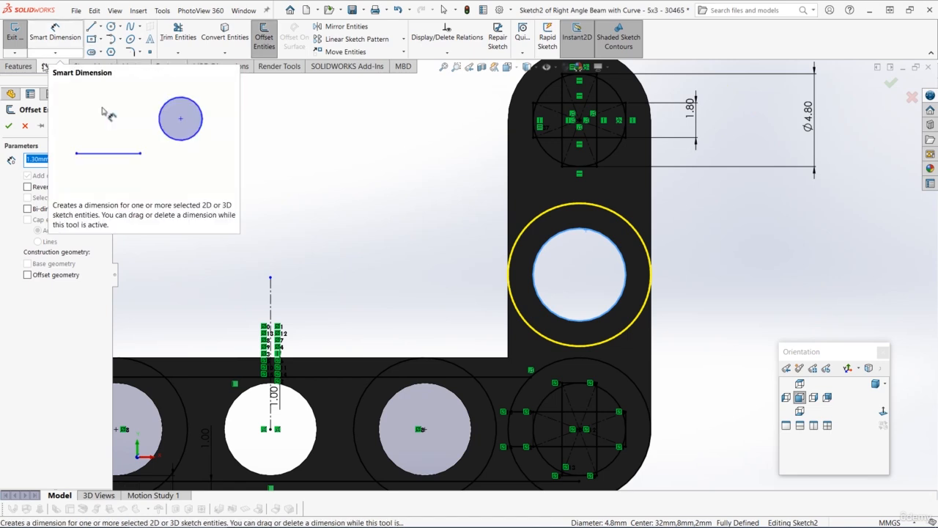
pyautogui.click(9, 127)
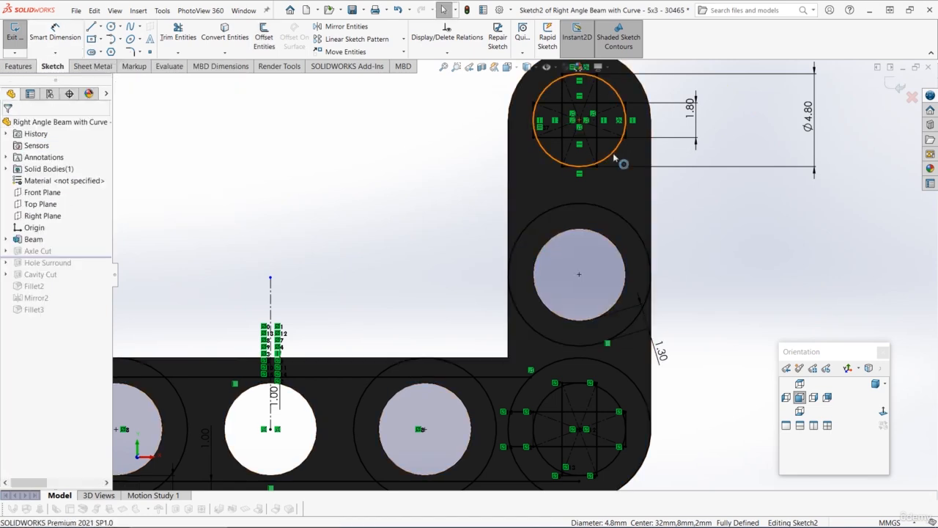
# Offset the 4.80 mm circle at the vertical arm's end outward by 1.3 mm
pyautogui.click(615, 157)
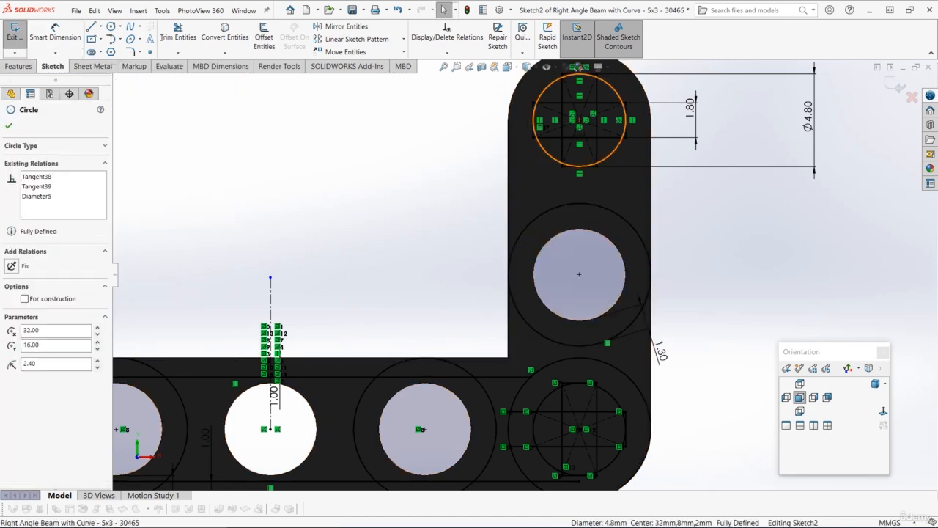
pyautogui.click(265, 38)
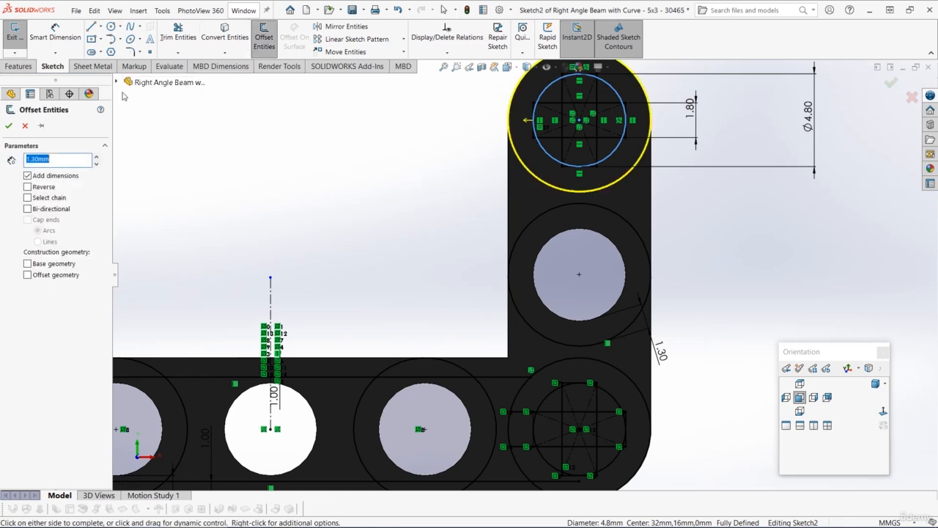
pyautogui.click(9, 127)
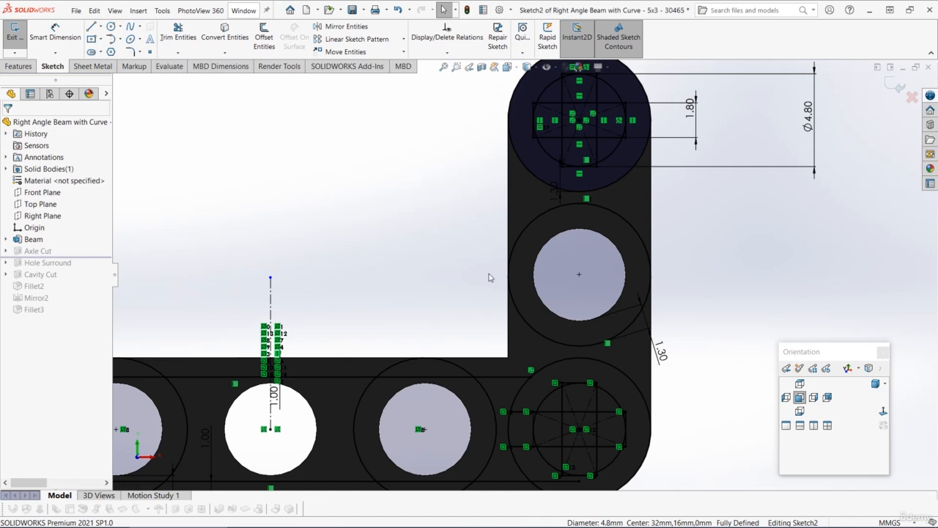
# Offset the vertical arm's inner side edge by 1 mm into the beam
pyautogui.scroll(3, 490, 277)
pyautogui.scroll(1, 419, 381)
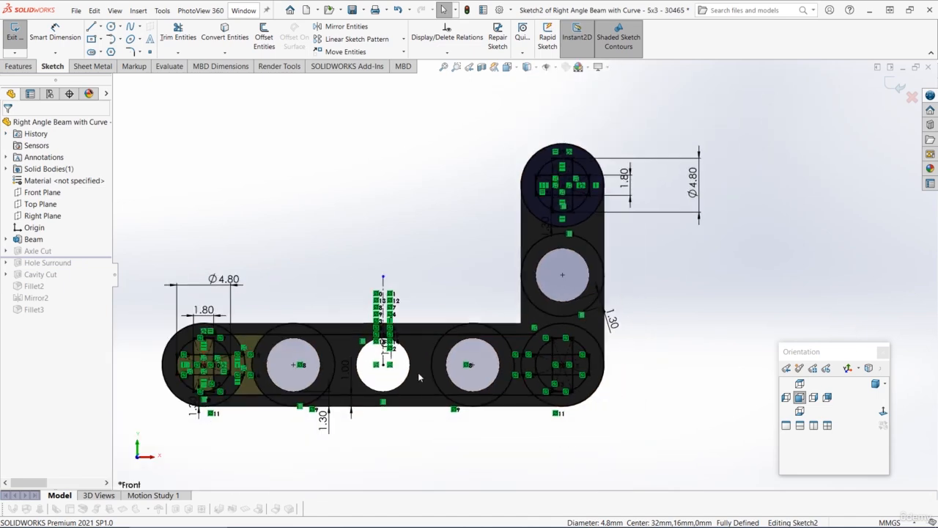
pyautogui.scroll(-1, 590, 264)
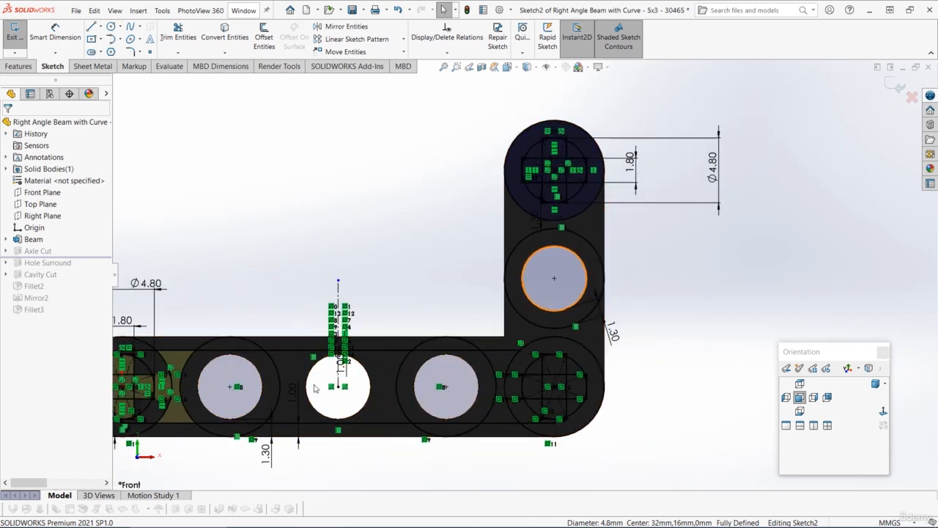
pyautogui.scroll(-2, 513, 227)
pyautogui.click(467, 217)
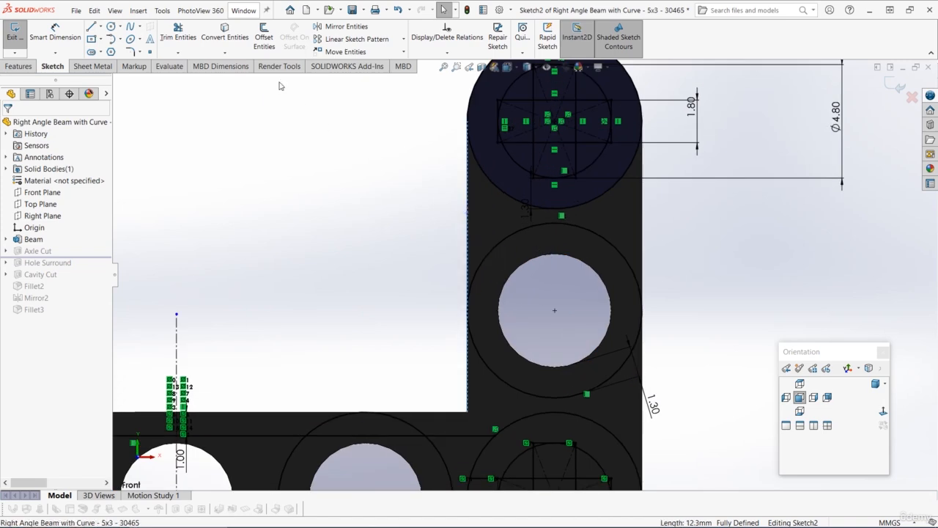
pyautogui.click(270, 44)
pyautogui.write('1.00mm')
pyautogui.press('Return')
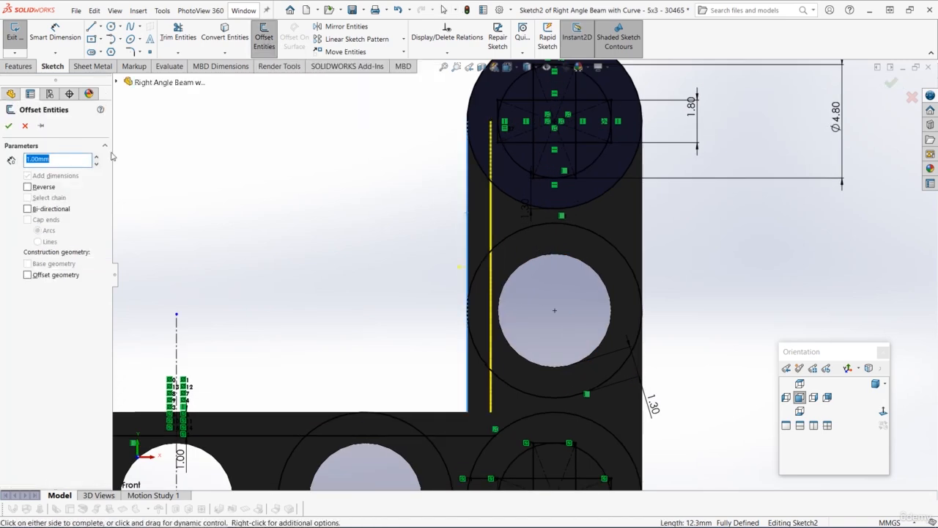
pyautogui.click(5, 125)
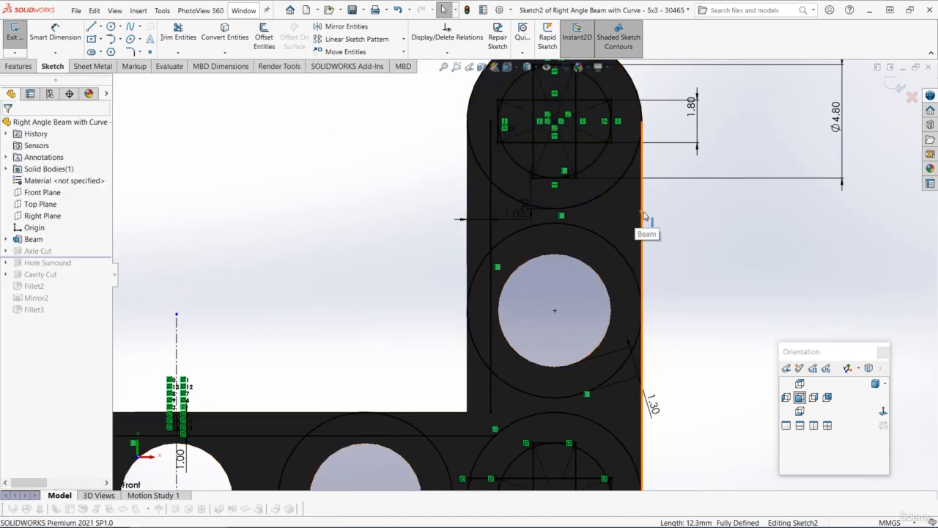
# Offset the vertical arm's outer side edge by 1 mm, reversed so the line lies inside the beam
pyautogui.click(264, 40)
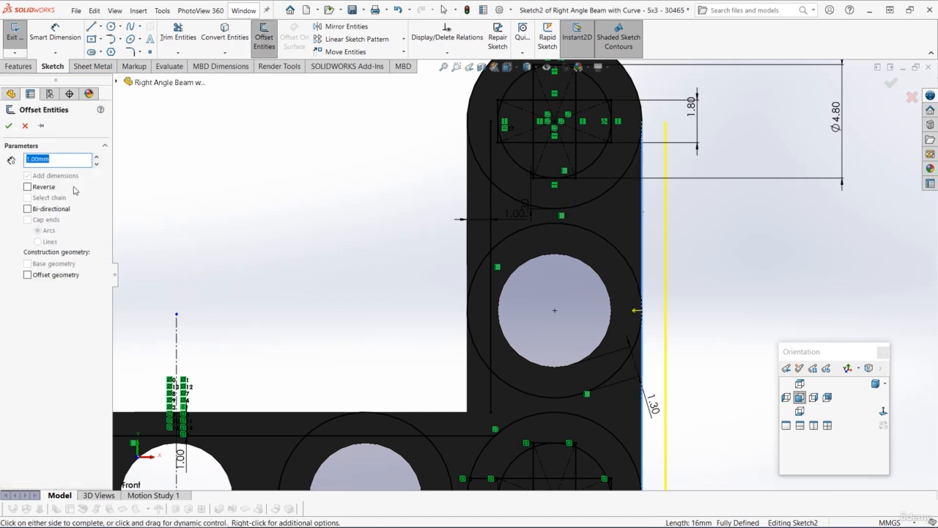
pyautogui.click(36, 189)
pyautogui.click(9, 125)
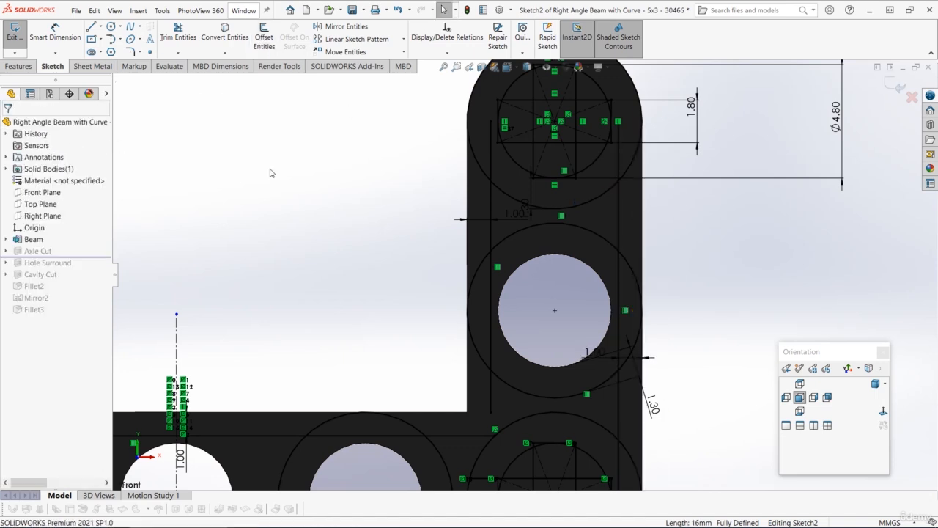
# Draw two vertical lines from the lower corners of the vertical arm's cross down to the surrounding offset circle, and exit the sketch
pyautogui.scroll(-3, 509, 184)
pyautogui.click(91, 27)
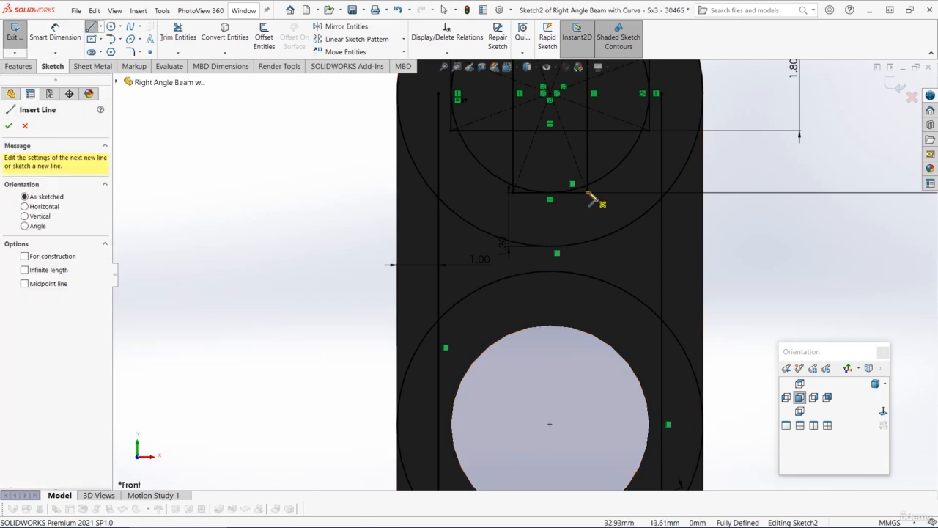
pyautogui.click(588, 193)
pyautogui.click(587, 242)
pyautogui.press('Escape')
pyautogui.click(514, 193)
pyautogui.click(513, 242)
pyautogui.press('Escape')
pyautogui.scroll(8, 504, 254)
pyautogui.scroll(-3, 449, 323)
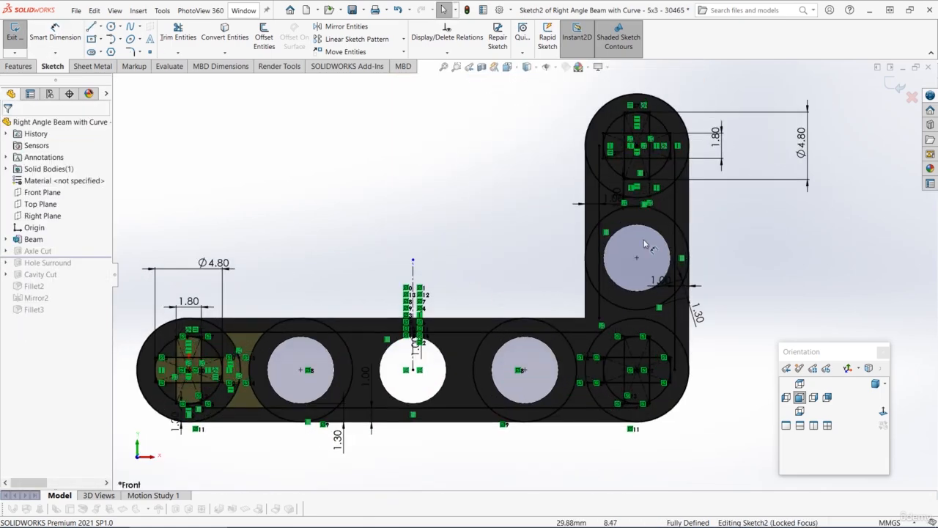
pyautogui.click(896, 87)
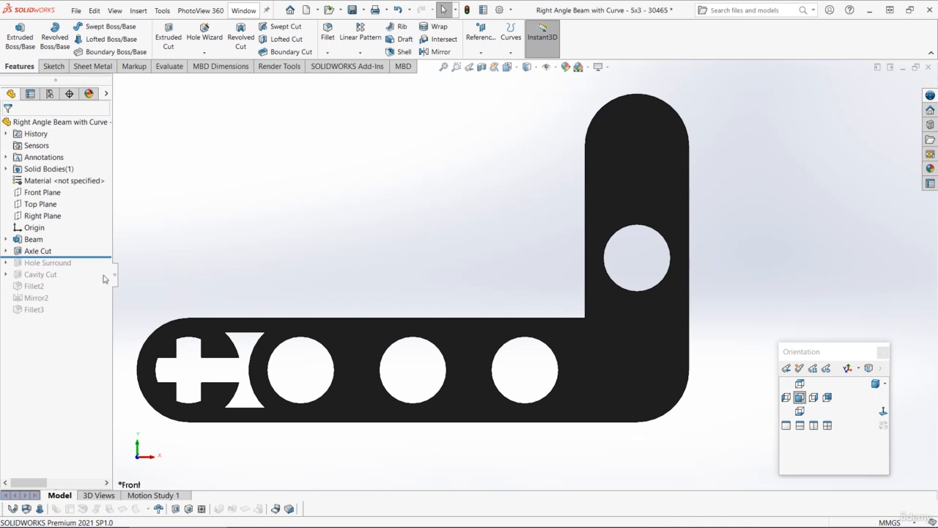
# Edit the Axle Cut feature and add the five cross regions at the beam's corner to its selected contours
pyautogui.moveTo(55, 256); pyautogui.dragTo(55, 257)
pyautogui.click(37, 250)
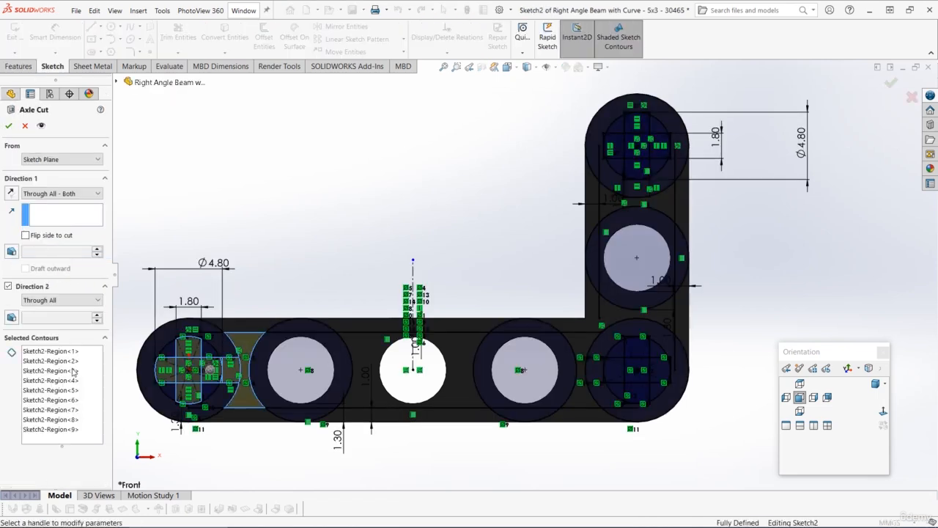
pyautogui.click(96, 365)
pyautogui.scroll(-5, 714, 370)
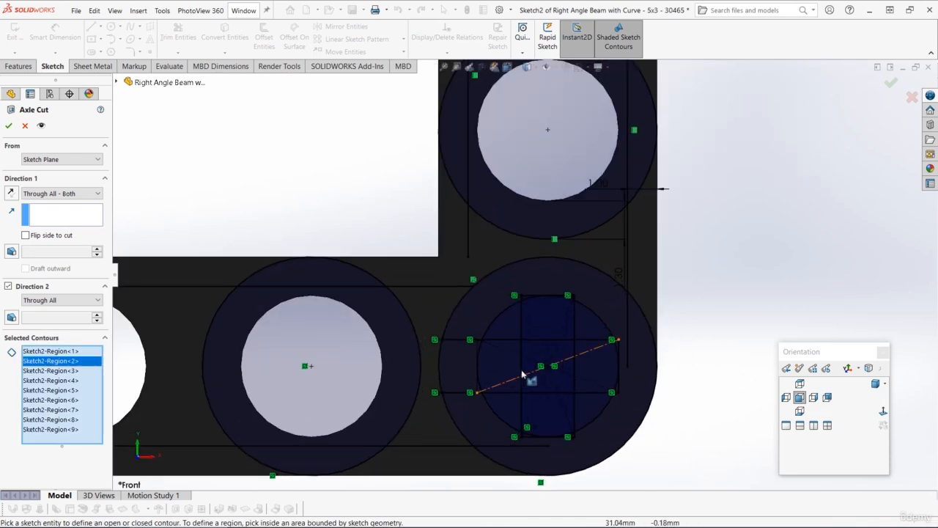
pyautogui.scroll(-2, 532, 372)
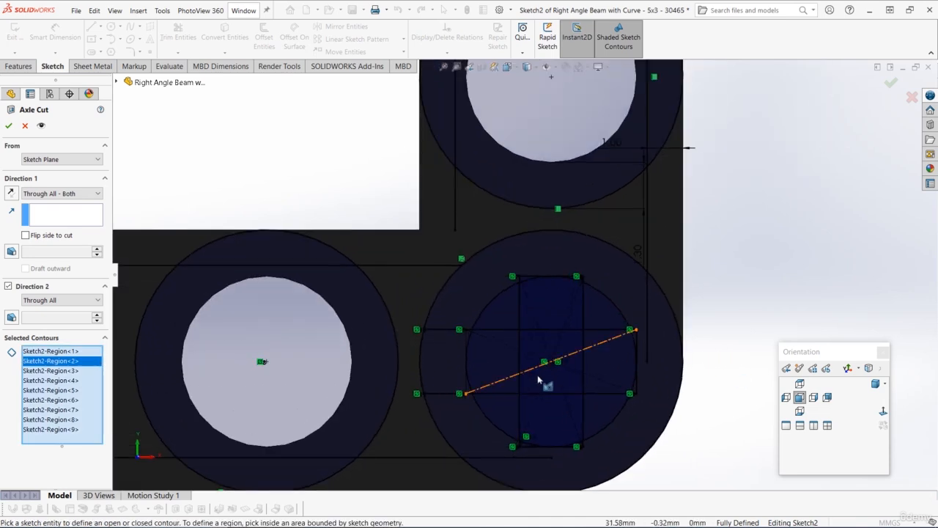
pyautogui.click(557, 305)
pyautogui.scroll(-3, 558, 344)
pyautogui.click(517, 340)
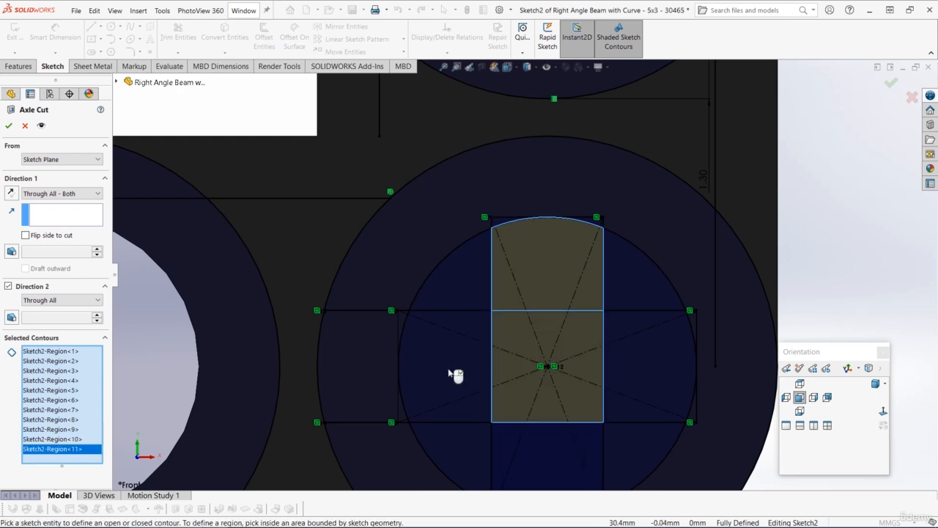
pyautogui.click(456, 375)
pyautogui.click(513, 446)
pyautogui.click(643, 360)
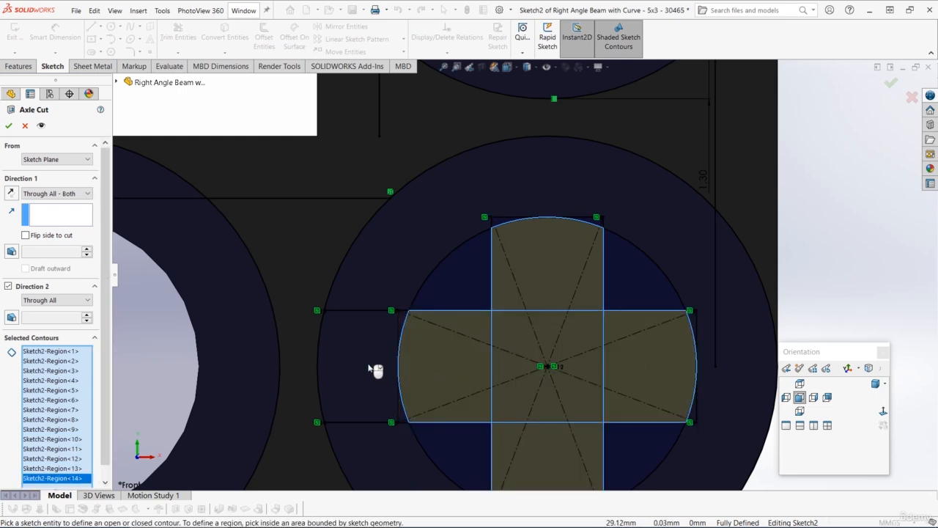
# Add the slot, the small slivers and the hourglass region between the corner cross and the neighbouring horizontal-arm hole to the cut contours
pyautogui.scroll(-2, 383, 368)
pyautogui.click(378, 358)
pyautogui.scroll(3, 374, 293)
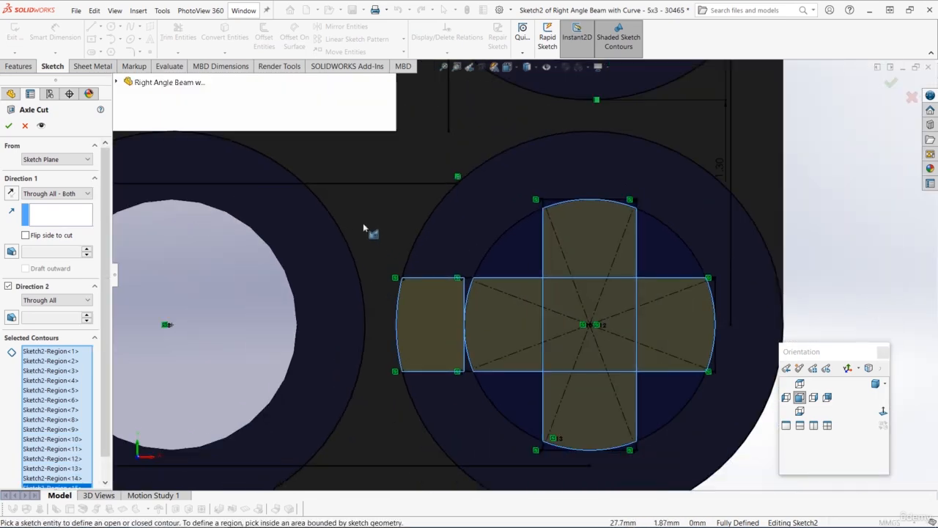
pyautogui.click(376, 233)
pyautogui.scroll(-2, 440, 308)
pyautogui.scroll(-3, 482, 353)
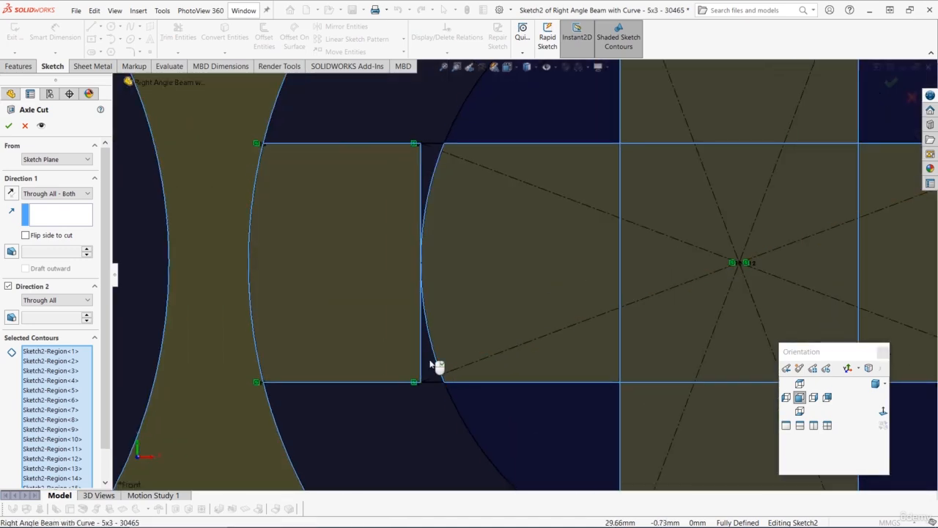
pyautogui.click(429, 169)
pyautogui.scroll(6, 524, 181)
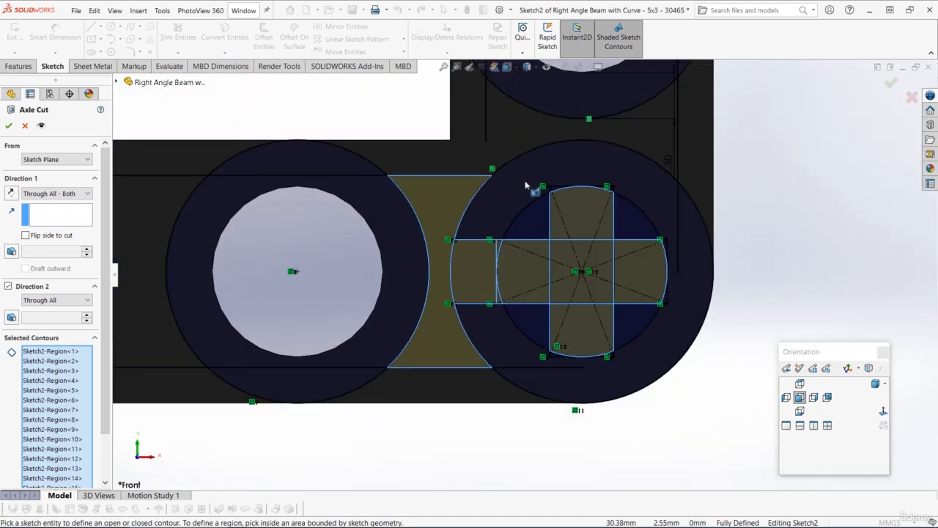
# Add the five cross regions at the vertical arm's rounded end to the cut contours
pyautogui.scroll(-6, 543, 163)
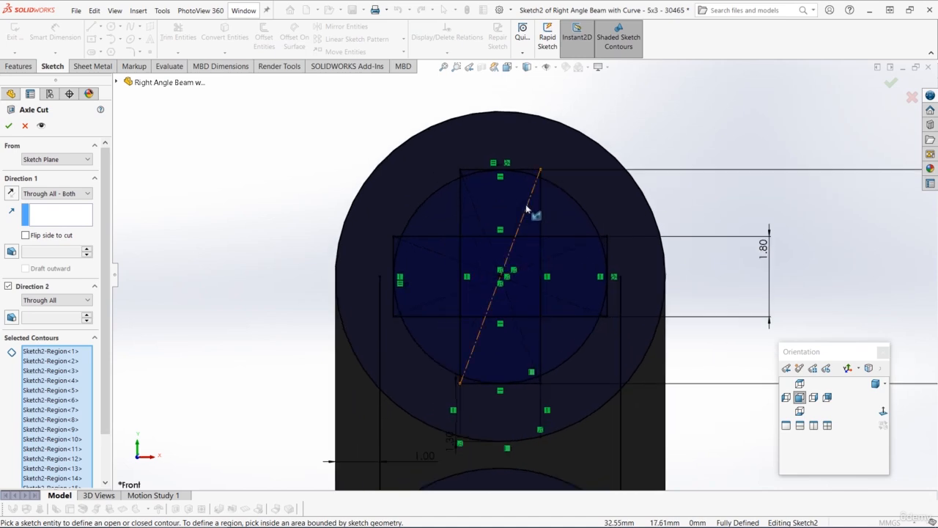
pyautogui.click(496, 212)
pyautogui.click(445, 279)
pyautogui.click(484, 265)
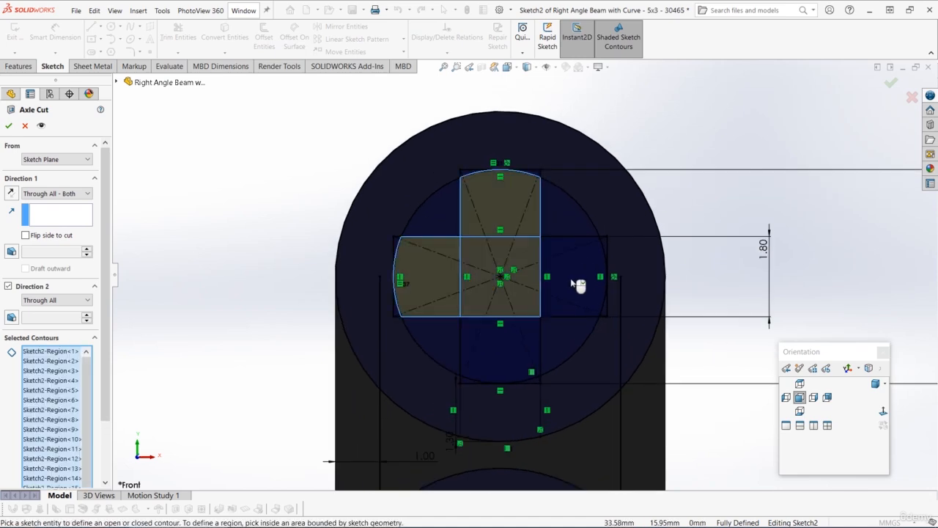
pyautogui.click(577, 285)
pyautogui.click(499, 356)
# Add the slot, slivers and hourglass region between the vertical arm's cross and hole to the contours, and apply the Axle Cut
pyautogui.scroll(-5, 500, 398)
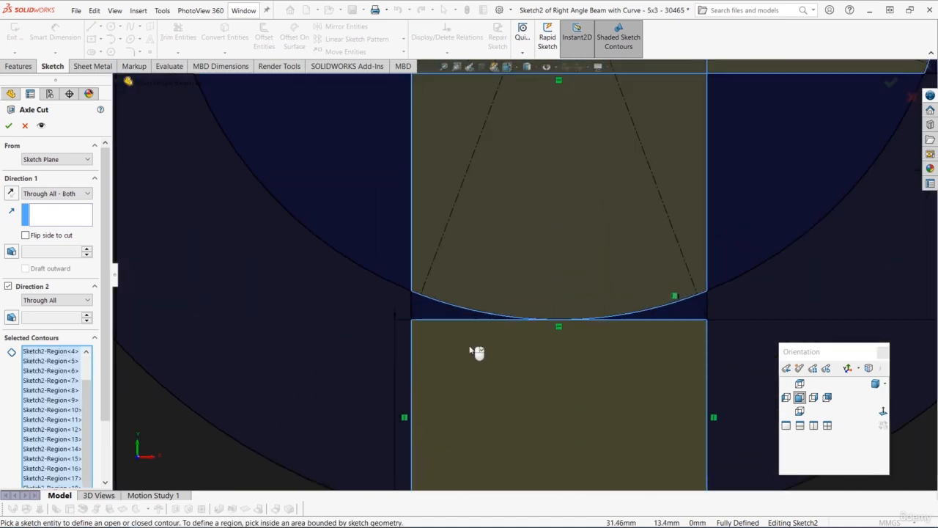
pyautogui.click(653, 315)
pyautogui.scroll(6, 523, 308)
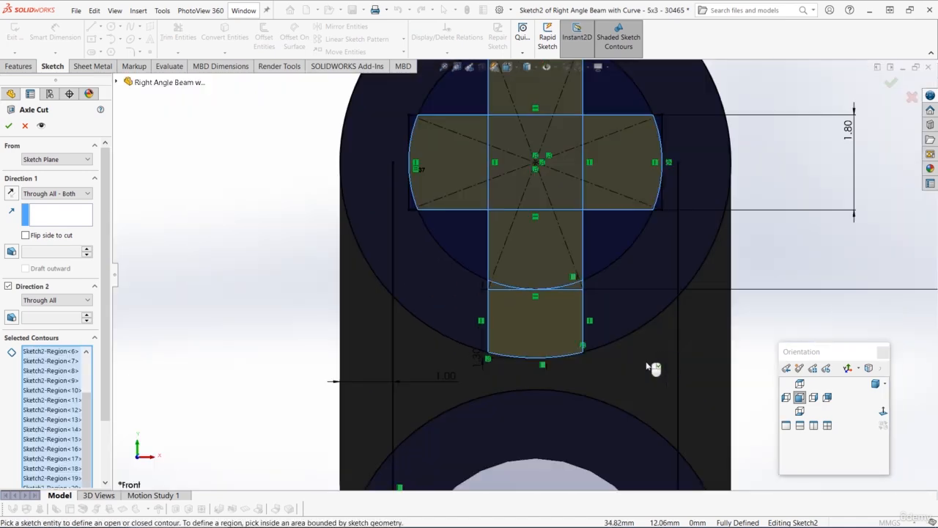
pyautogui.click(503, 363)
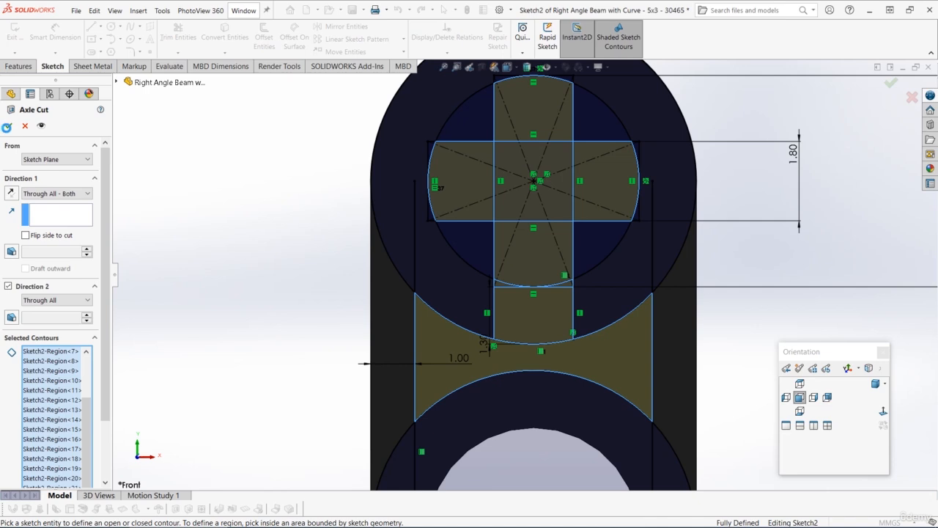
pyautogui.click(6, 127)
pyautogui.scroll(9, 415, 303)
pyautogui.scroll(-2, 433, 333)
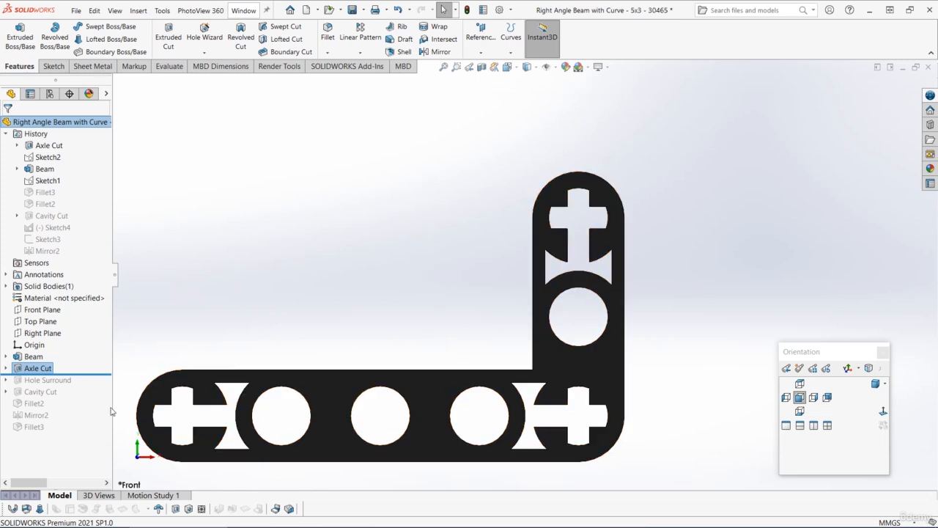
# Roll the model forward past Hole Surround and, in that feature's sketch, delete the stray circle outside the beam above the horizontal arm
pyautogui.moveTo(91, 374)
pyautogui.mouseDown()
pyautogui.moveTo(91, 394)
pyautogui.moveTo(87, 387)
pyautogui.mouseUp()
pyautogui.scroll(-2, 410, 376)
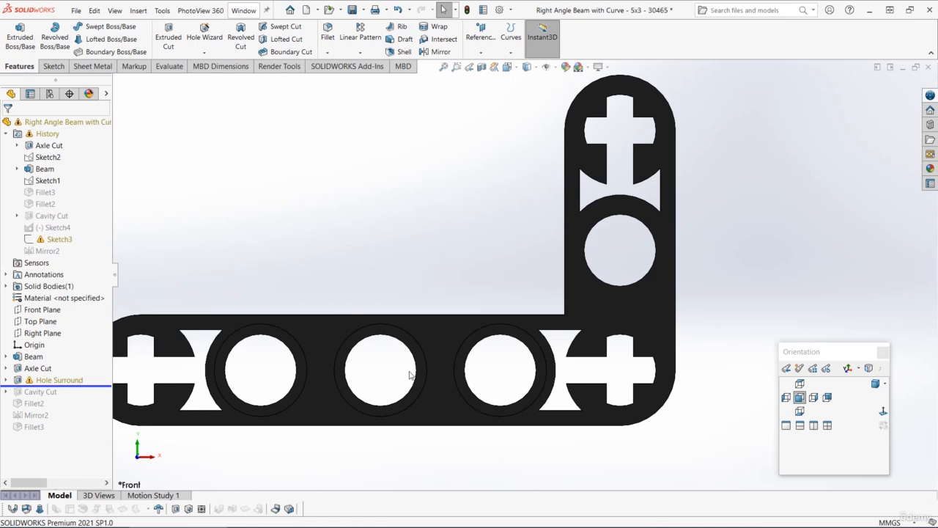
pyautogui.scroll(1, 417, 327)
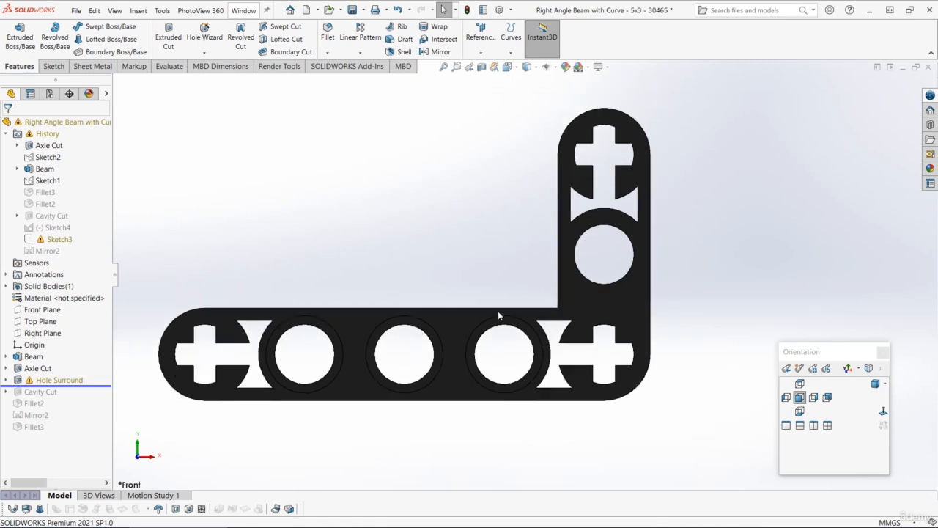
pyautogui.click(43, 381)
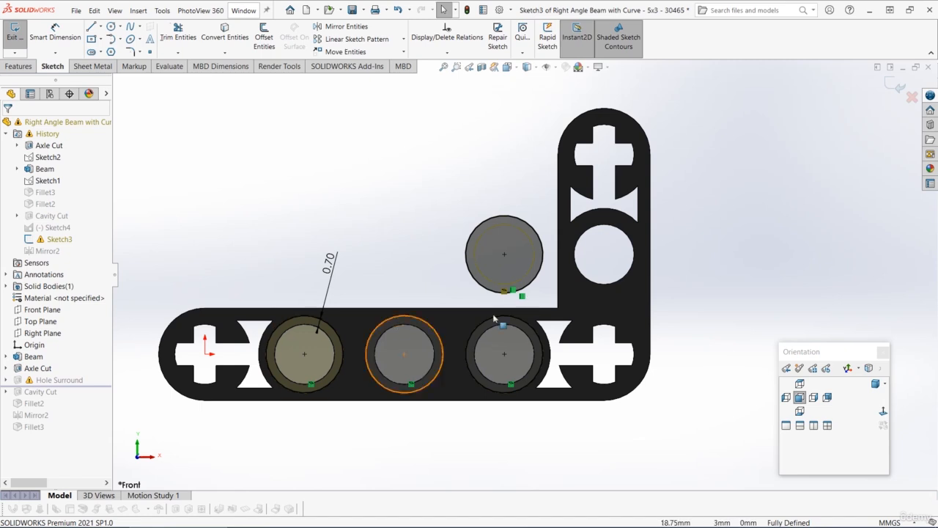
pyautogui.moveTo(438, 185); pyautogui.dragTo(550, 306)
pyautogui.press('Delete')
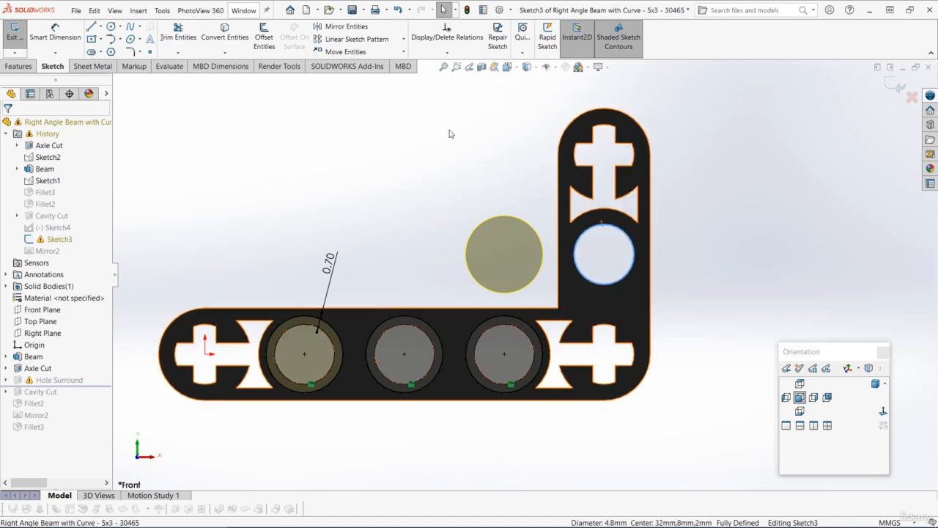
# Offset the vertical arm's hole edge outward by 0.7 mm in the Hole Surround sketch and exit the sketch
pyautogui.click(604, 229)
pyautogui.click(264, 36)
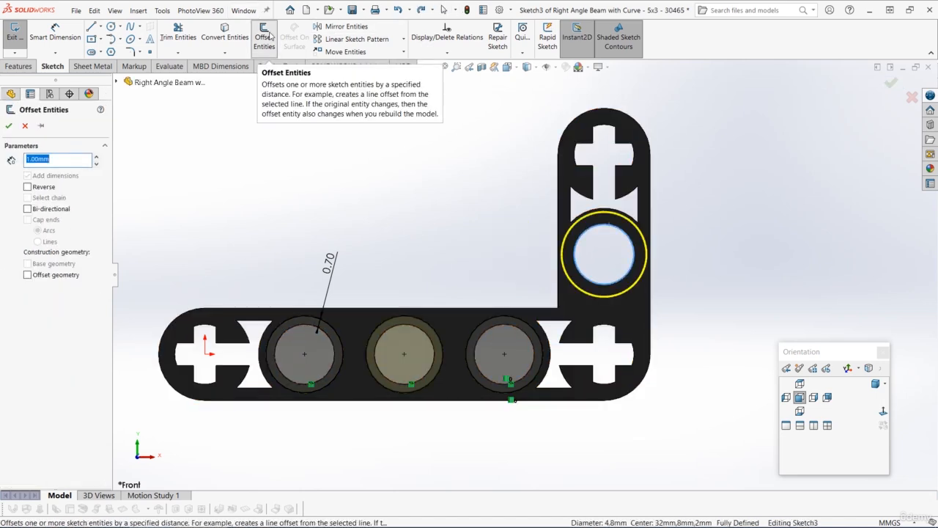
pyautogui.write('0.7')
pyautogui.press('Return')
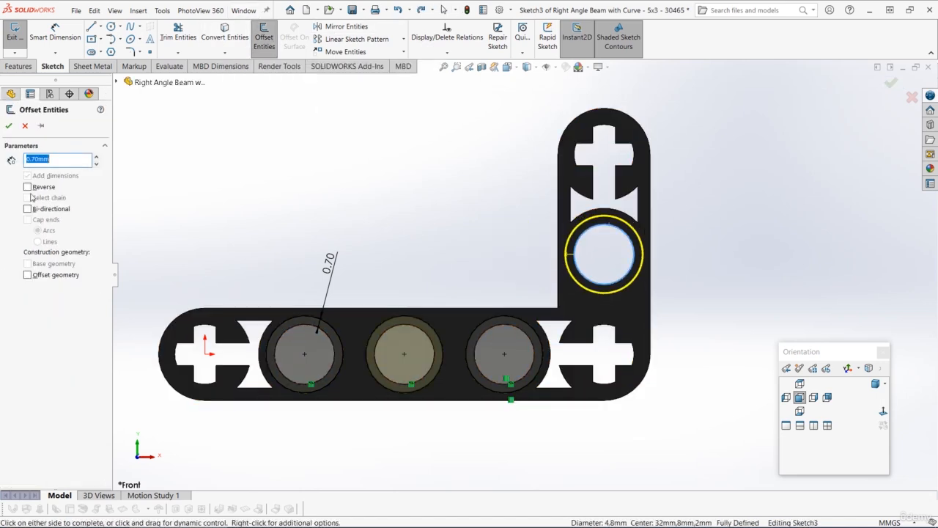
pyautogui.click(10, 125)
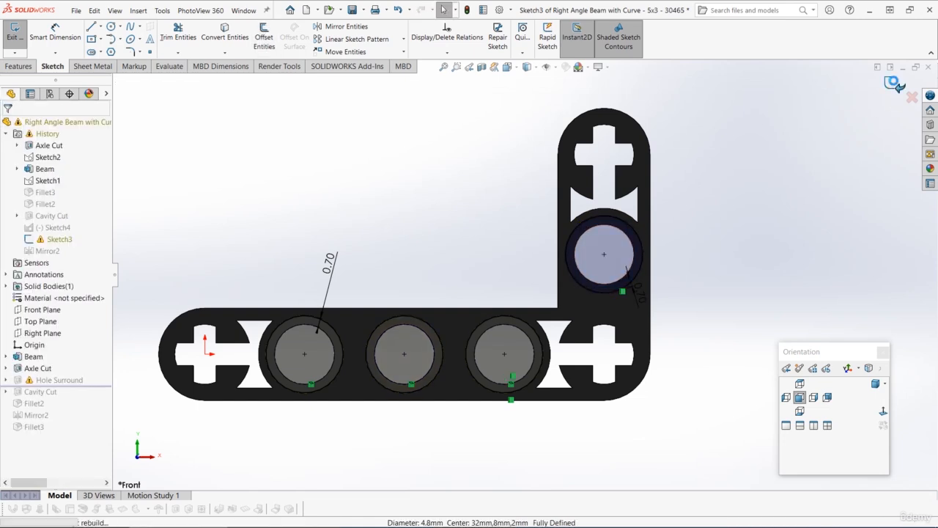
pyautogui.click(893, 85)
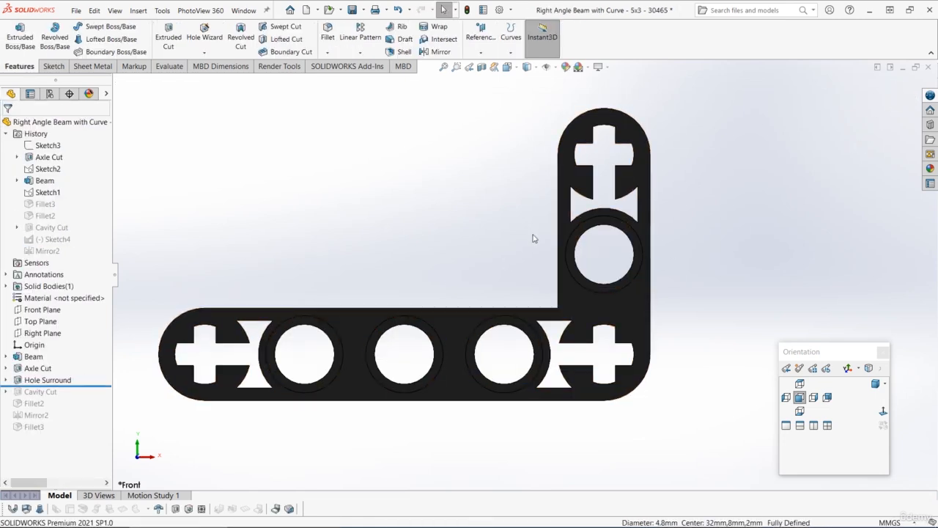
# Roll the model forward past Cavity Cut, open that feature's sketch and delete all of its geometry and dimensions
pyautogui.moveTo(83, 387); pyautogui.dragTo(83, 398)
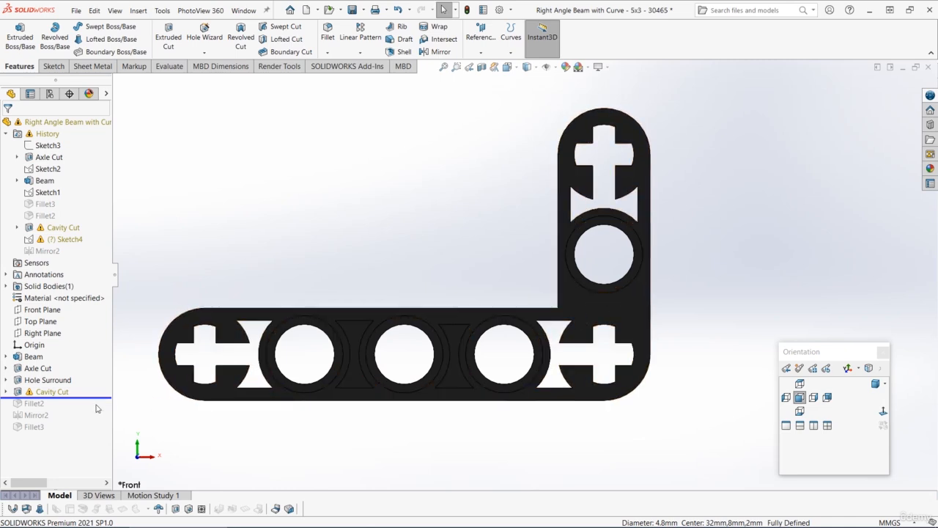
pyautogui.click(51, 391)
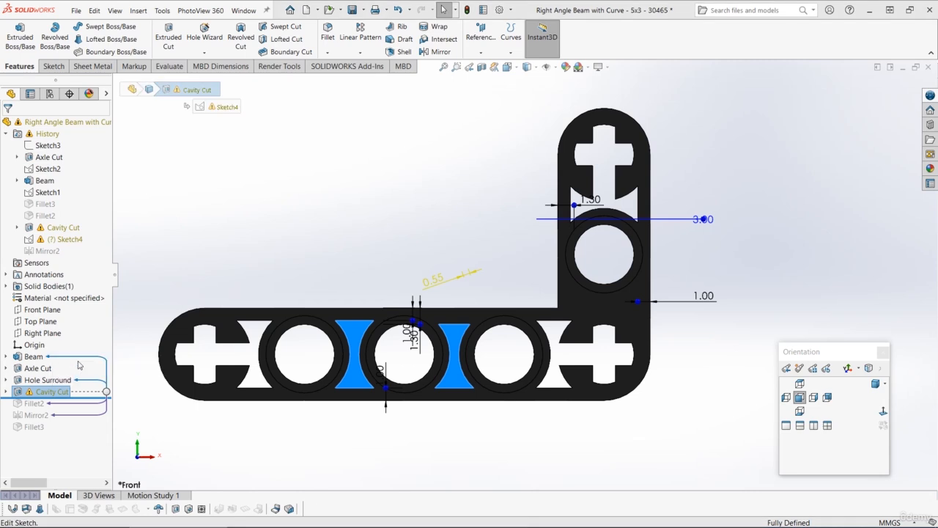
pyautogui.click(76, 363)
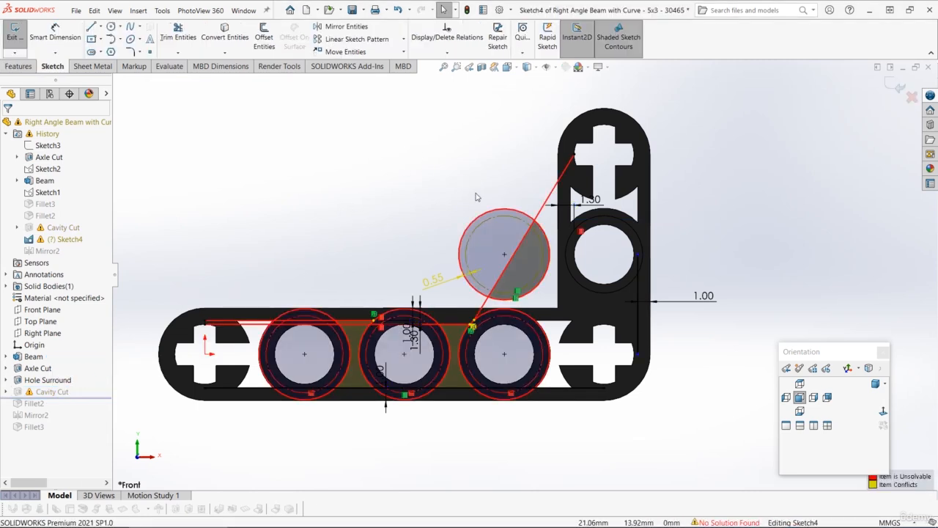
pyautogui.hotkey('ctrl', 'a')
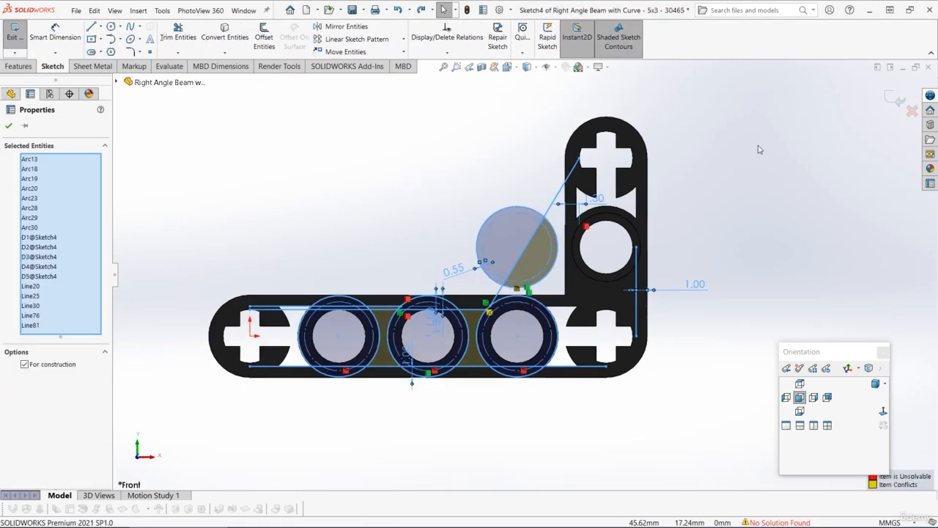
pyautogui.press('Delete')
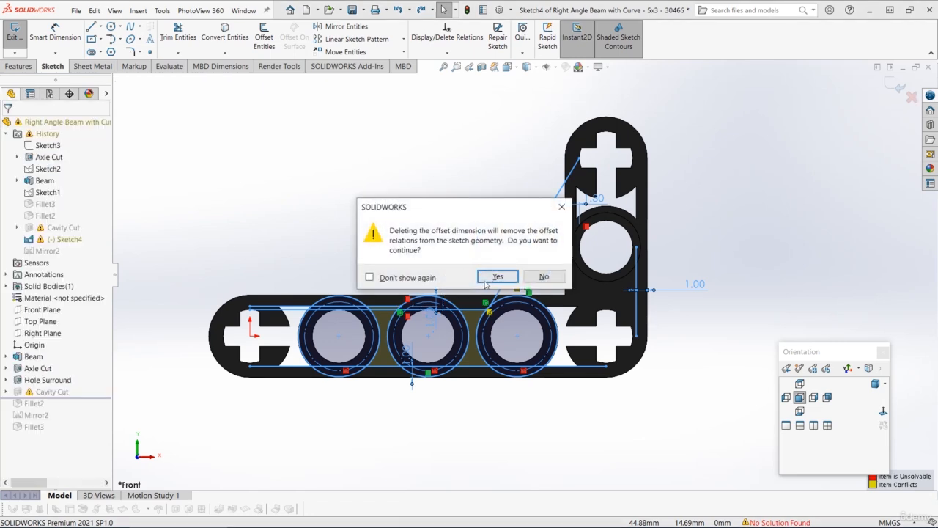
pyautogui.click(498, 277)
pyautogui.click(498, 277)
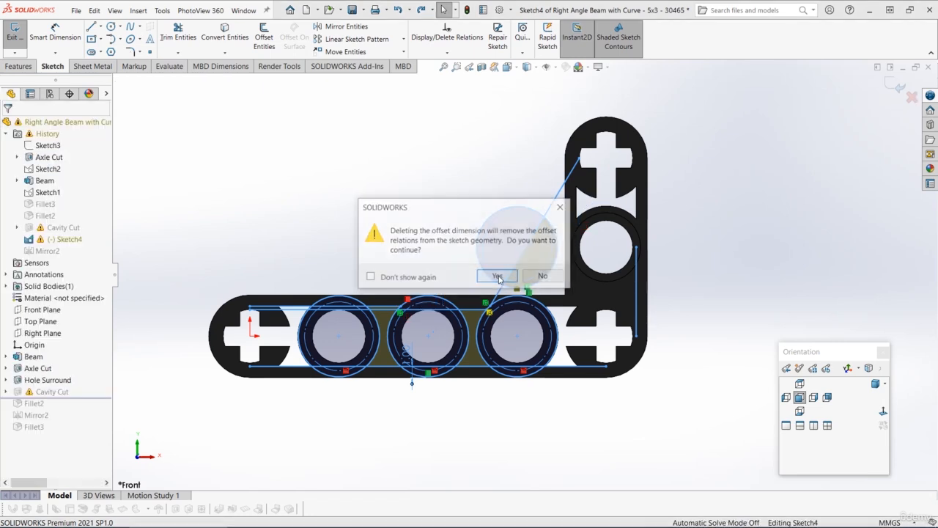
pyautogui.click(498, 277)
pyautogui.click(498, 277)
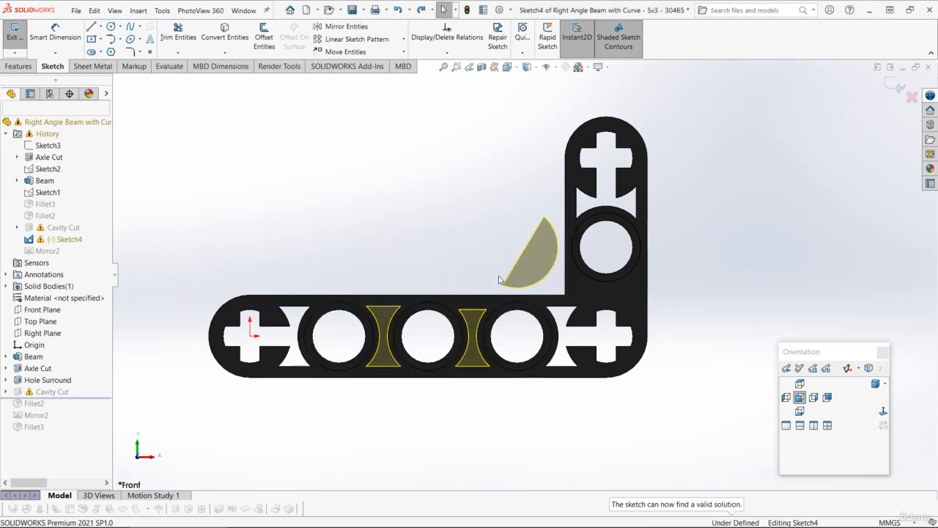
# Convert the outer surround edges of the three horizontal-arm holes and the vertical-arm hole into sketch circles
pyautogui.scroll(-1, 612, 329)
pyautogui.scroll(-3, 372, 358)
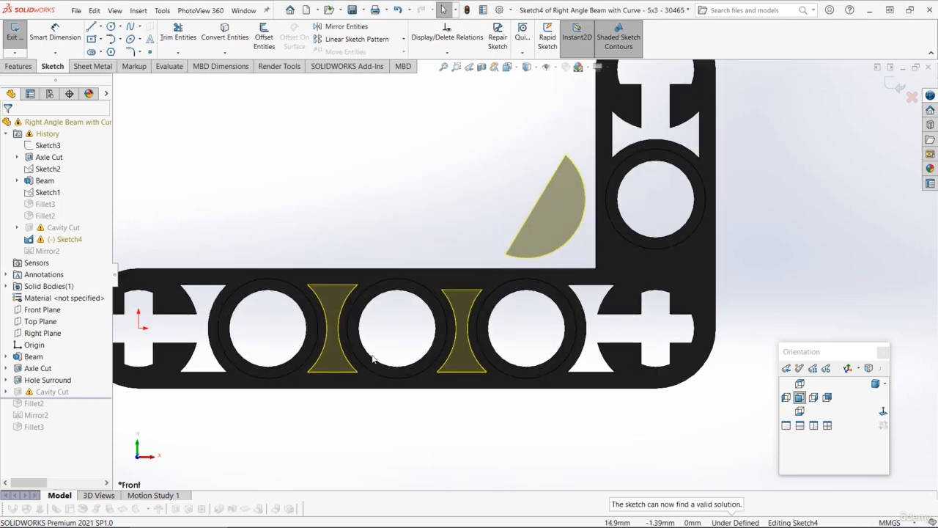
pyautogui.click(287, 285)
pyautogui.keyDown('ctrl'); pyautogui.click(398, 279); pyautogui.keyUp('ctrl')
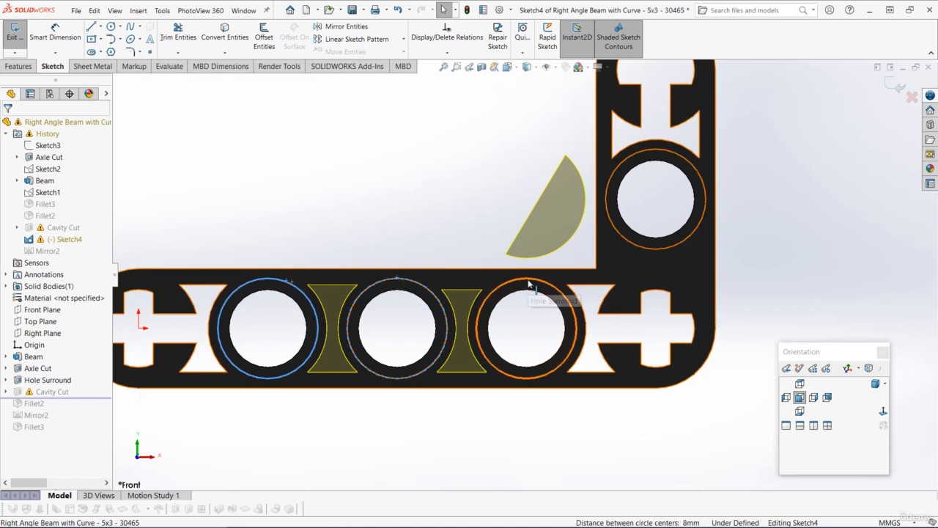
pyautogui.keyDown('ctrl'); pyautogui.click(528, 281); pyautogui.keyUp('ctrl')
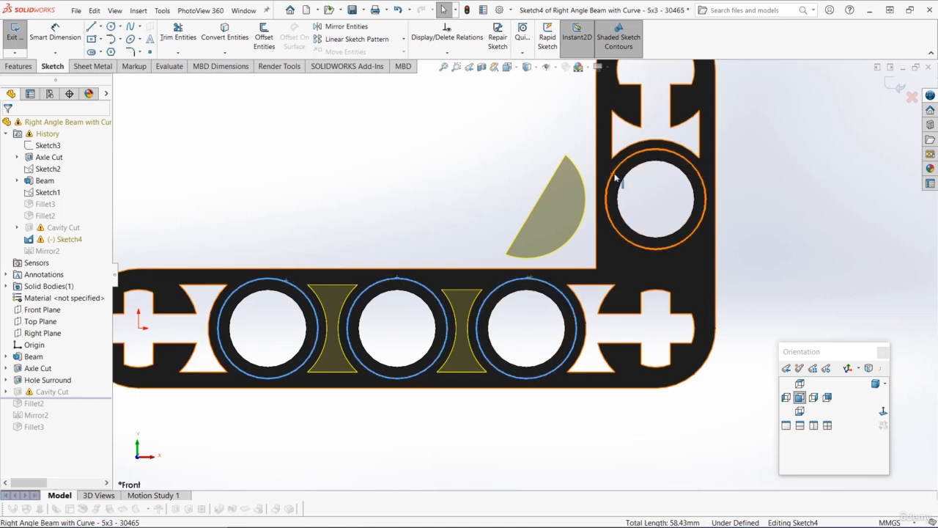
pyautogui.click(223, 31)
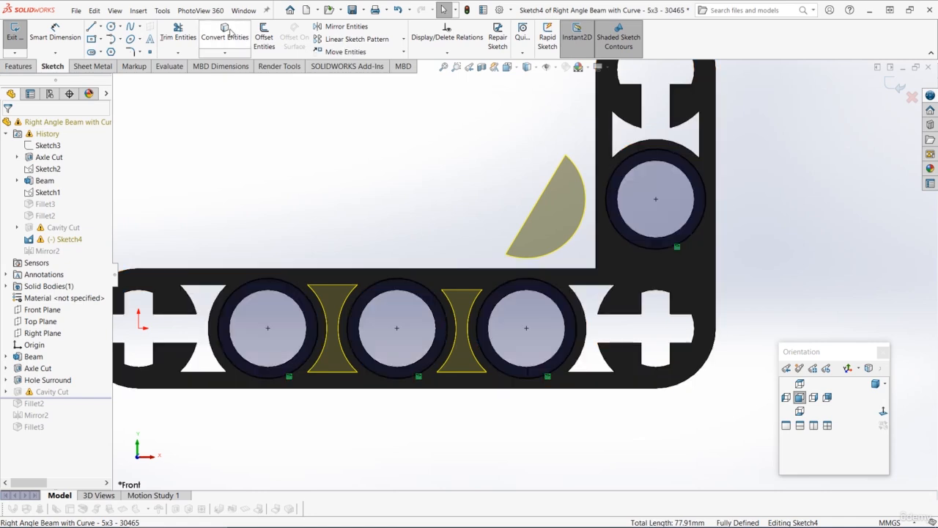
# Offset the four converted circles outward by 0.55 mm, turning the base circles into construction geometry
pyautogui.moveTo(233, 412); pyautogui.dragTo(761, 69)
pyautogui.hotkey('ctrl', 'a')
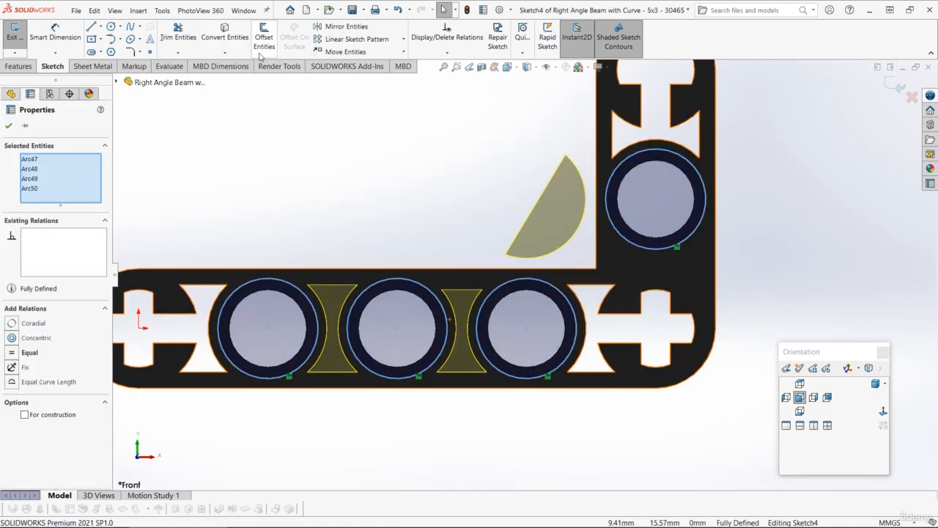
pyautogui.click(265, 37)
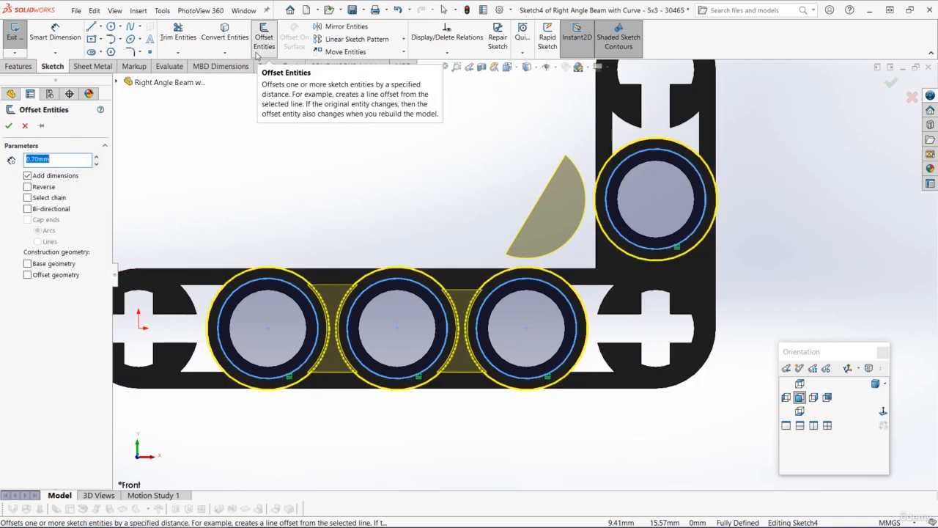
pyautogui.scroll(-5, 448, 178)
pyautogui.scroll(1, 449, 176)
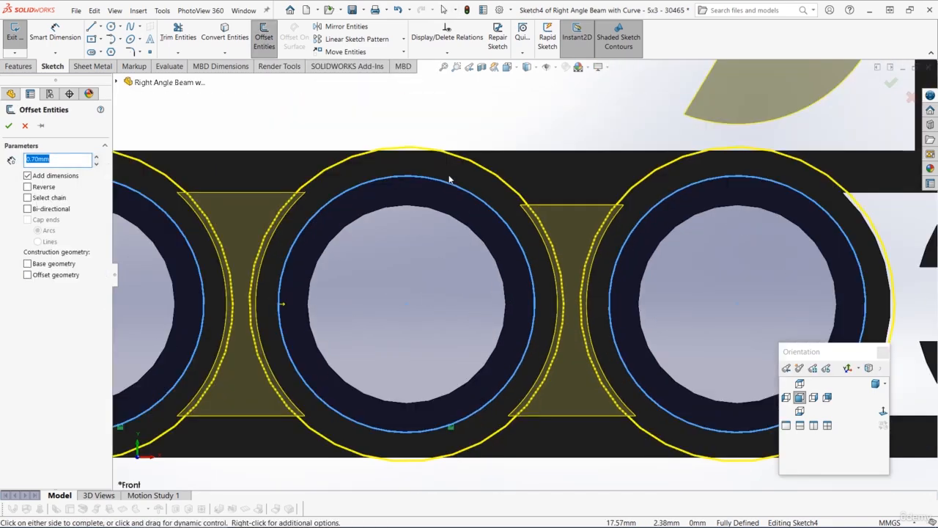
pyautogui.write('.55')
pyautogui.press('Return')
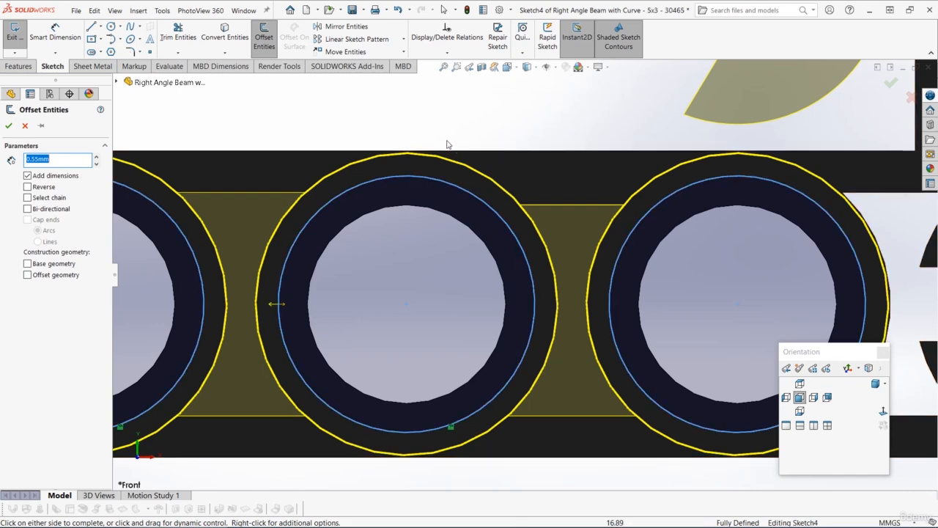
pyautogui.scroll(-4, 455, 198)
pyautogui.scroll(4, 595, 292)
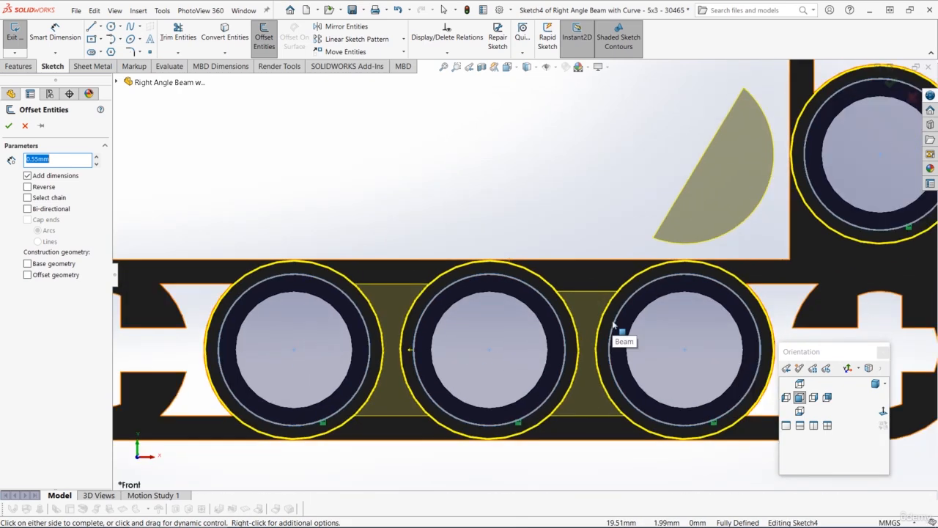
pyautogui.scroll(1, 690, 282)
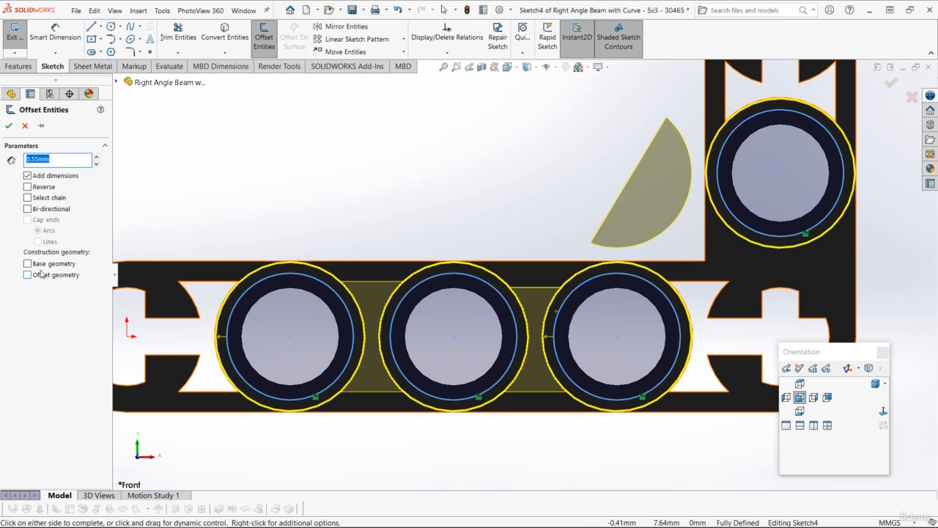
pyautogui.click(27, 264)
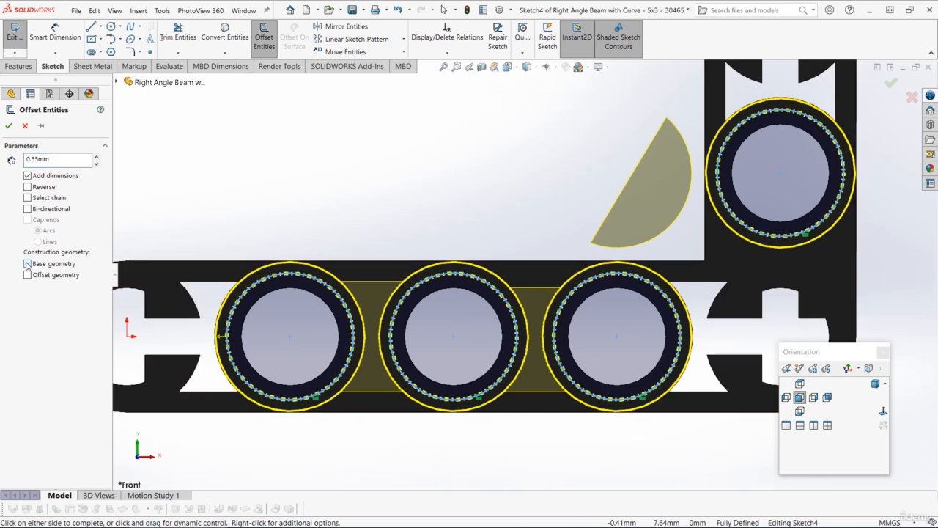
pyautogui.click(9, 127)
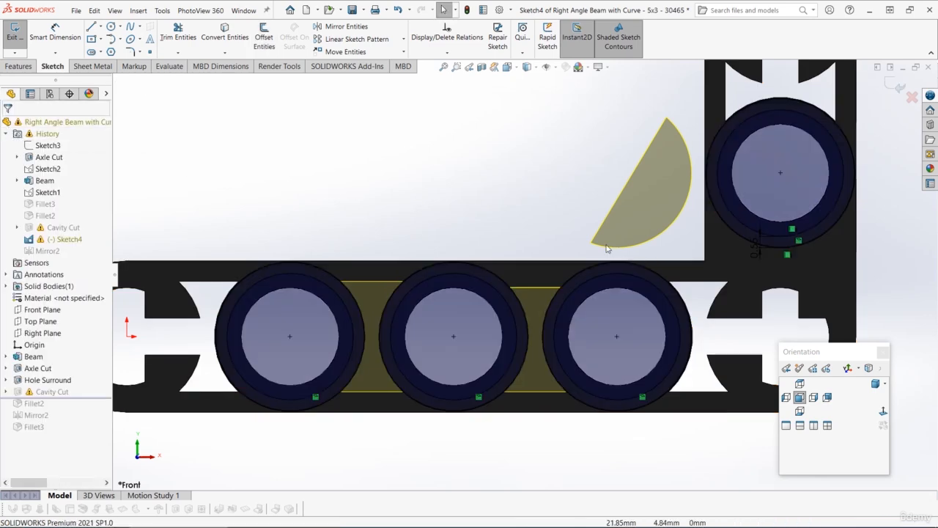
# Offset the horizontal arm's upper and lower outer edges inward by 1 mm each
pyautogui.scroll(1, 261, 253)
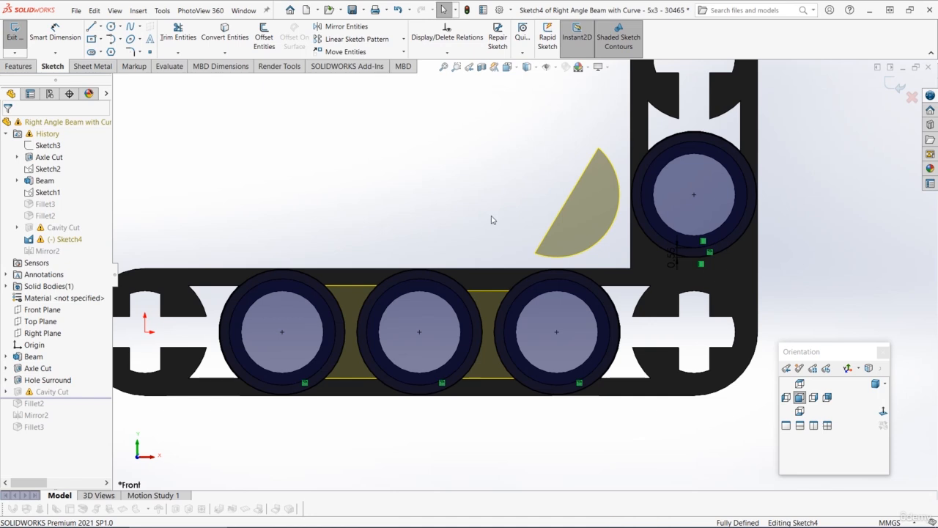
pyautogui.click(360, 268)
pyautogui.click(264, 36)
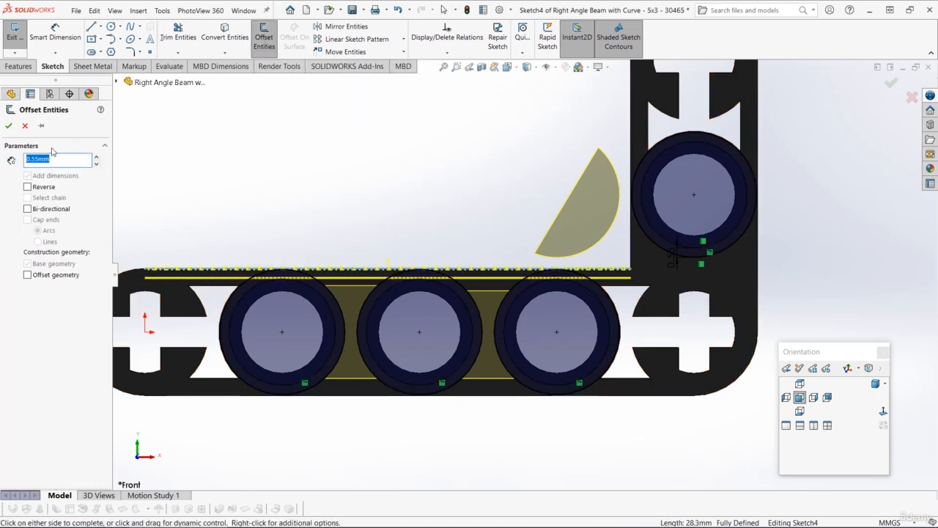
pyautogui.click(8, 125)
pyautogui.click(345, 394)
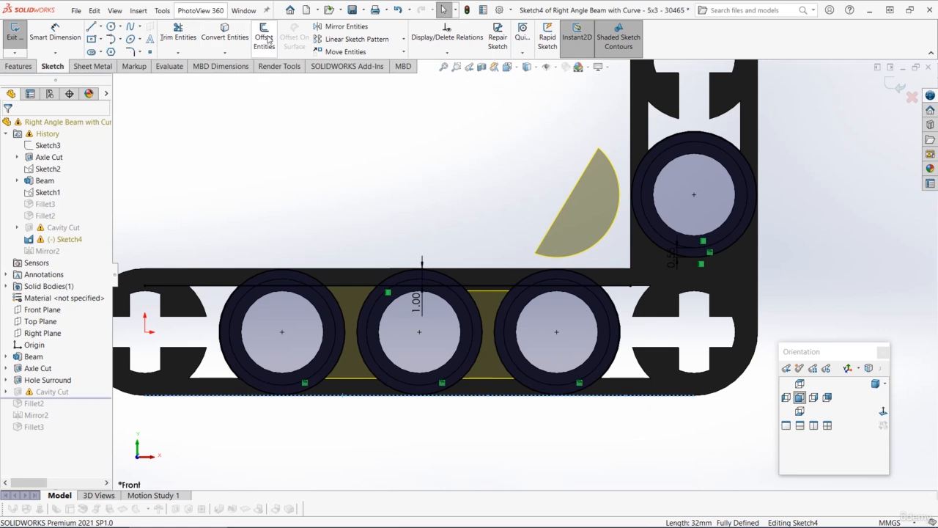
pyautogui.click(264, 37)
pyautogui.click(27, 187)
pyautogui.click(9, 126)
# Offset the vertical arm's outer long edge inward by 1 mm, reversing the offset direction
pyautogui.scroll(2, 624, 209)
pyautogui.scroll(-2, 655, 204)
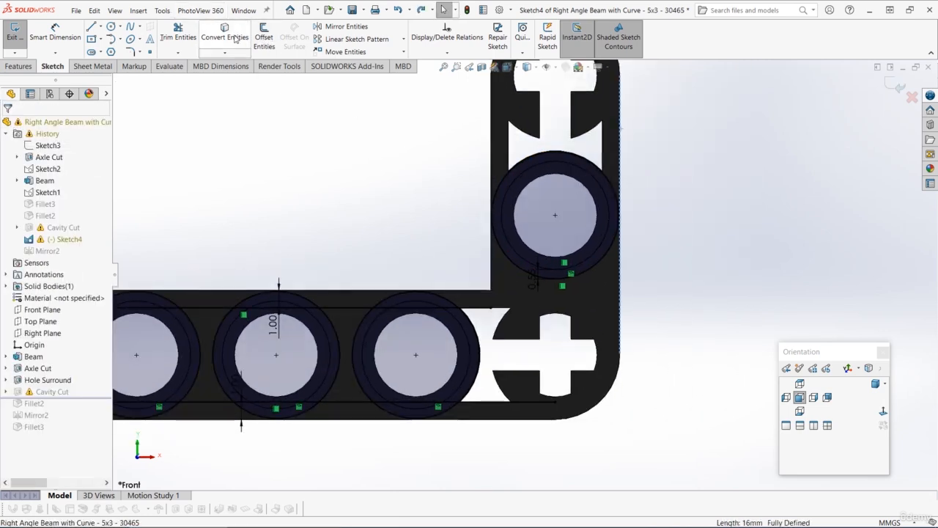
pyautogui.click(264, 36)
pyautogui.click(27, 187)
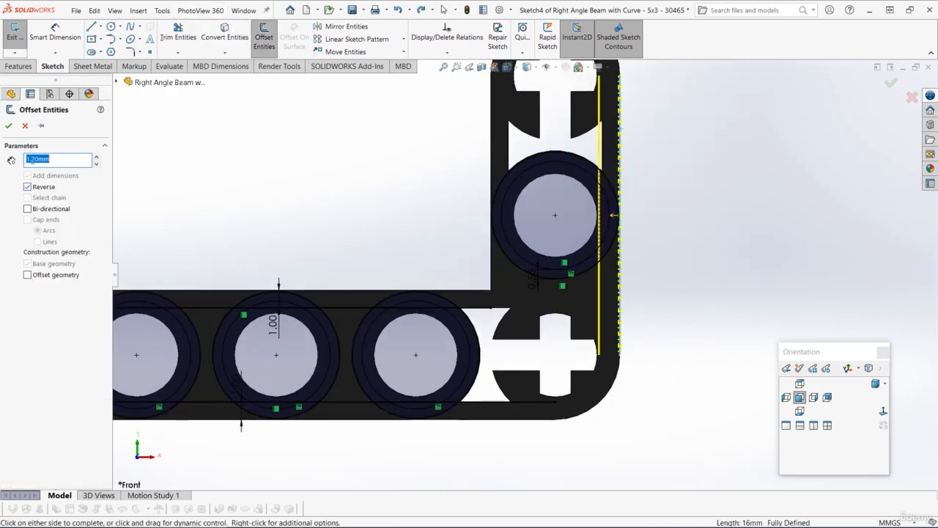
pyautogui.click(9, 126)
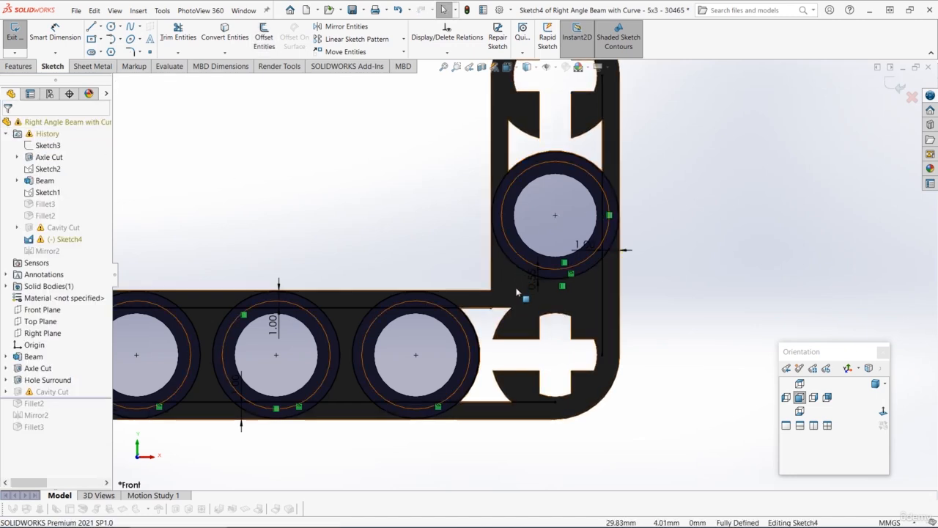
# Offset the vertical arm's inner long edge 1.2 mm into the beam
pyautogui.click(491, 272)
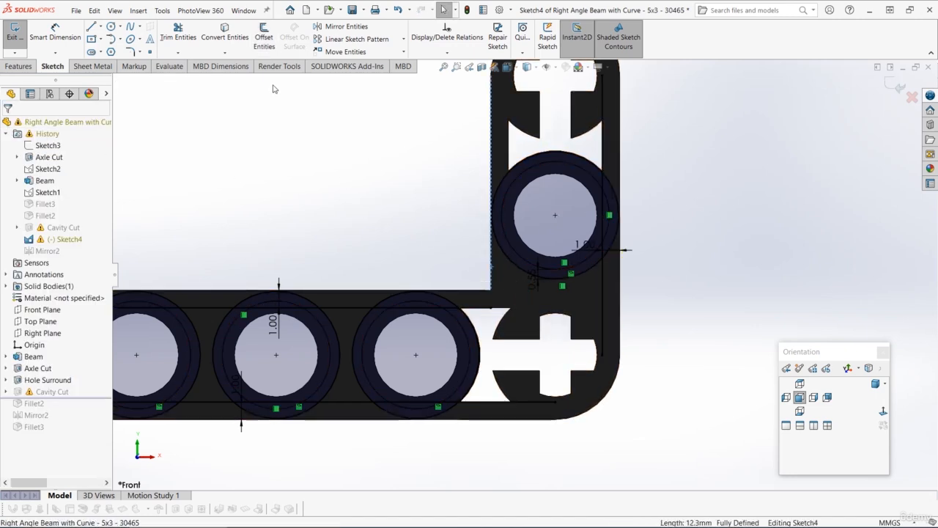
pyautogui.click(264, 38)
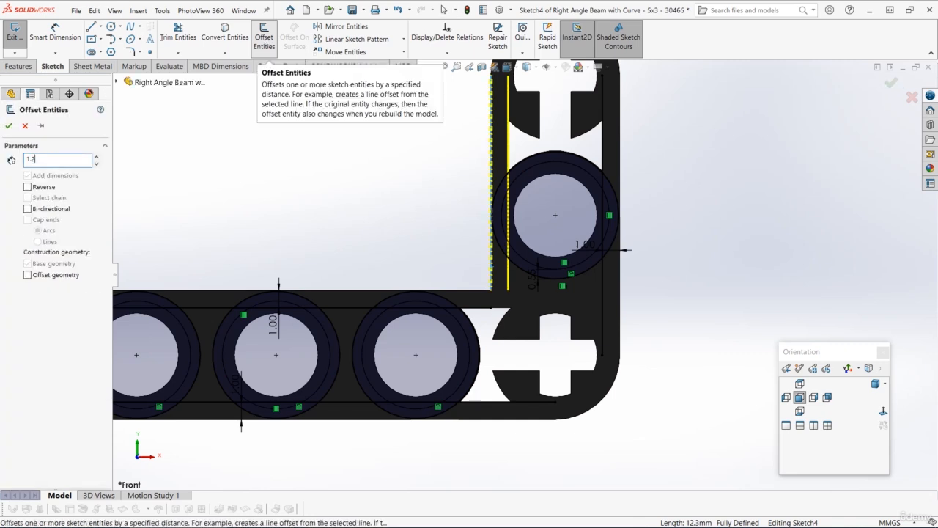
pyautogui.press('Return')
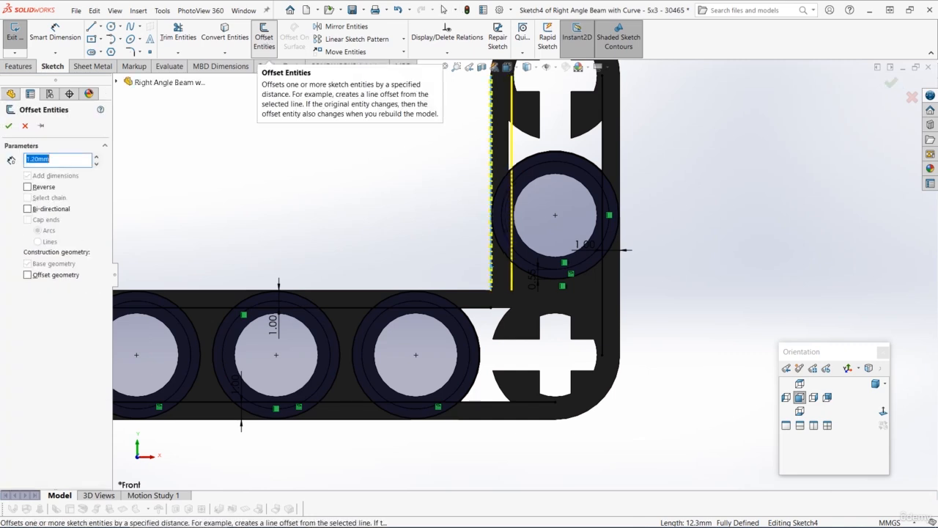
pyautogui.click(8, 127)
# Convert the upper curved edge beside the corner cross's slot into a sketch arc
pyautogui.scroll(-2, 496, 291)
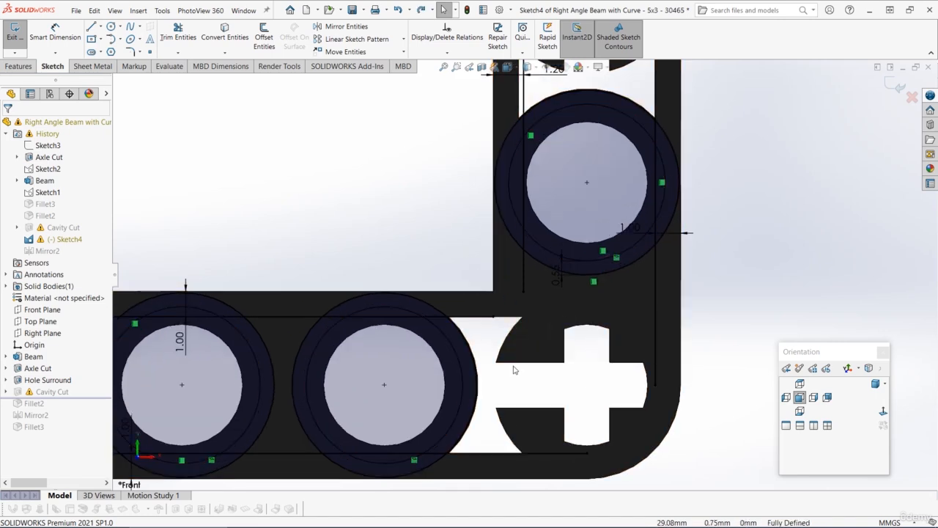
pyautogui.click(509, 338)
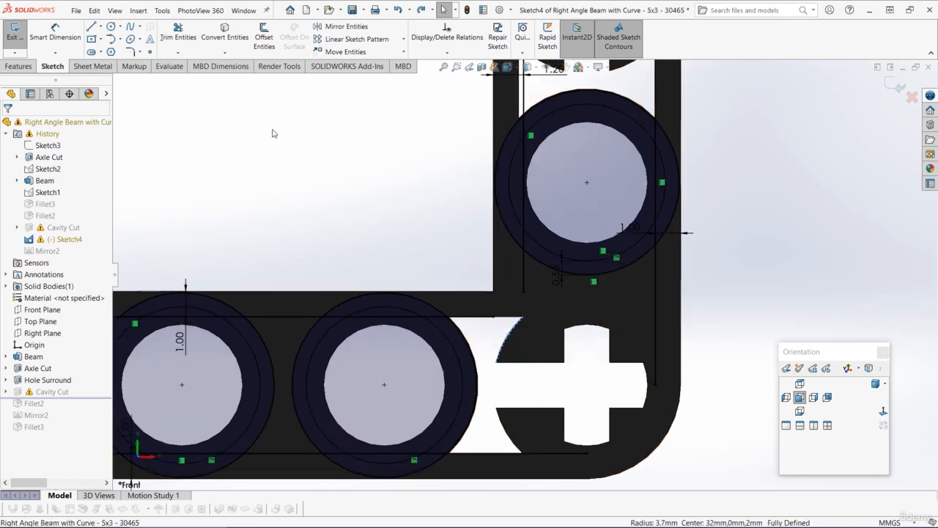
pyautogui.click(226, 38)
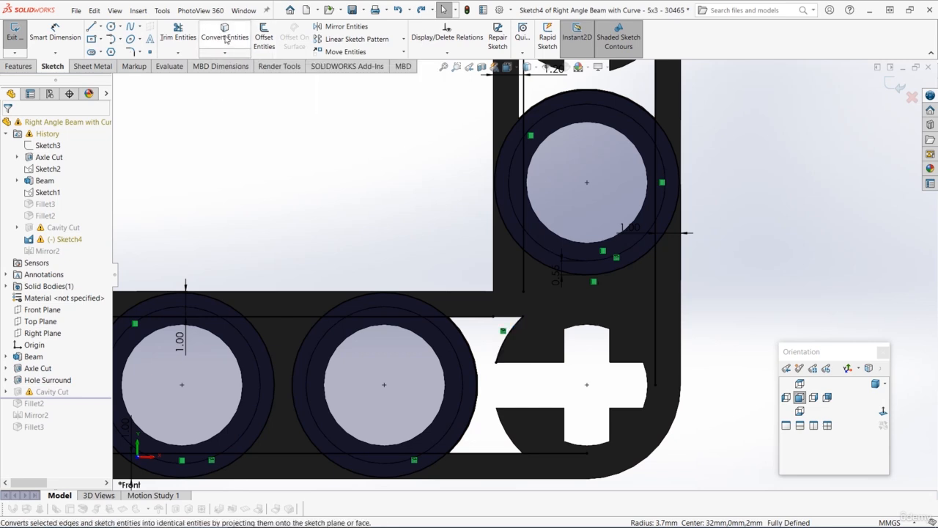
# Extend the converted arc's end to the vertical arm's outer offset line and pull the inner offset line's lower end down toward the arc
pyautogui.click(640, 307)
pyautogui.moveTo(653, 301); pyautogui.dragTo(656, 321)
pyautogui.moveTo(525, 295); pyautogui.dragTo(525, 318)
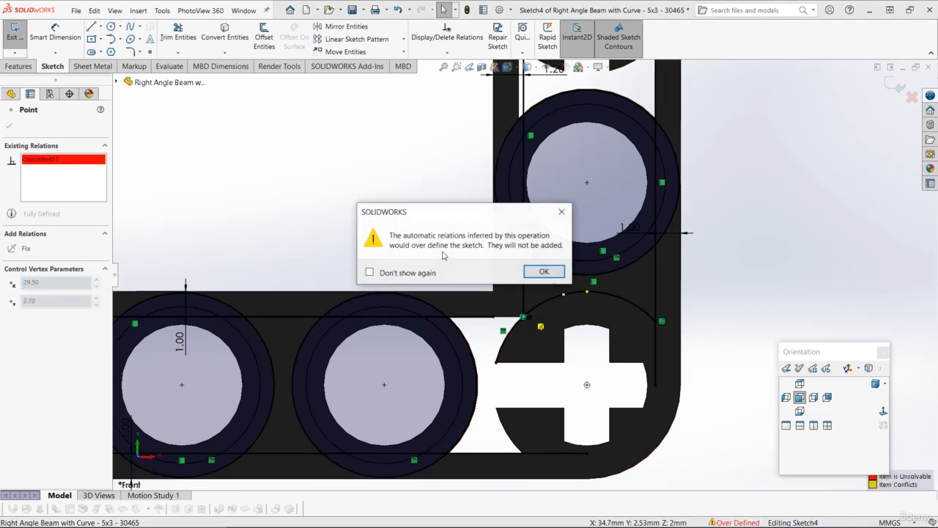
pyautogui.click(543, 272)
pyautogui.click(470, 266)
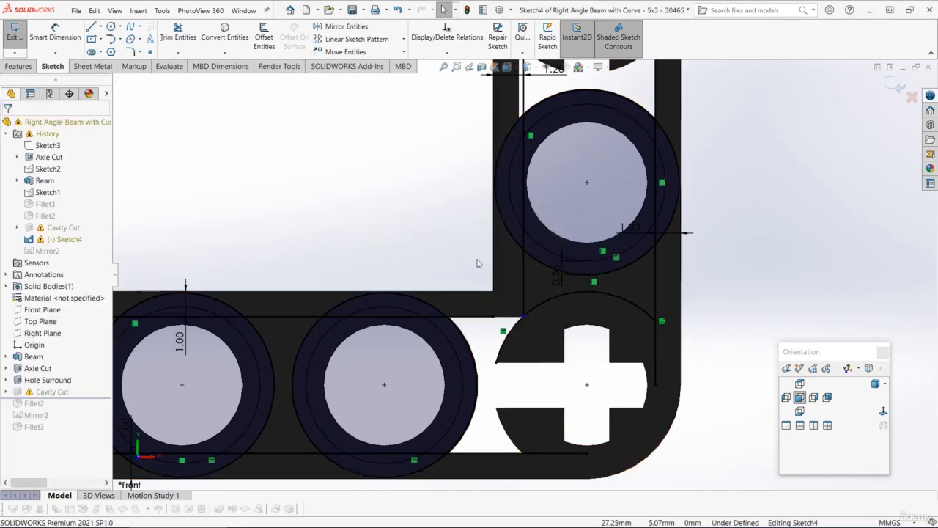
# Attach the lower end of the vertical arm's inner offset line to the converted arc
pyautogui.scroll(-11, 551, 305)
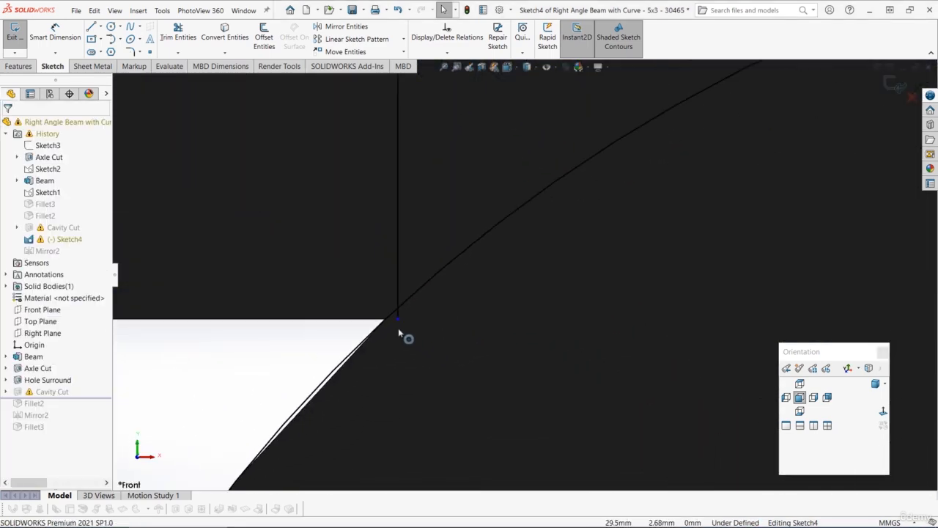
pyautogui.moveTo(399, 325)
pyautogui.mouseDown()
pyautogui.moveTo(397, 291)
pyautogui.moveTo(398, 313)
pyautogui.mouseUp()
pyautogui.click(312, 354)
# Exit the cavity sketch, rebuild anyway and continue past the Cavity Cut rebuild error
pyautogui.scroll(4, 533, 279)
pyautogui.scroll(1, 534, 281)
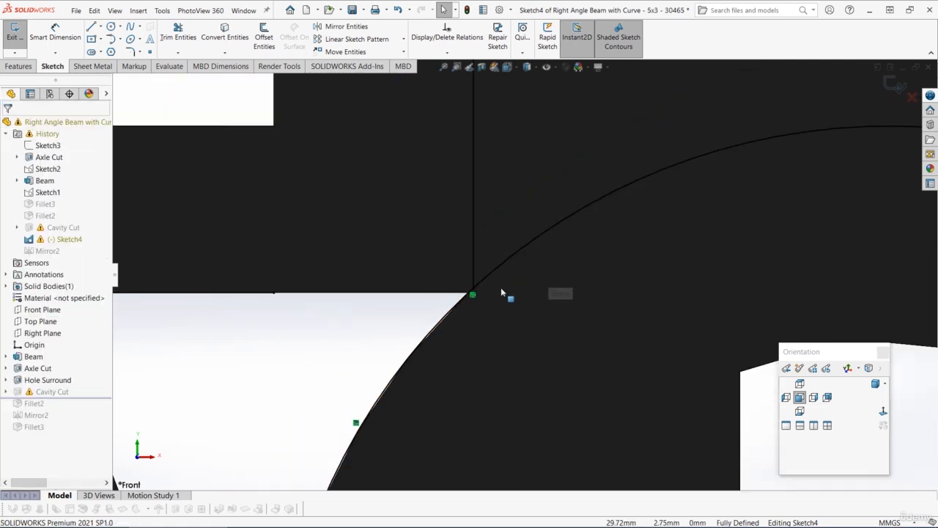
pyautogui.scroll(5, 547, 273)
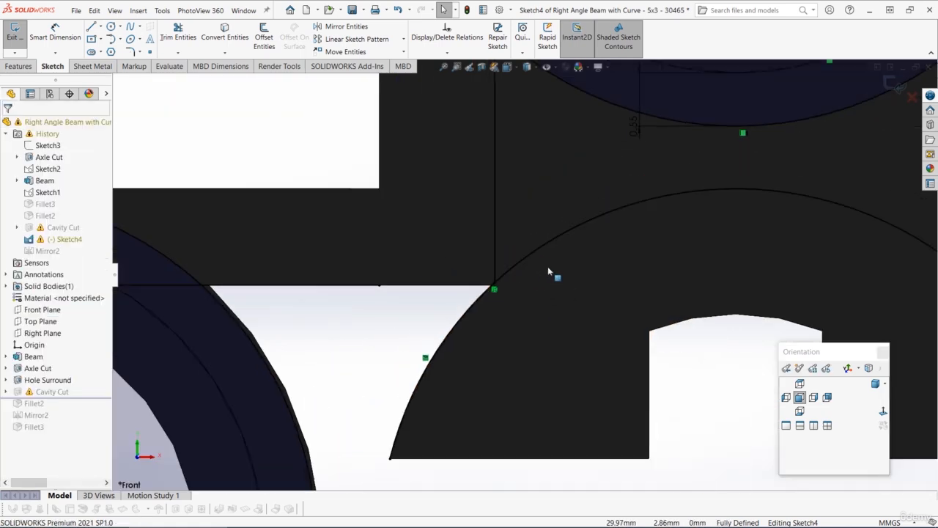
pyautogui.scroll(6, 566, 233)
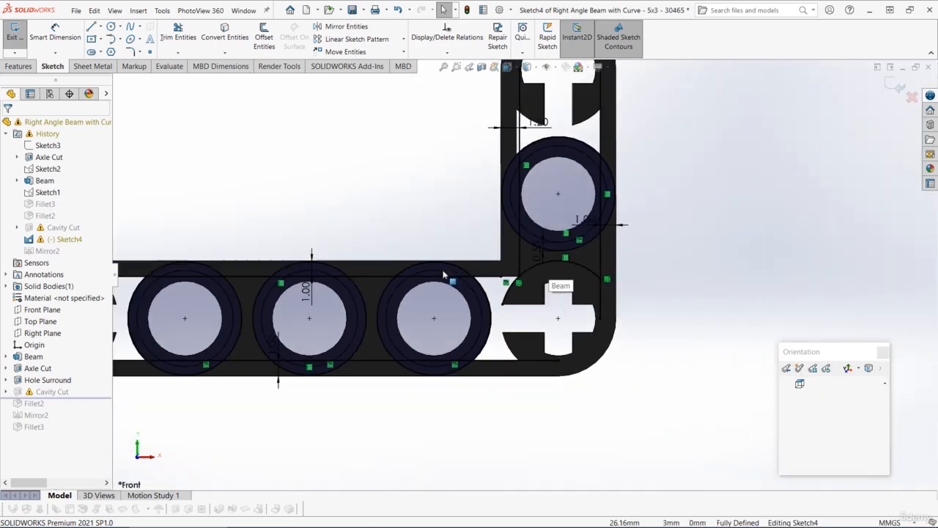
pyautogui.scroll(-1, 507, 216)
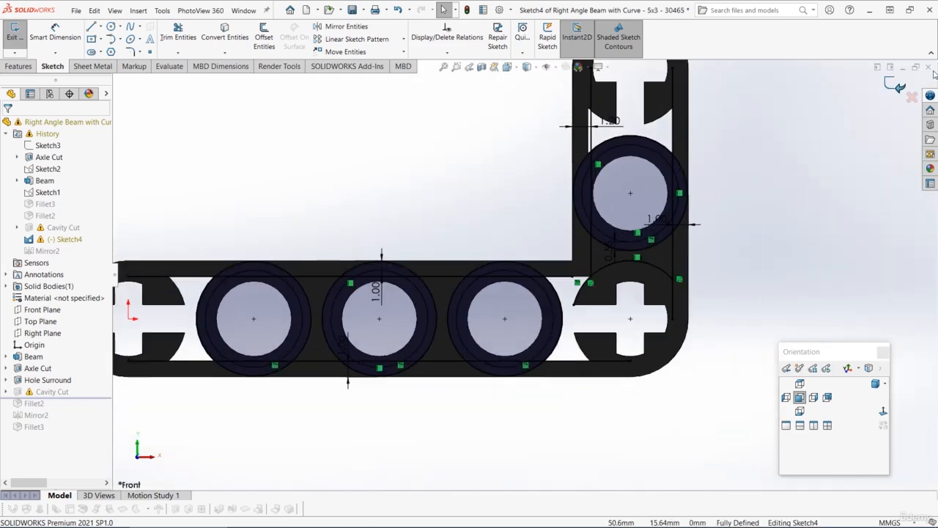
pyautogui.click(895, 83)
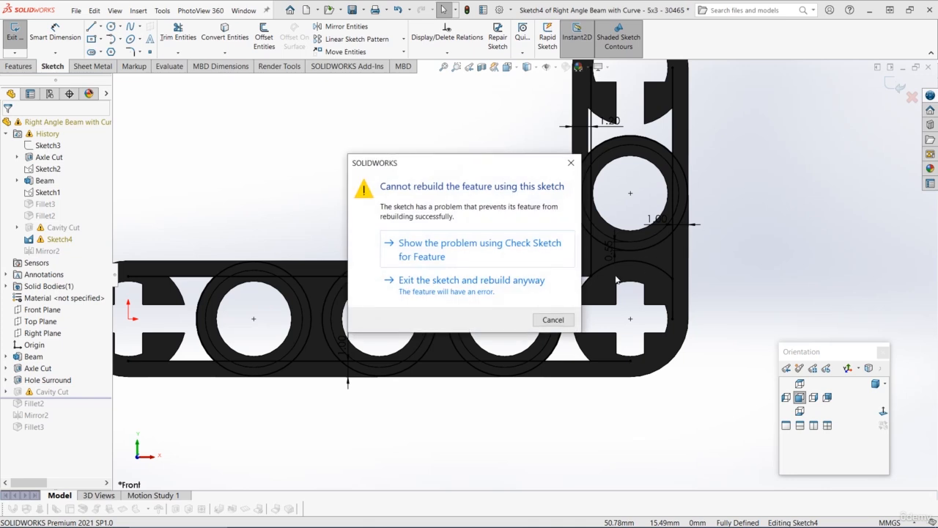
pyautogui.click(462, 285)
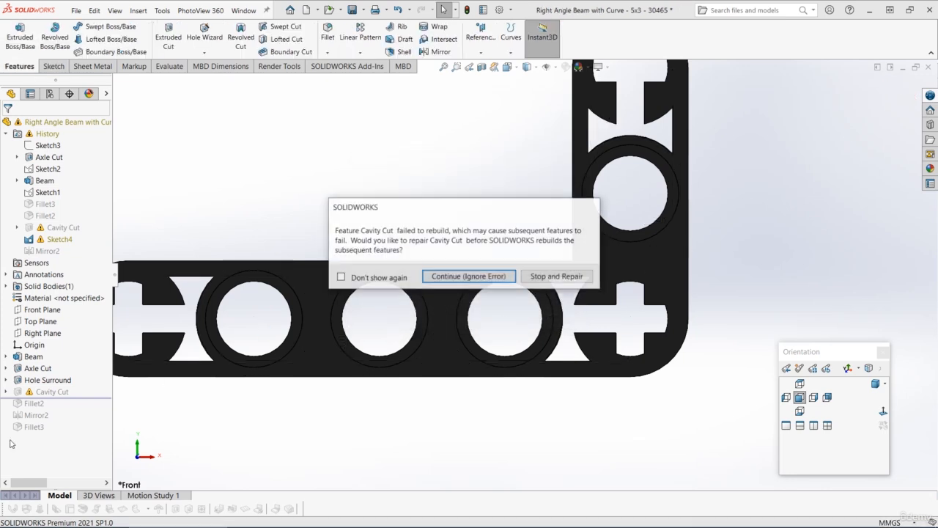
pyautogui.click(440, 276)
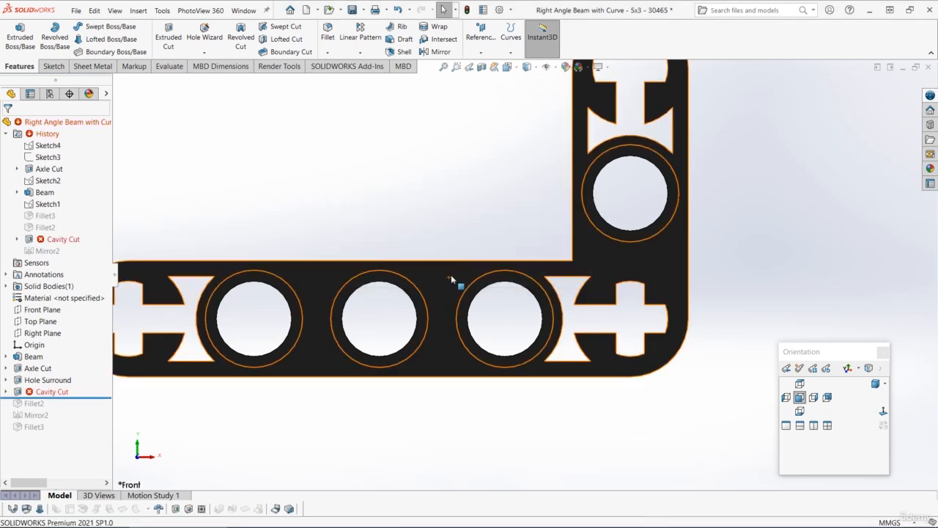
# Repair the Cavity Cut by selecting the two regions between the horizontal arm's round holes and the region above the corner cross as contours
pyautogui.click(50, 392)
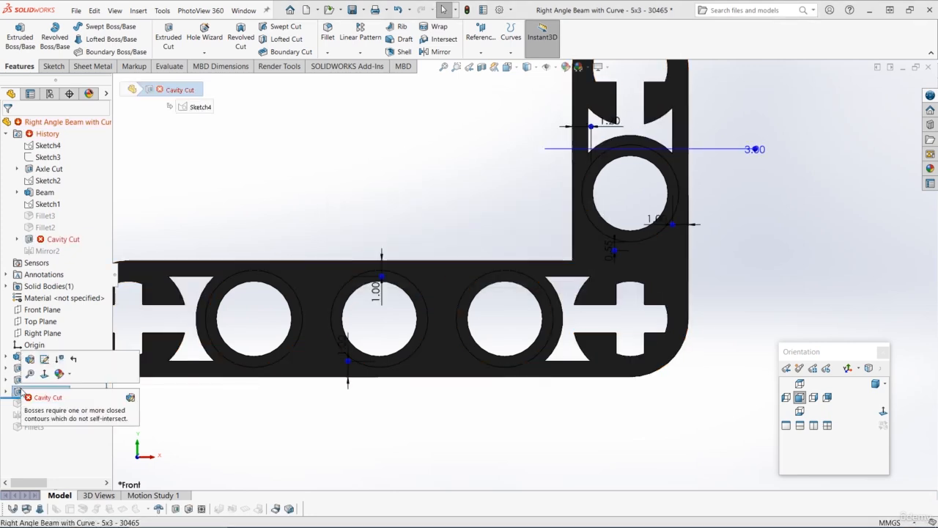
pyautogui.click(30, 359)
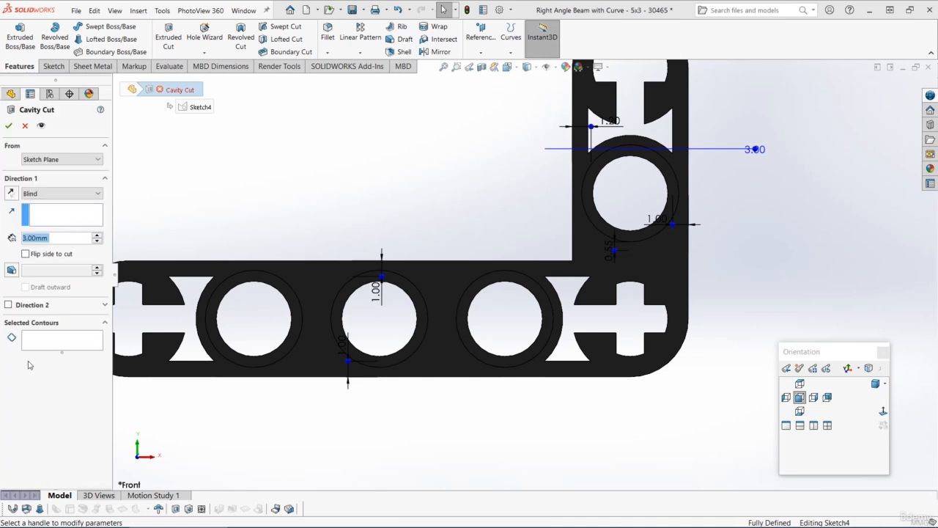
pyautogui.click(59, 346)
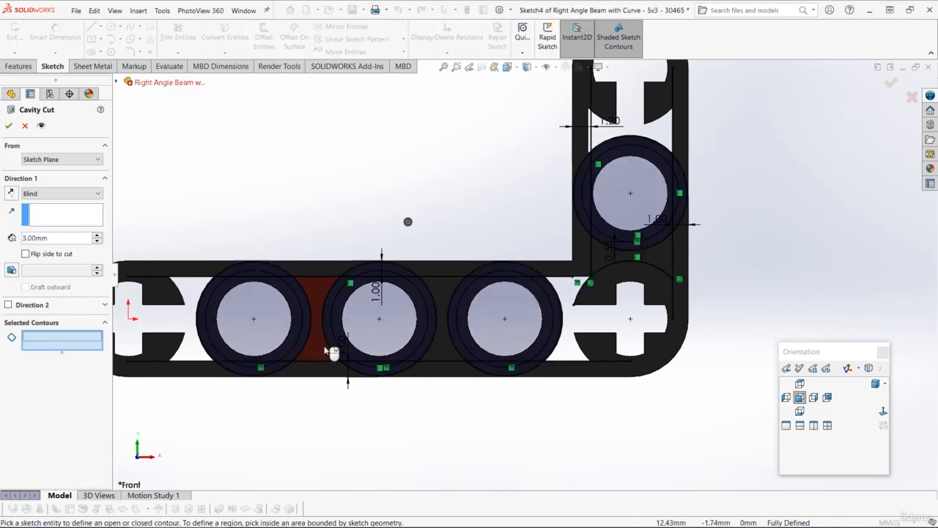
pyautogui.scroll(-2, 331, 352)
pyautogui.click(353, 256)
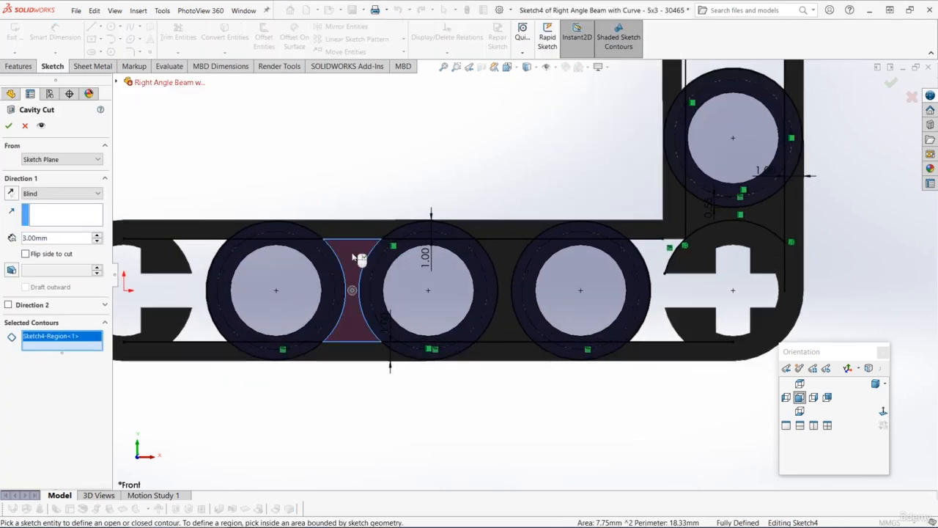
pyautogui.click(513, 258)
pyautogui.scroll(-3, 797, 199)
pyautogui.click(717, 235)
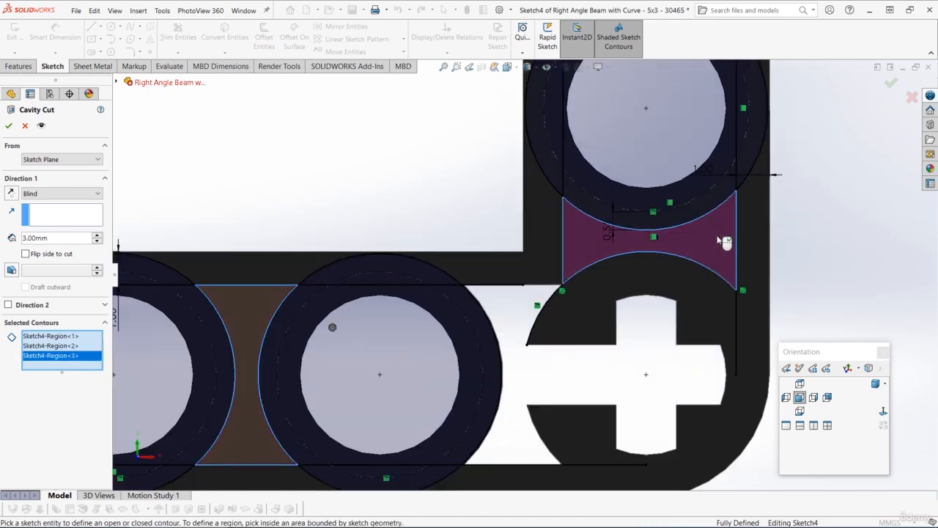
pyautogui.scroll(1, 677, 257)
pyautogui.scroll(2, 528, 271)
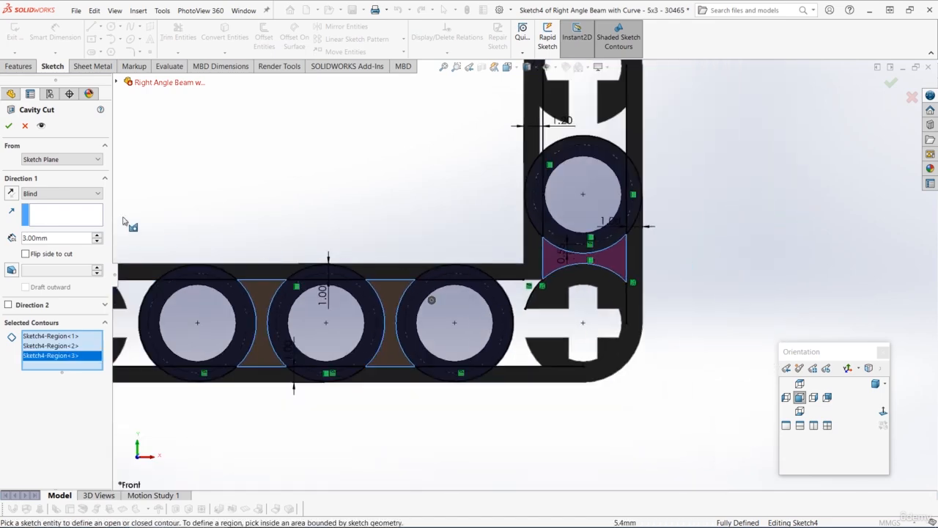
pyautogui.click(8, 126)
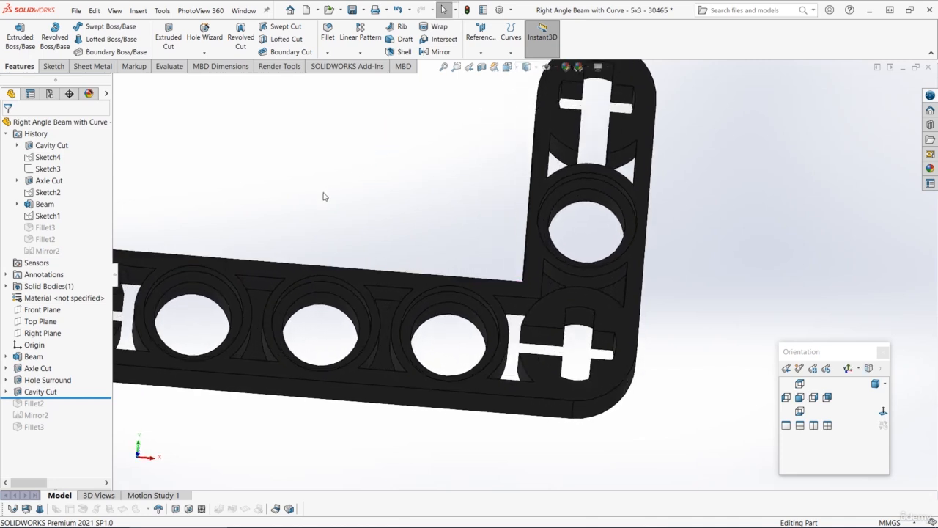
# Roll the model forward to include Fillet2, open that fillet for editing and clear all its missing edges
pyautogui.press('f')
pyautogui.moveTo(41, 397); pyautogui.dragTo(67, 408)
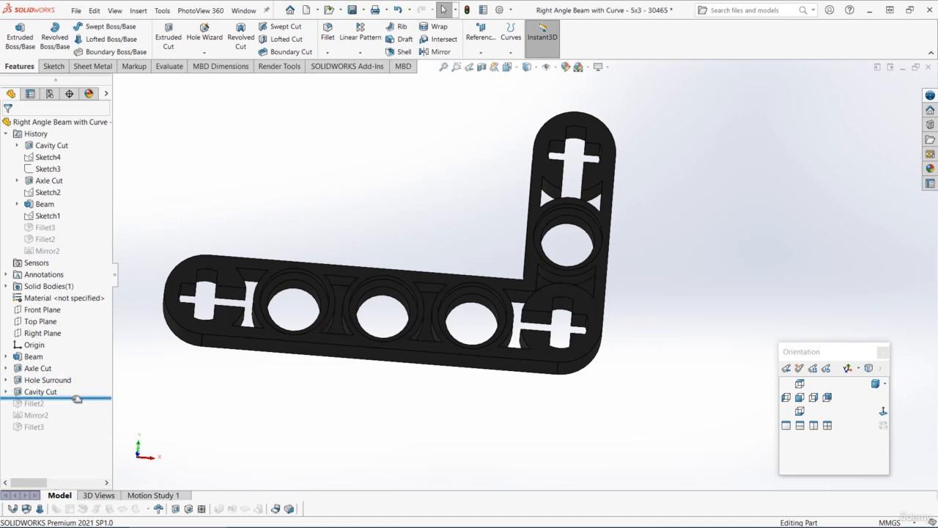
pyautogui.click(46, 404)
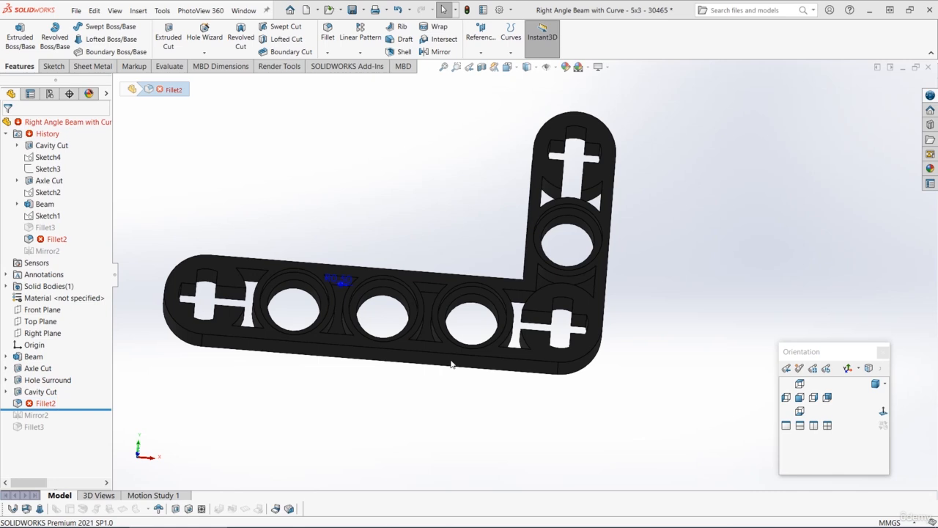
pyautogui.click(35, 378)
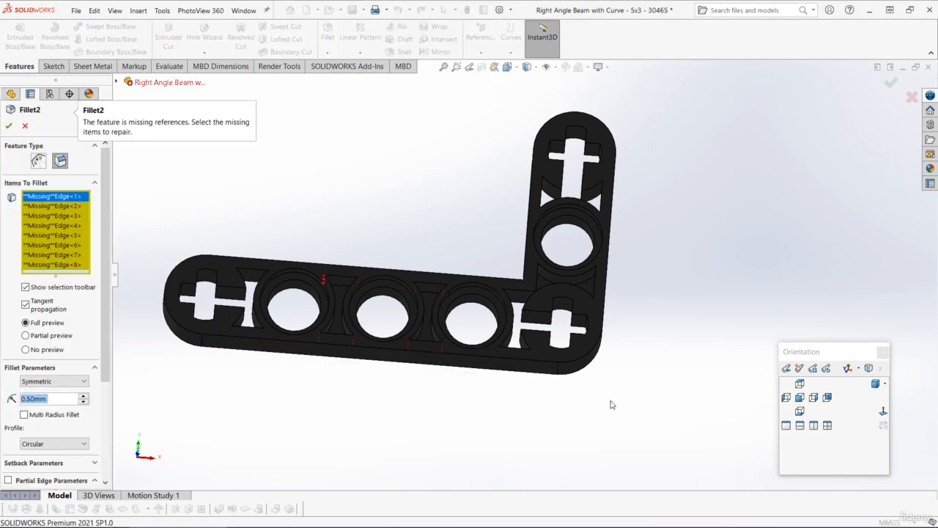
pyautogui.scroll(-2, 433, 341)
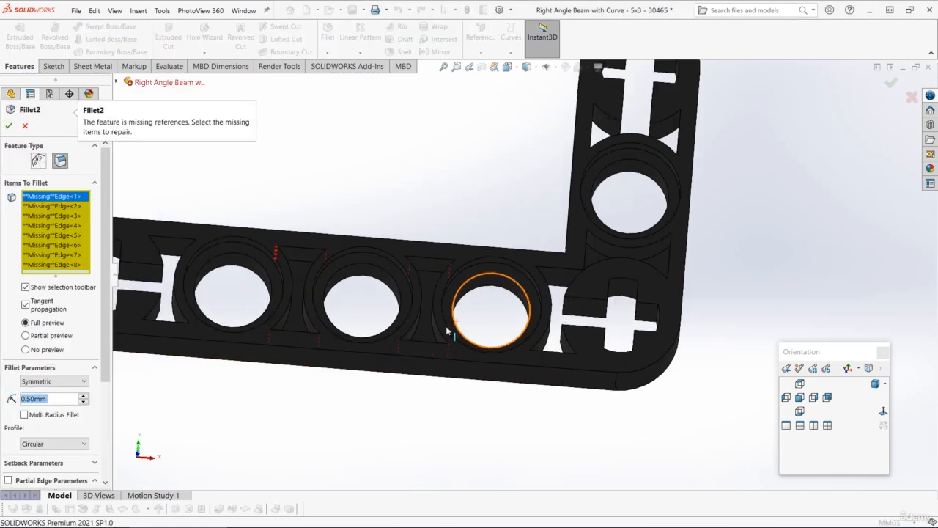
pyautogui.rightClick(66, 227)
pyautogui.click(103, 247)
# Apply the 0.5 mm fillet to the four depth-wise corner edges of each of the three cavity pockets
pyautogui.click(318, 338)
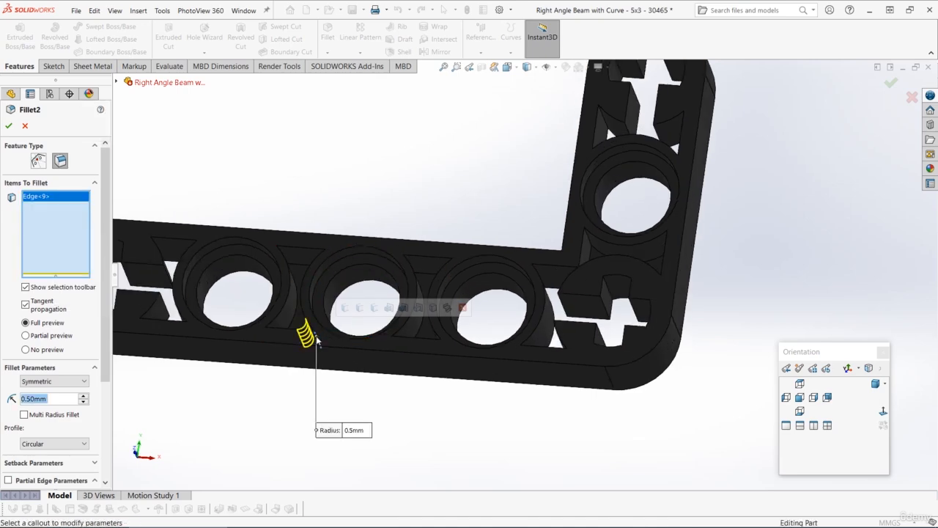
pyautogui.click(344, 311)
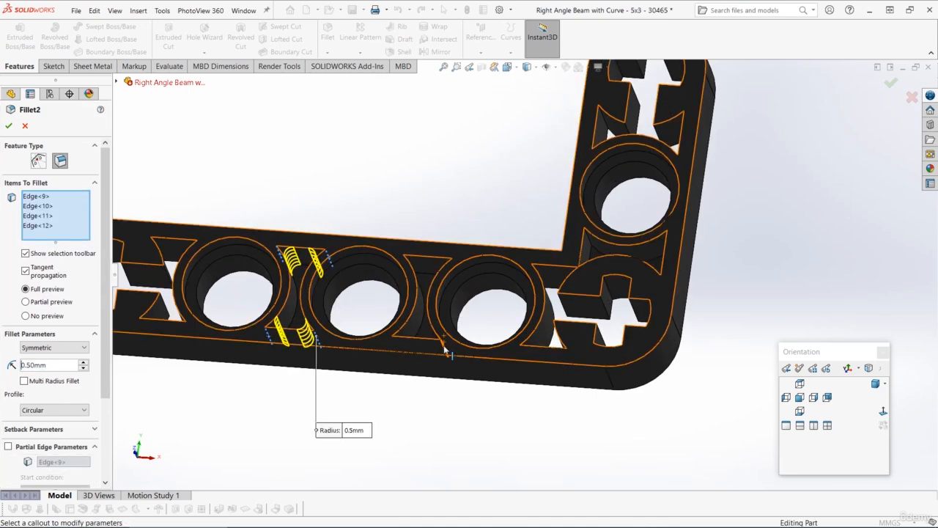
pyautogui.click(471, 321)
pyautogui.click(473, 317)
pyautogui.scroll(-3, 668, 282)
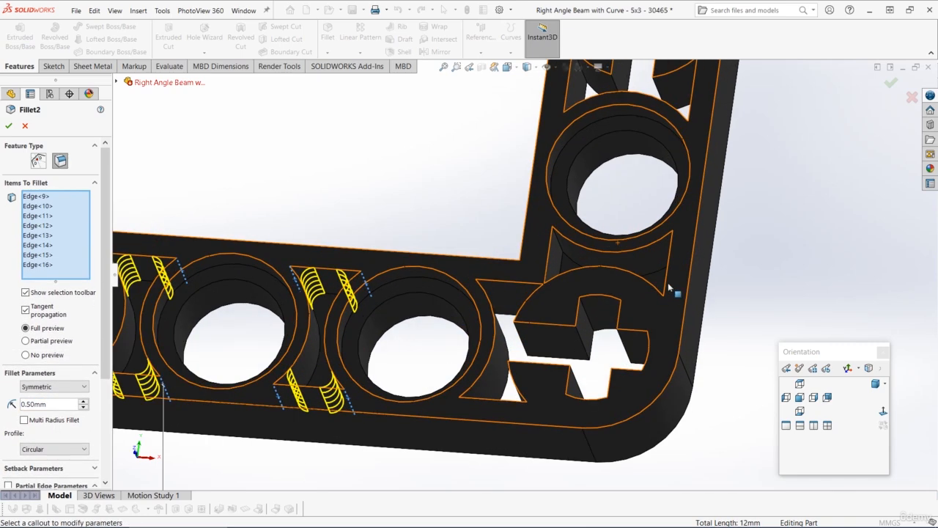
pyautogui.click(673, 311)
pyautogui.click(693, 278)
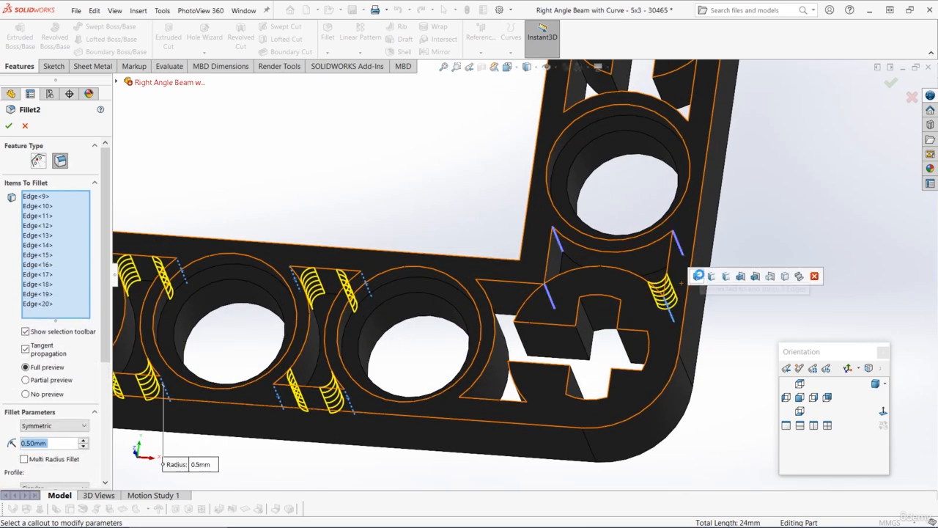
pyautogui.click(9, 129)
# Start a new sketch on the Front Plane in the front view
pyautogui.scroll(1, 440, 231)
pyautogui.moveTo(440, 231); pyautogui.dragTo(513, 272, button='middle')
pyautogui.scroll(-1, 615, 295)
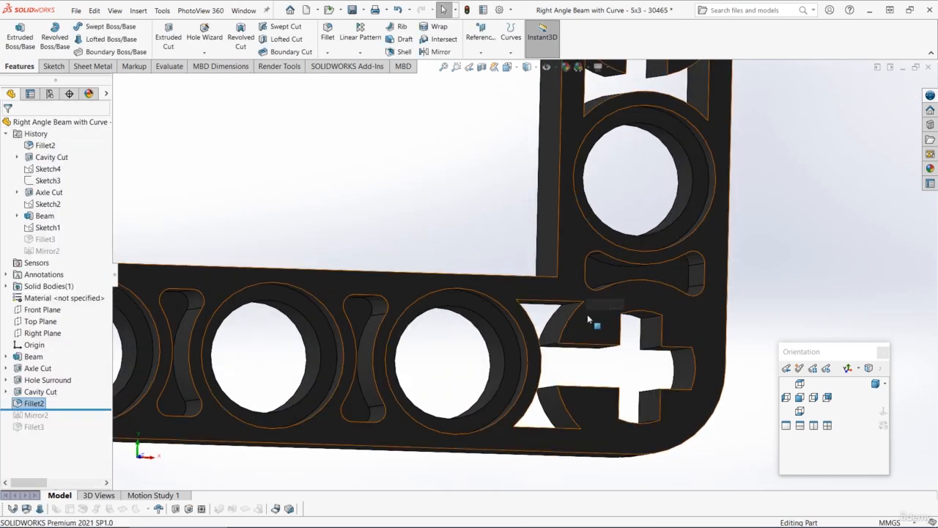
pyautogui.scroll(5, 590, 308)
pyautogui.moveTo(541, 279); pyautogui.dragTo(495, 225, button='middle')
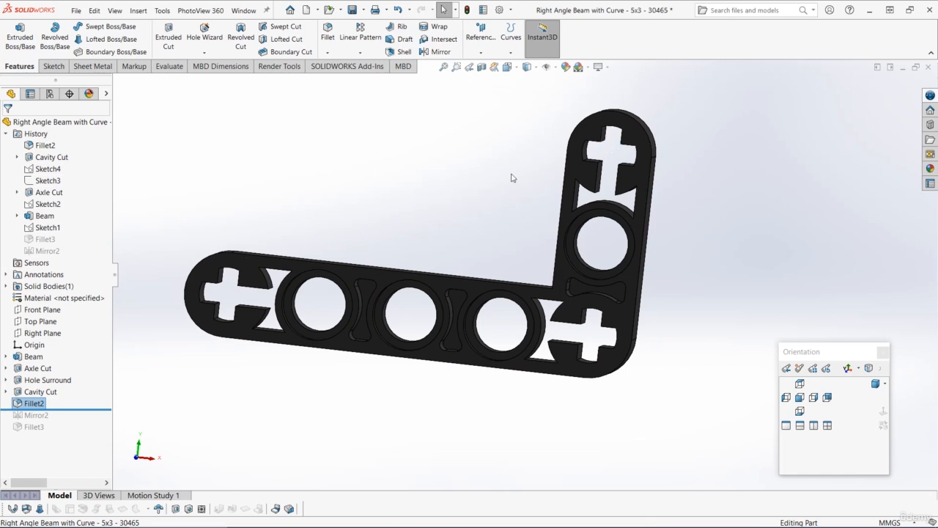
pyautogui.hotkey('ctrl', '1')
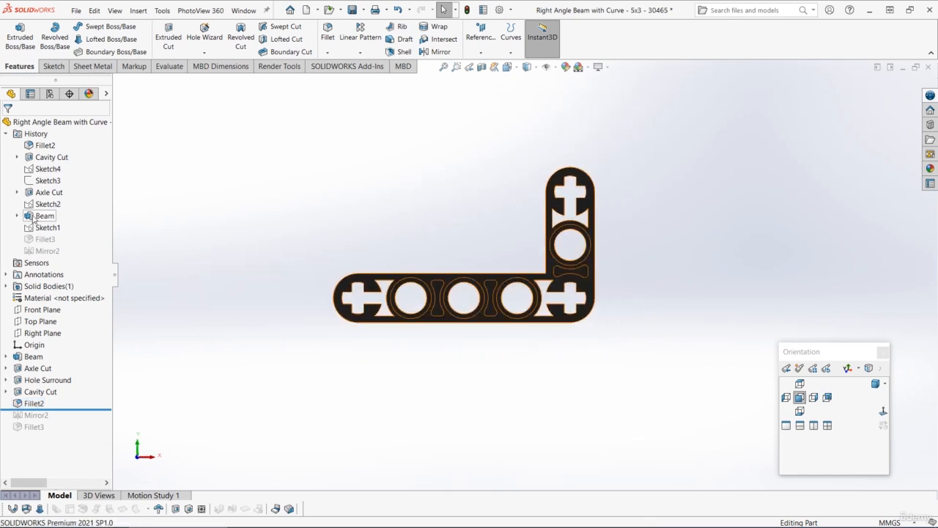
pyautogui.click(47, 310)
pyautogui.click(52, 299)
pyautogui.scroll(-2, 433, 283)
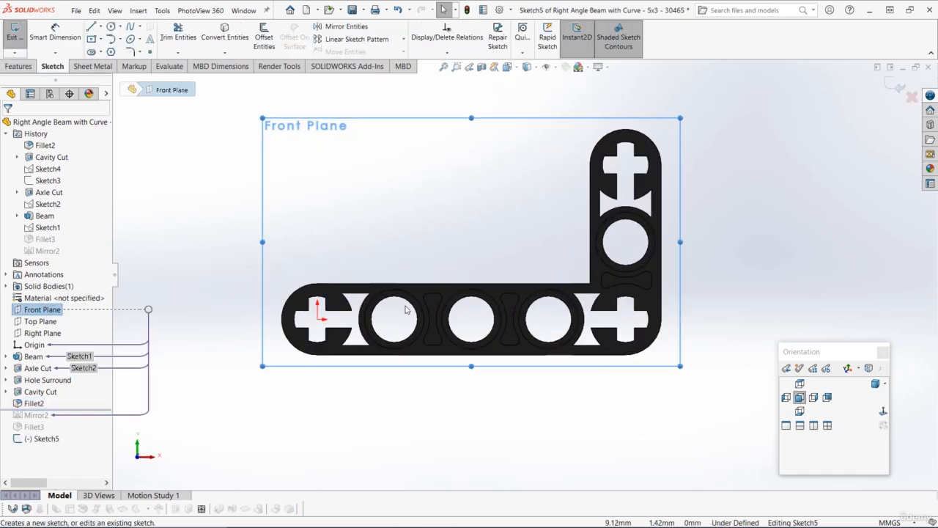
pyautogui.click(438, 223)
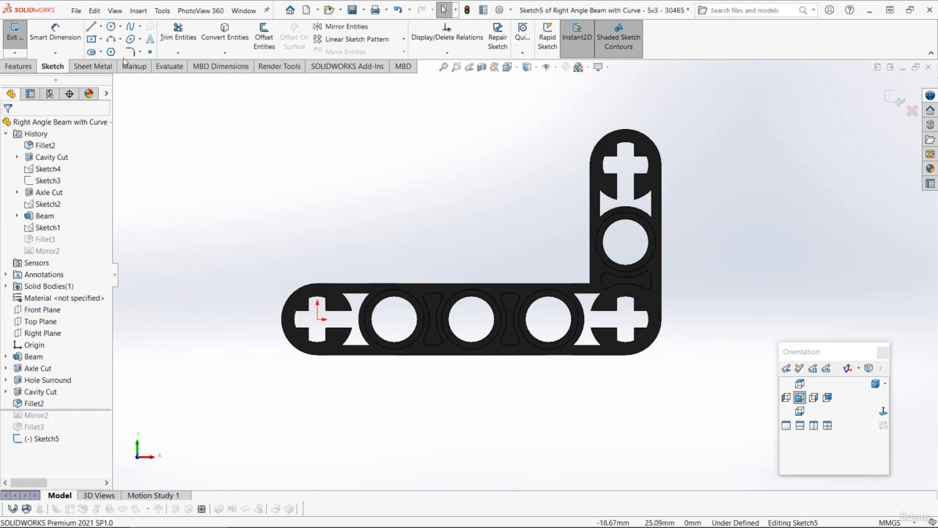
# Draw a two-point spline from the horizontal arm's outer end to the top of the vertical arm's rounded end
pyautogui.click(130, 27)
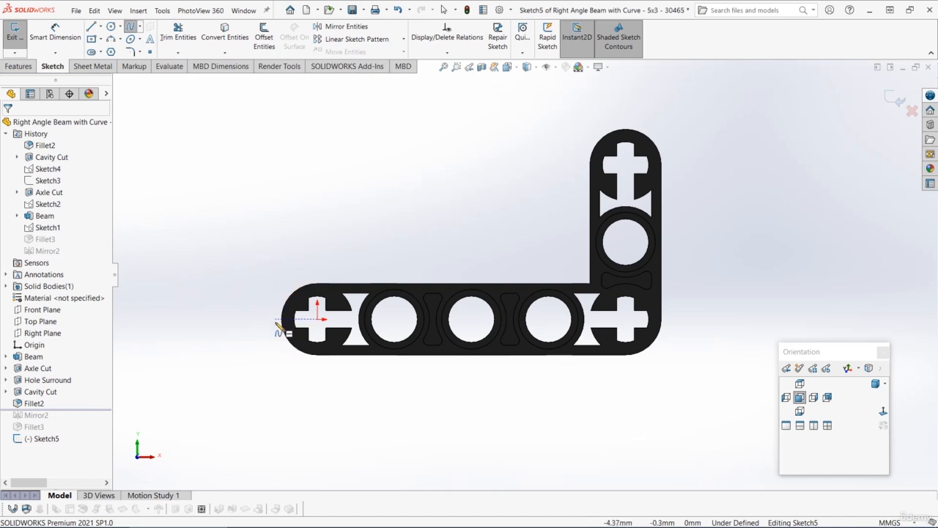
pyautogui.click(281, 319)
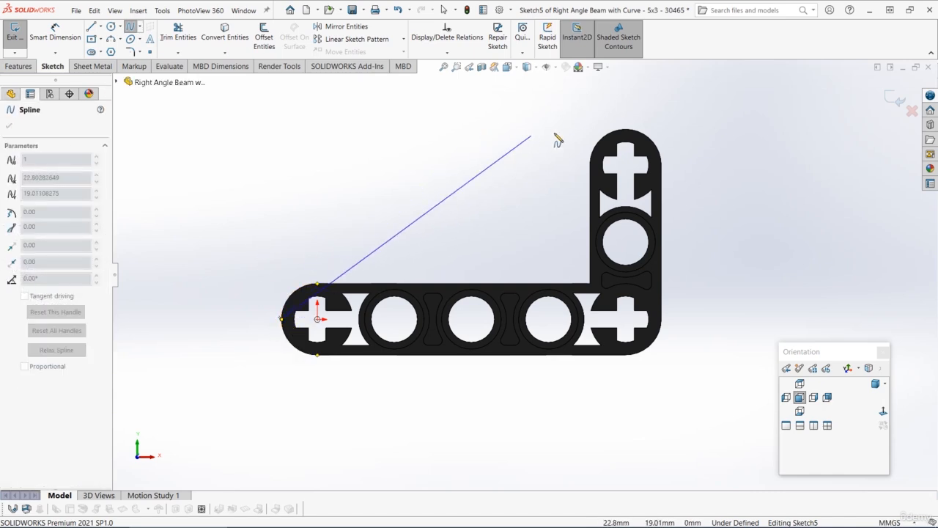
pyautogui.click(625, 130)
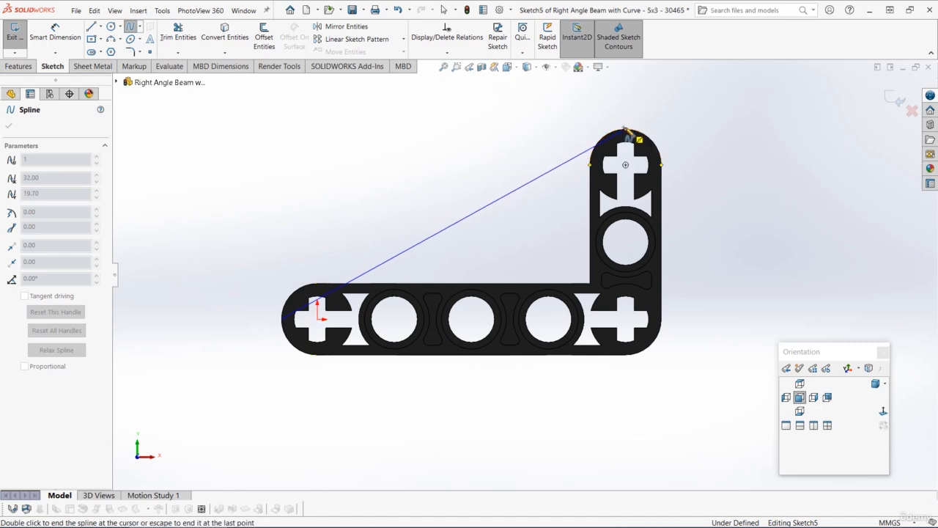
pyautogui.press('Escape')
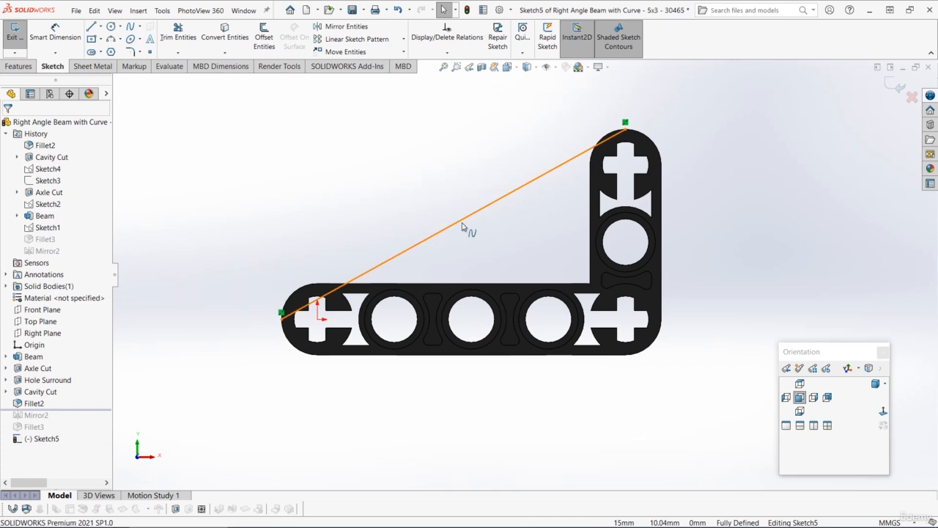
# Bow the spline outward with its end handles, vertical at the horizontal arm's end and horizontal at the vertical arm's top
pyautogui.click(463, 221)
pyautogui.moveTo(419, 244); pyautogui.dragTo(282, 236)
pyautogui.hotkey('ctrl', 'z')
pyautogui.click(413, 246)
pyautogui.moveTo(445, 173); pyautogui.dragTo(471, 135)
pyautogui.click(472, 227)
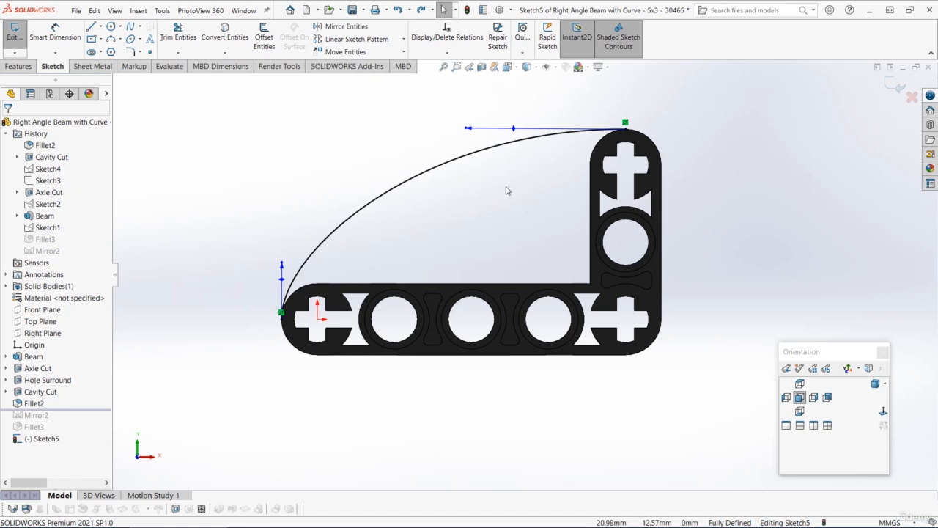
# Draw a horizontal centerline outward from the spline's end at the top of the vertical arm's rounded end
pyautogui.click(484, 156)
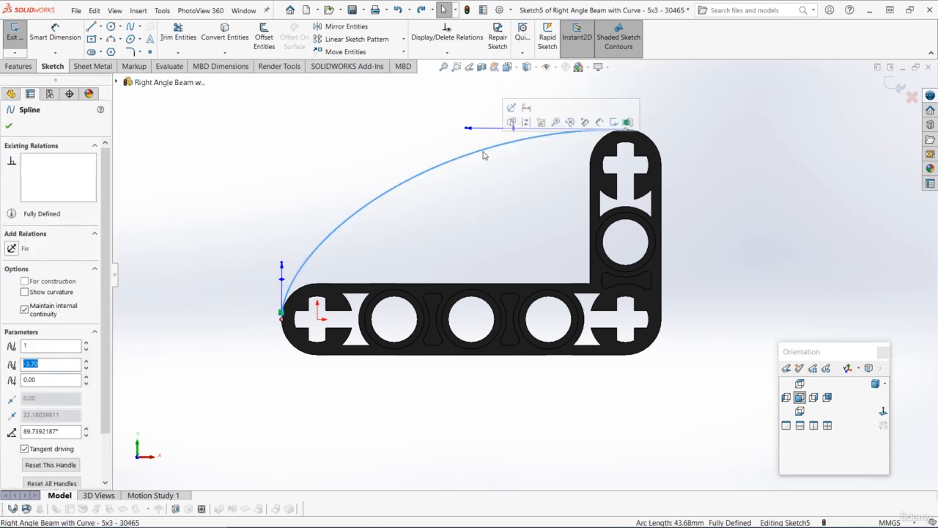
pyautogui.click(699, 226)
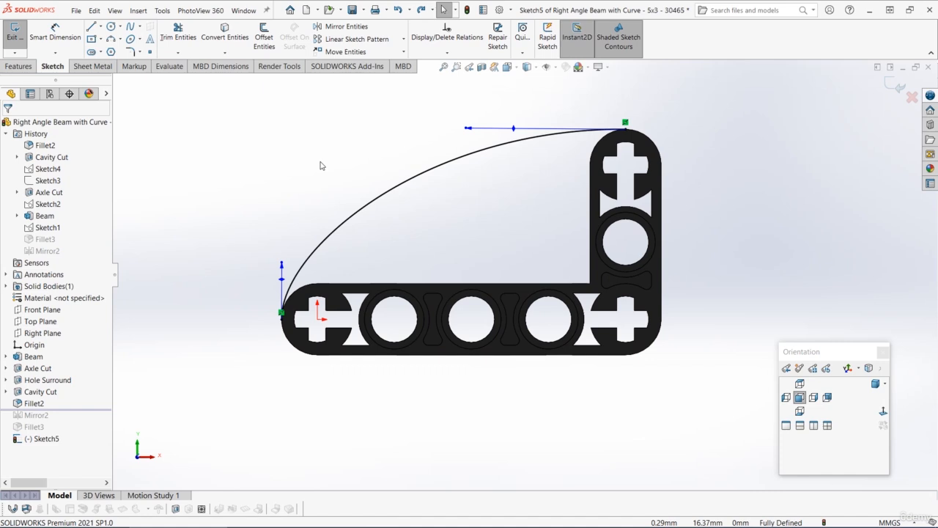
pyautogui.click(101, 27)
pyautogui.click(119, 48)
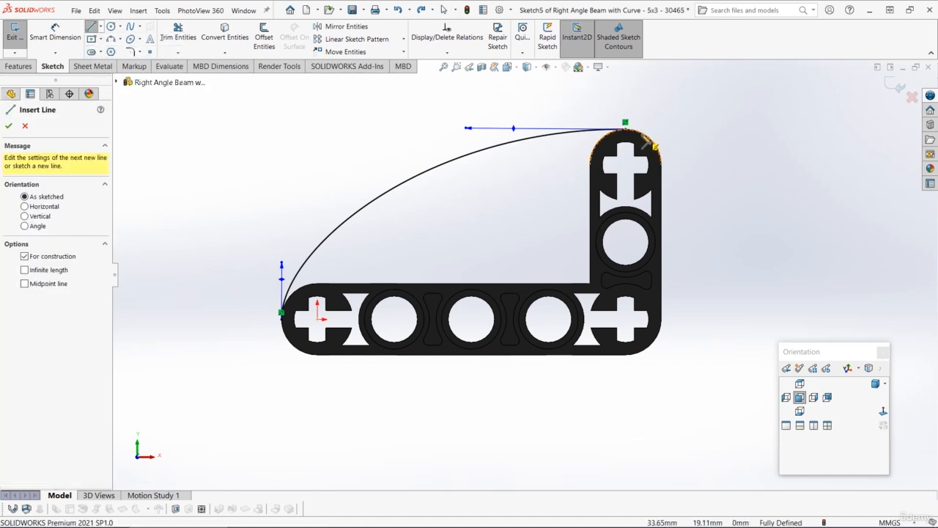
pyautogui.click(627, 130)
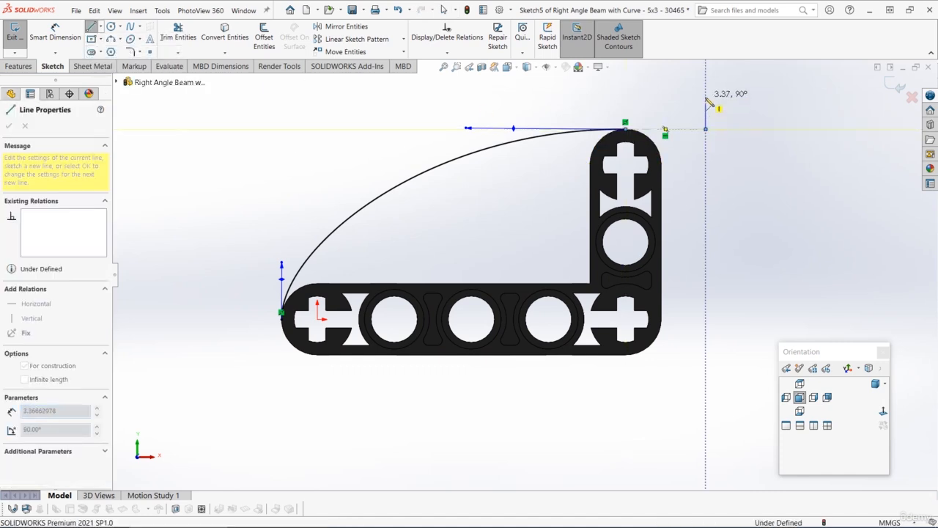
pyautogui.click(705, 128)
pyautogui.press('Escape')
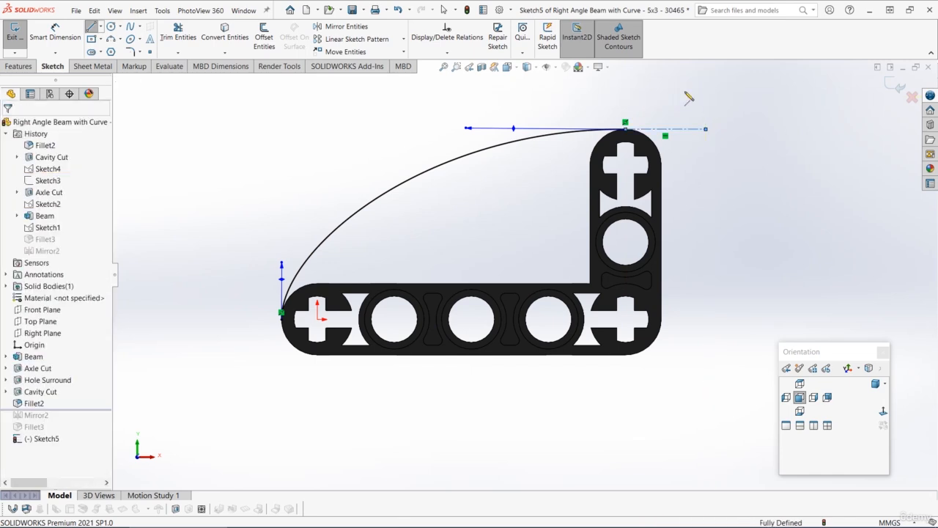
# Draw a vertical centerline about 7 mm long downward from the horizontal arm's outer rounded end
pyautogui.click(101, 28)
pyautogui.click(117, 47)
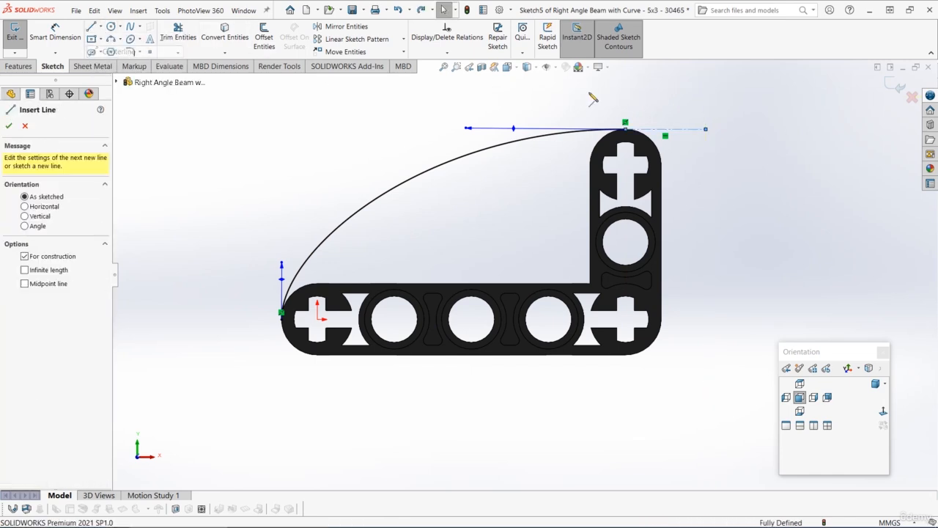
pyautogui.click(282, 323)
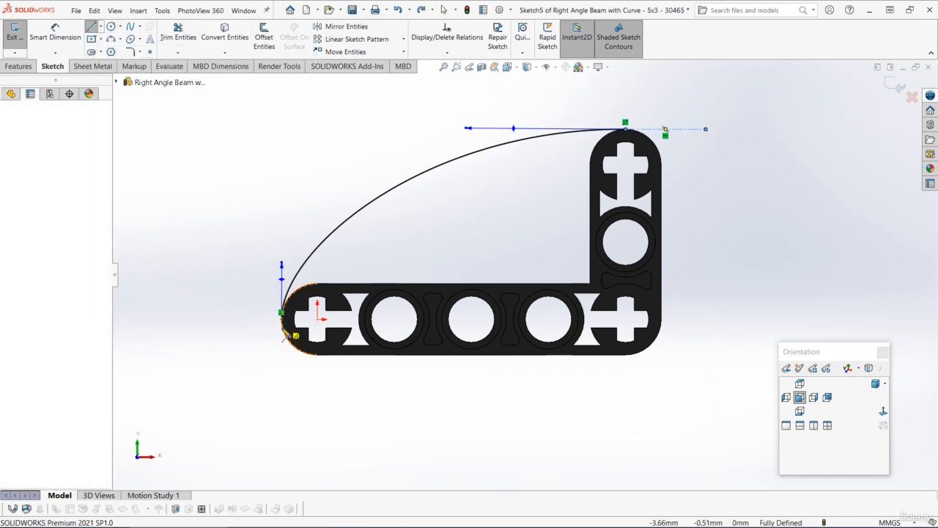
pyautogui.click(282, 382)
pyautogui.press('Escape')
# Join the vertical centerline's upper endpoint to the spline's endpoint on the horizontal arm's outer end
pyautogui.scroll(6, 243, 333)
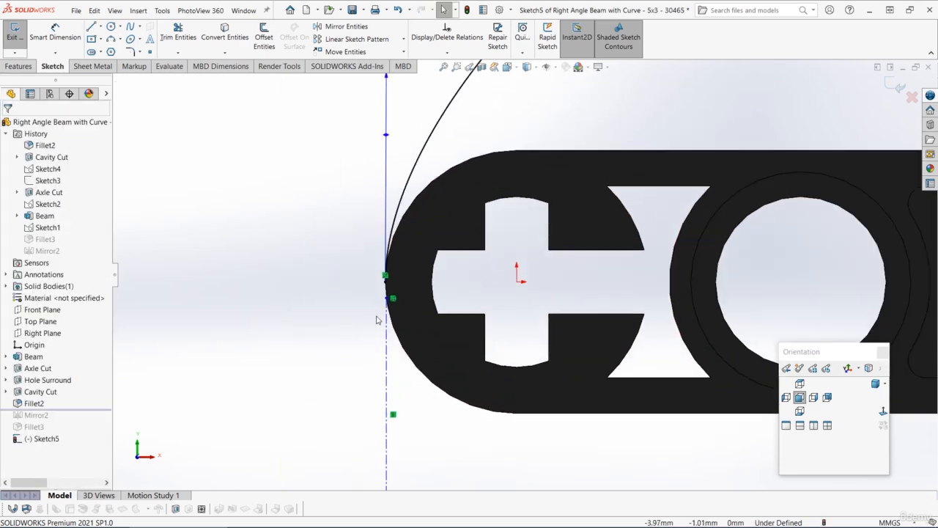
pyautogui.click(386, 279)
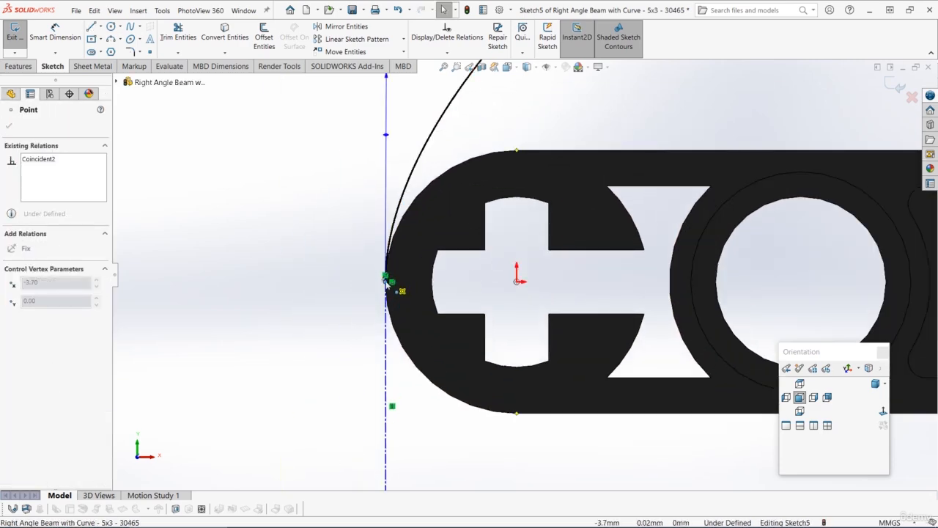
pyautogui.press('Escape')
pyautogui.scroll(-5, 469, 236)
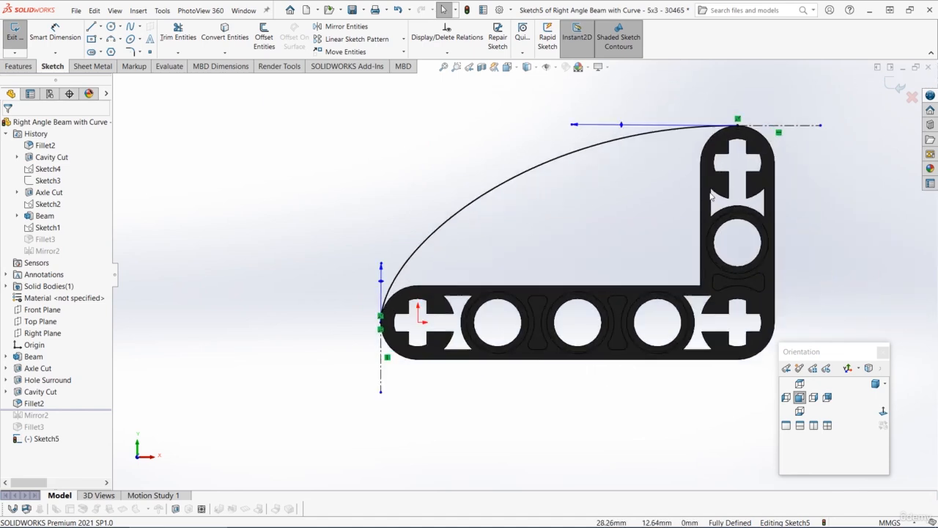
# Make the spline tangent to the horizontal centerline at the top of the vertical arm
pyautogui.scroll(-2, 763, 205)
pyautogui.scroll(1, 764, 207)
pyautogui.scroll(1, 663, 210)
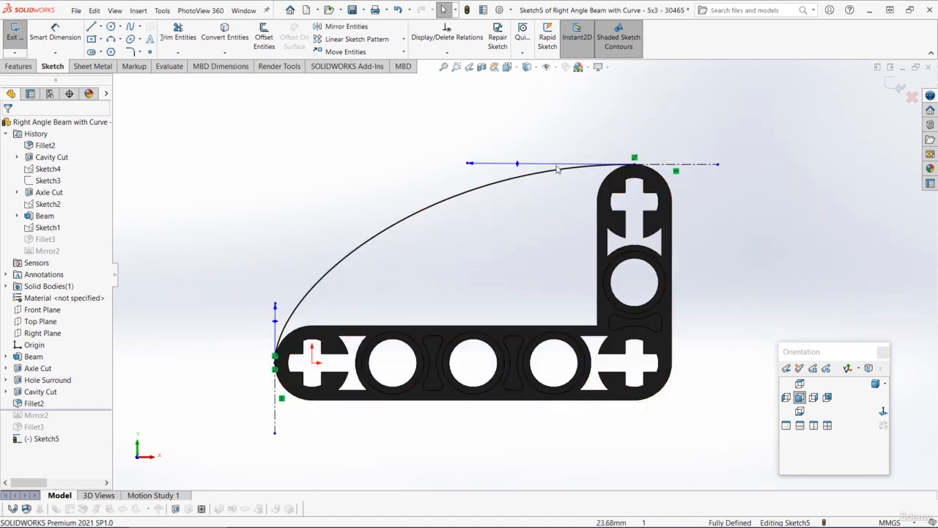
pyautogui.click(527, 175)
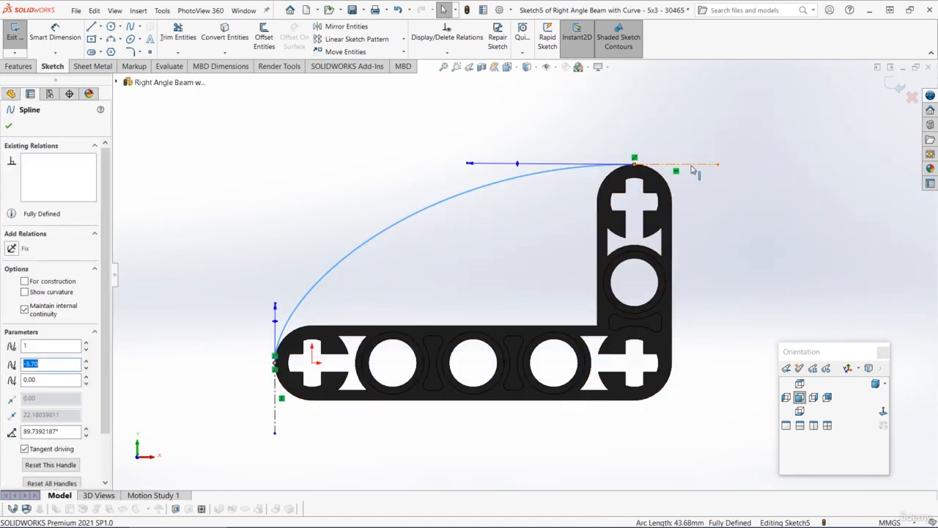
pyautogui.keyDown('ctrl'); pyautogui.click(691, 165); pyautogui.keyUp('ctrl')
pyautogui.click(732, 124)
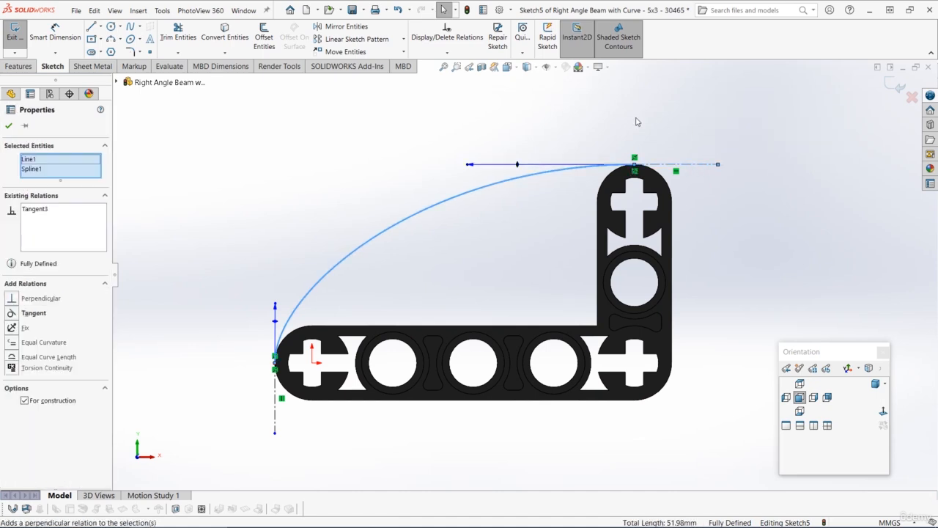
pyautogui.click(631, 116)
# Make the spline tangent to the vertical centerline at the horizontal arm's outer end
pyautogui.click(276, 424)
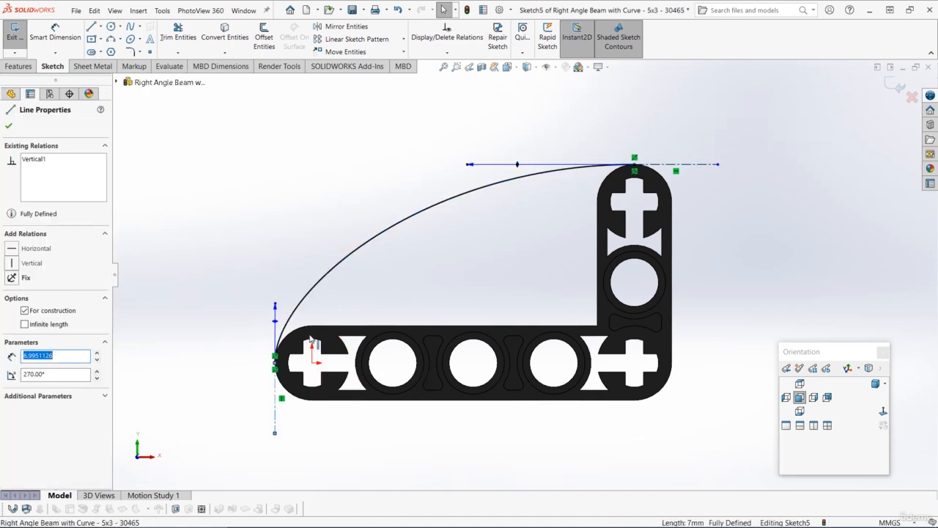
pyautogui.keyDown('ctrl'); pyautogui.click(303, 302); pyautogui.keyUp('ctrl')
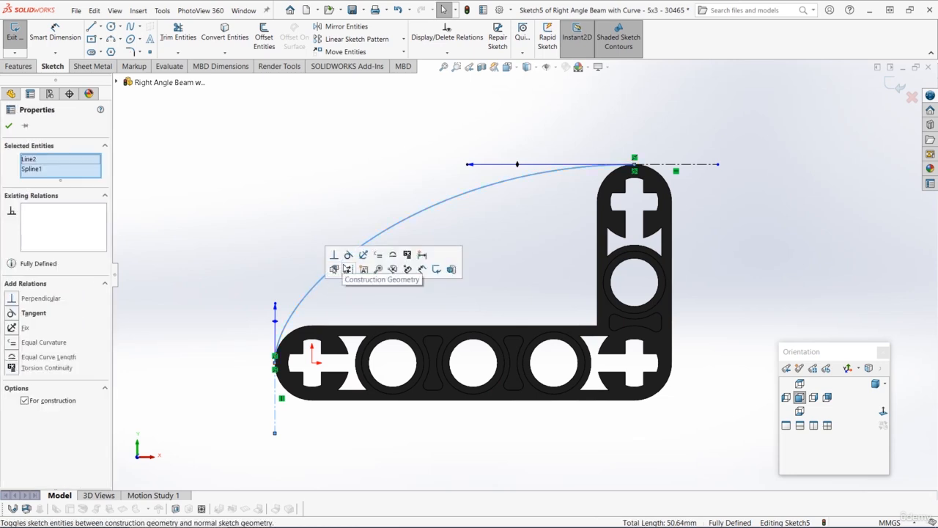
pyautogui.click(348, 258)
pyautogui.click(383, 280)
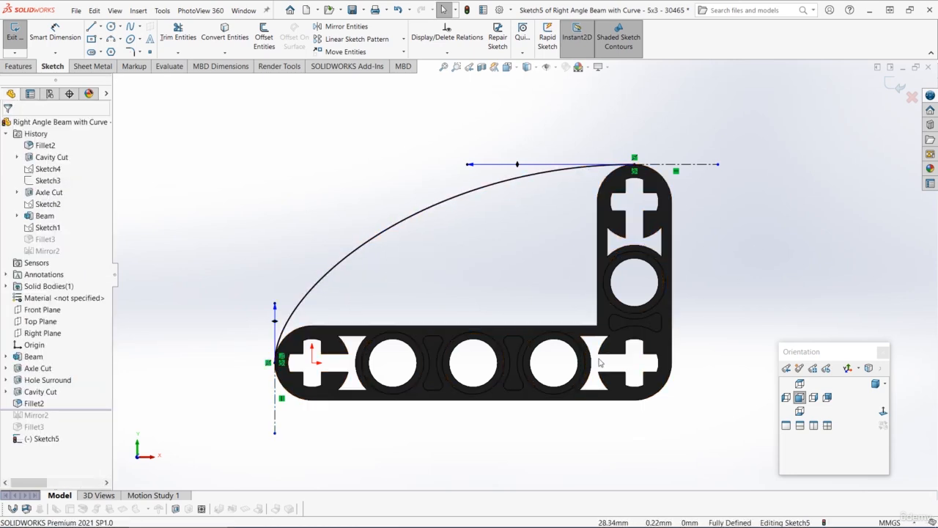
# Offset the spline 3.7 mm toward the inside of the beam, keeping the original spline as normal, non-construction geometry
pyautogui.click(427, 214)
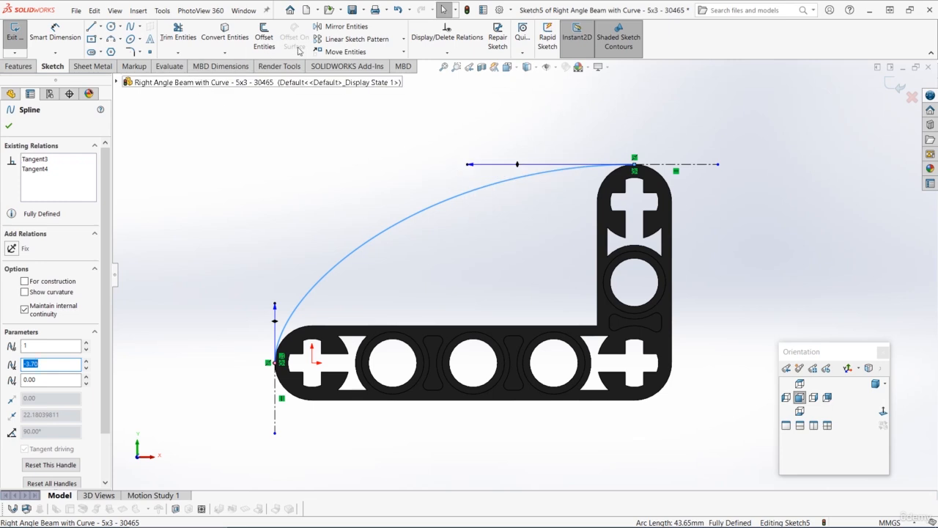
pyautogui.click(266, 36)
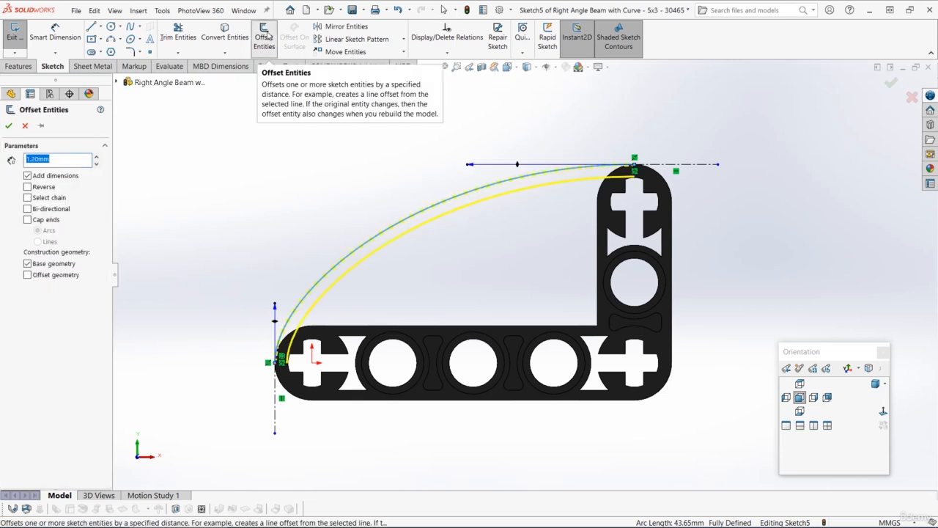
pyautogui.press('Return')
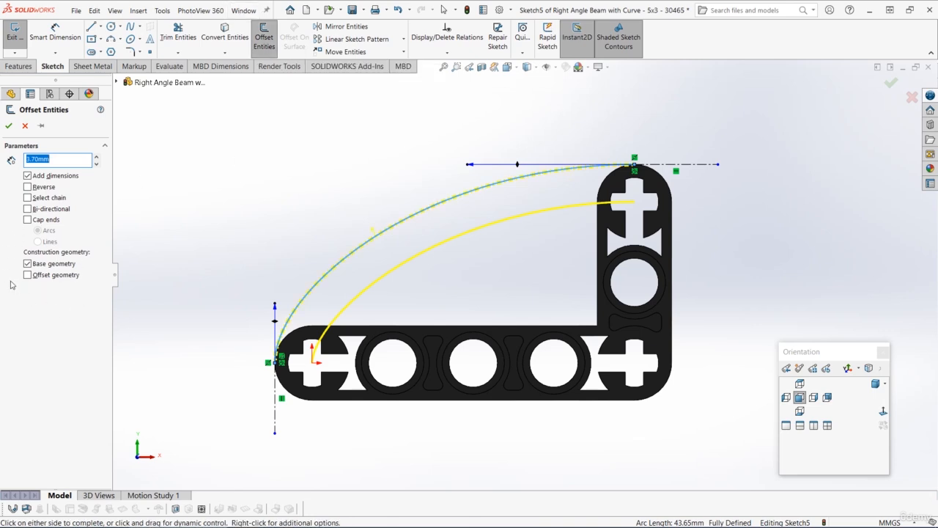
pyautogui.click(10, 126)
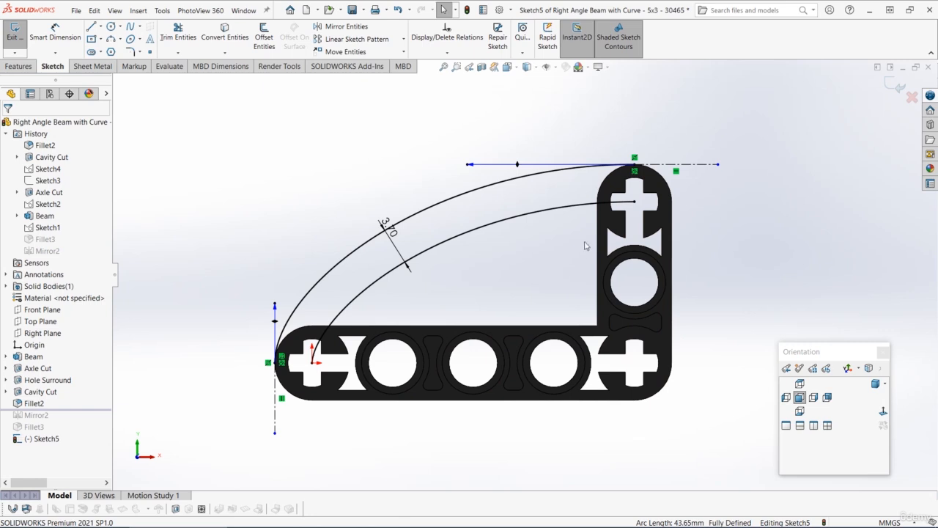
# Convert both arms' rounded end arcs, the vertical arm's inner side edge and the horizontal arm's upper edge into sketch entities
pyautogui.scroll(-4, 629, 210)
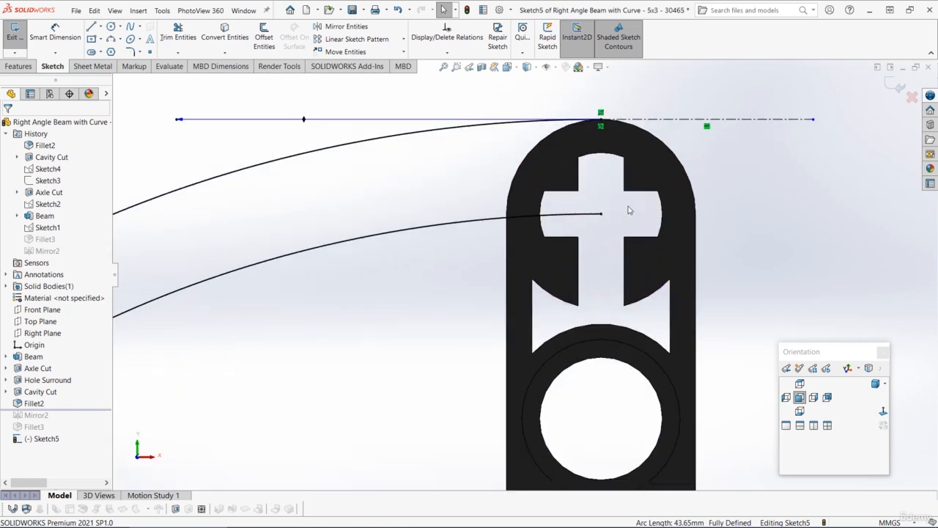
pyautogui.click(539, 157)
pyautogui.keyDown('ctrl'); pyautogui.click(509, 240); pyautogui.keyUp('ctrl')
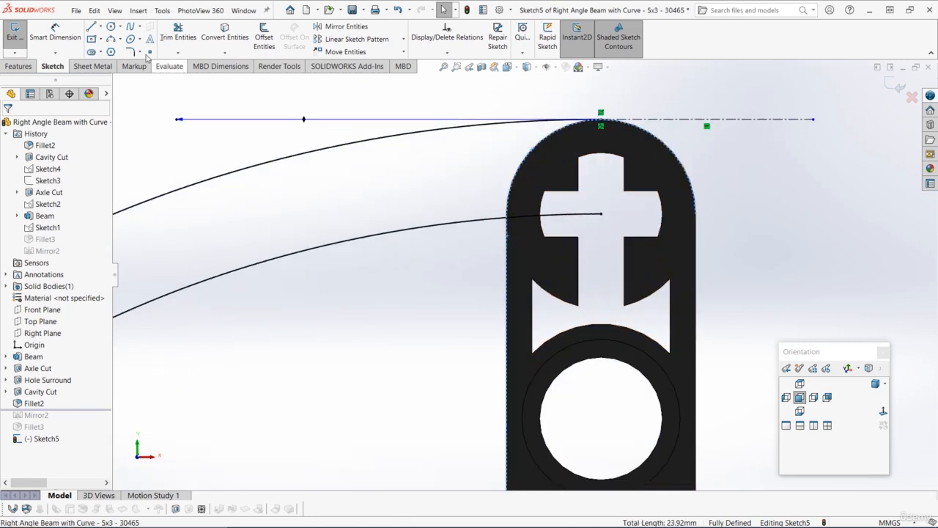
pyautogui.scroll(6, 347, 258)
pyautogui.scroll(-5, 299, 321)
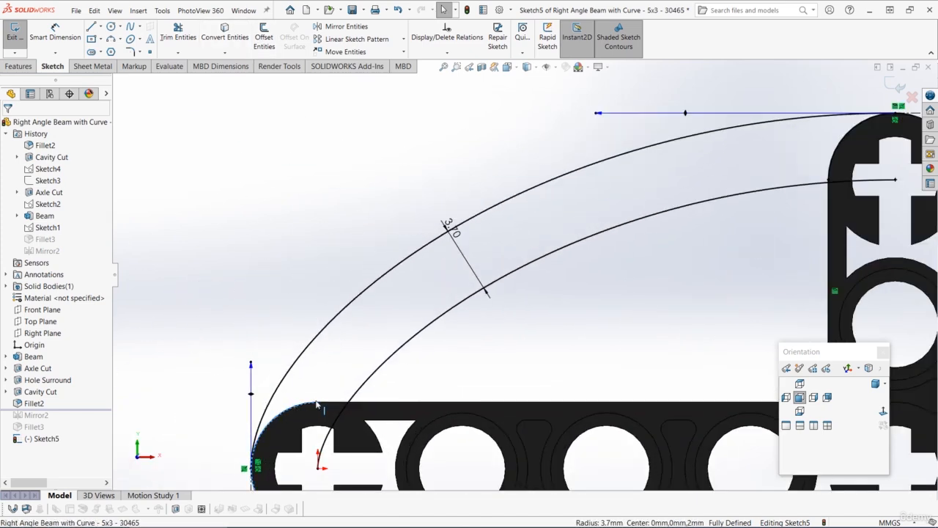
pyautogui.keyDown('ctrl'); pyautogui.click(329, 405); pyautogui.keyUp('ctrl')
pyautogui.click(224, 33)
# Start a boss extrude with the curved band between the two splines and the two arms as its selected contour
pyautogui.scroll(4, 608, 266)
pyautogui.scroll(-1, 608, 266)
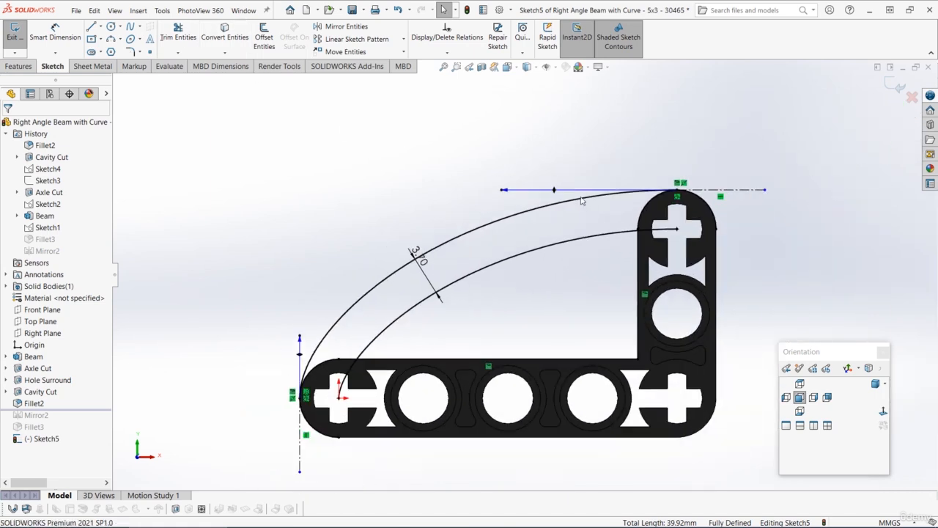
pyautogui.scroll(-1, 608, 278)
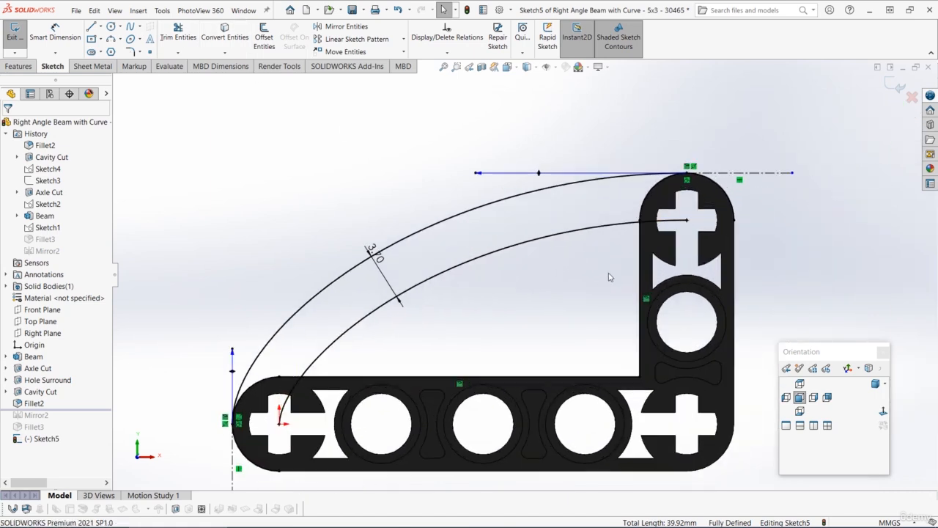
pyautogui.click(17, 66)
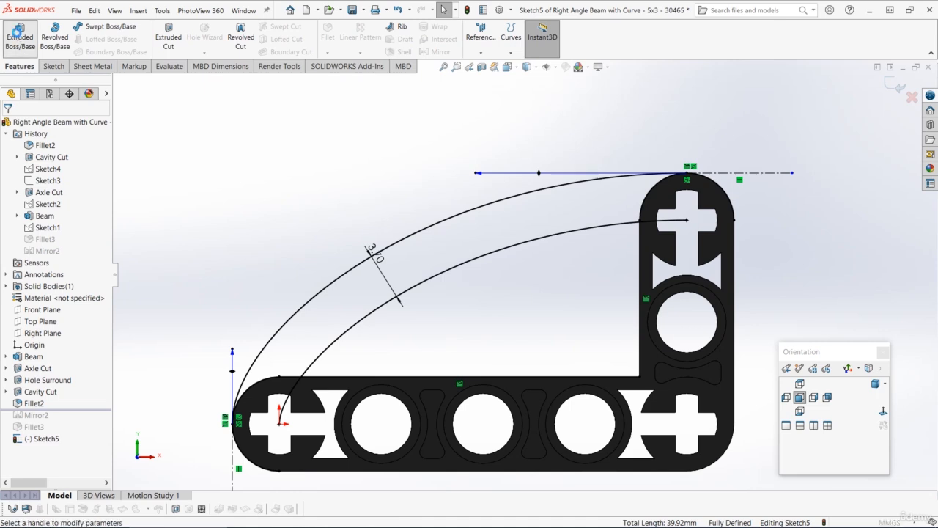
pyautogui.click(19, 33)
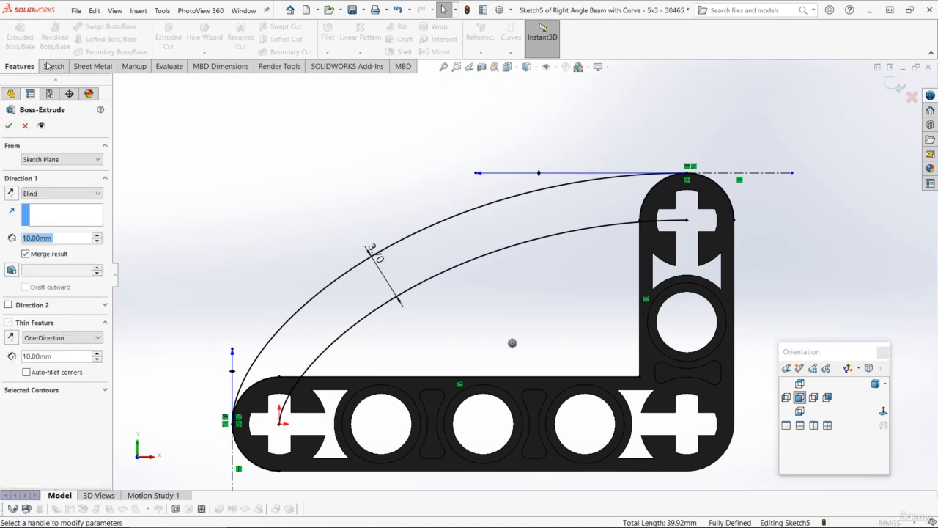
pyautogui.click(45, 394)
pyautogui.click(462, 229)
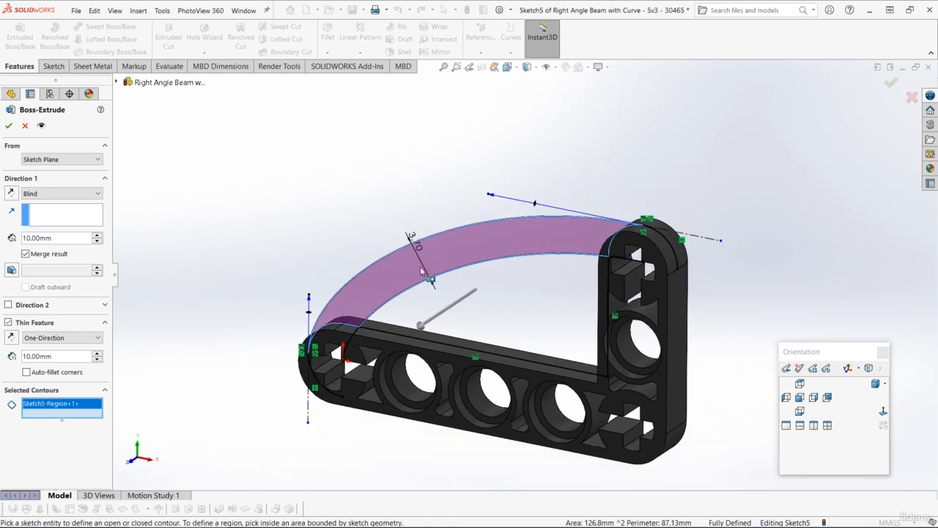
# Extrude the curved band 4 mm from the mid plane with Thin Feature turned off, and return to the front view
pyautogui.click(51, 194)
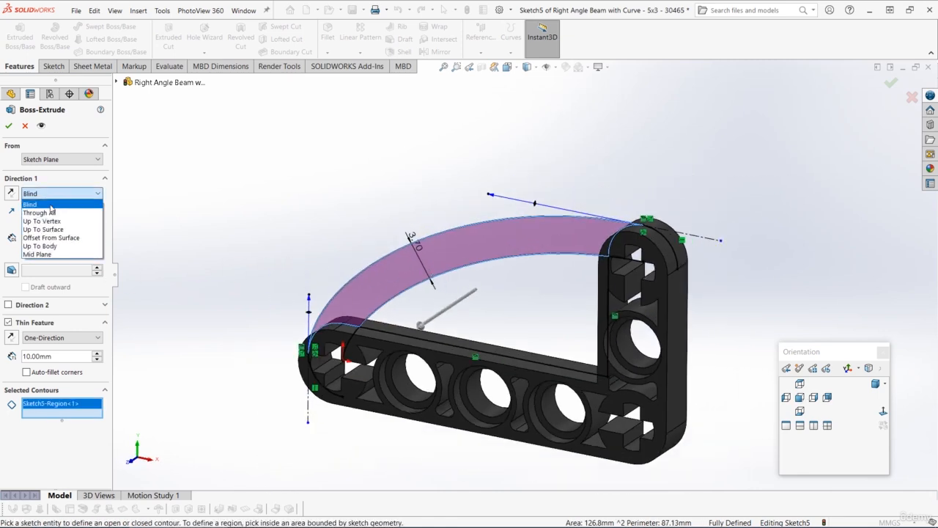
pyautogui.click(58, 257)
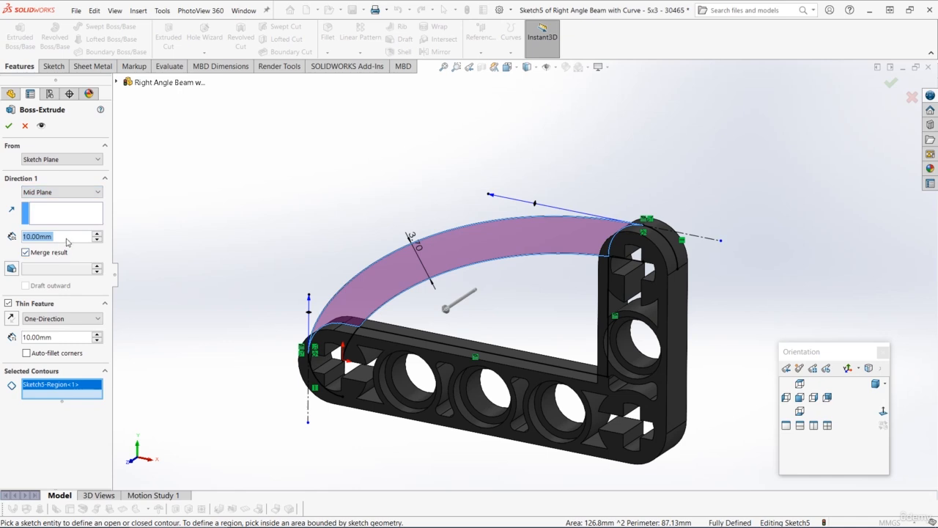
pyautogui.write('4')
pyautogui.press('Tab')
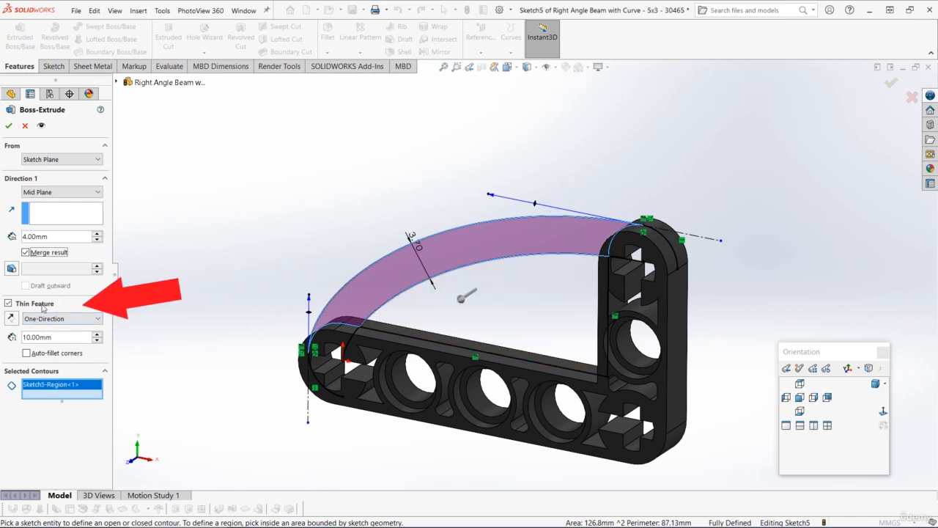
pyautogui.click(8, 304)
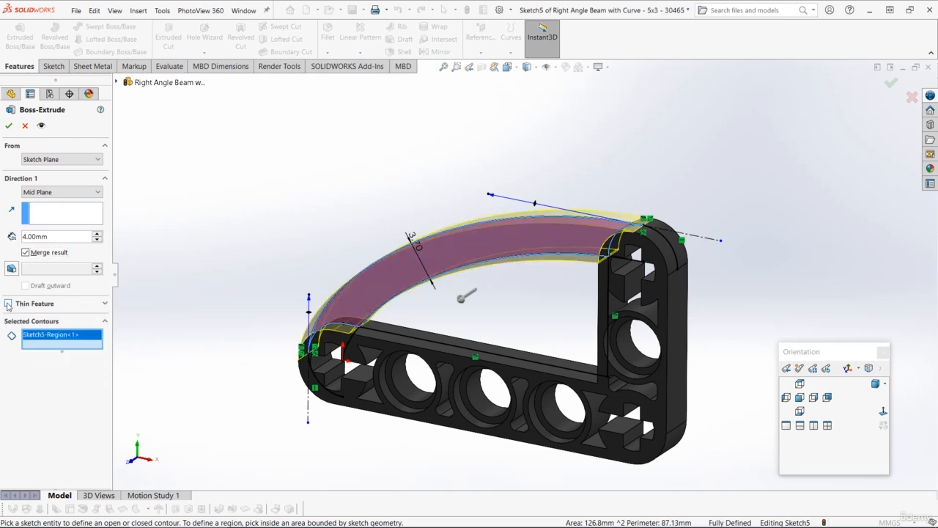
pyautogui.moveTo(494, 215); pyautogui.dragTo(507, 196, button='middle')
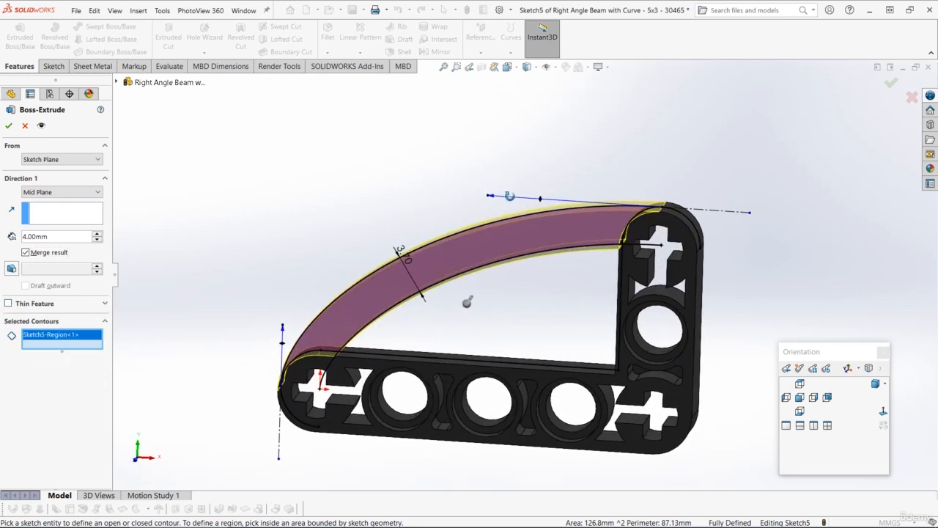
pyautogui.click(8, 127)
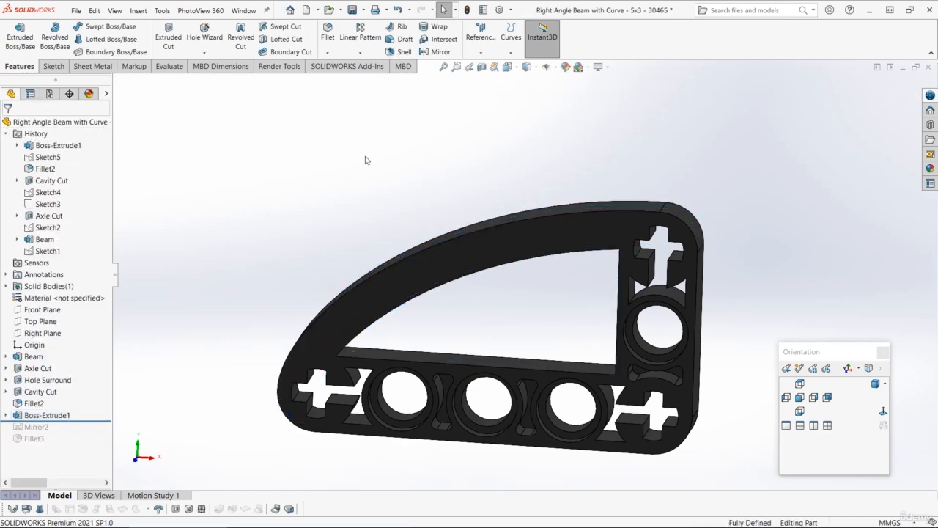
pyautogui.hotkey('ctrl', '1')
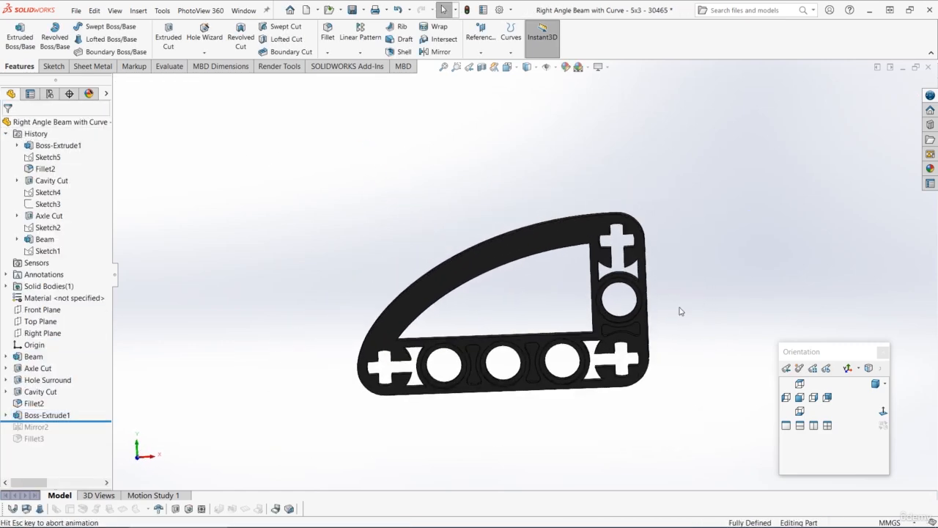
# Rename the new boss extrude feature as Curve
pyautogui.click(46, 415)
pyautogui.click(45, 415)
pyautogui.write('Curve')
pyautogui.press('Return')
pyautogui.scroll(-1, 503, 324)
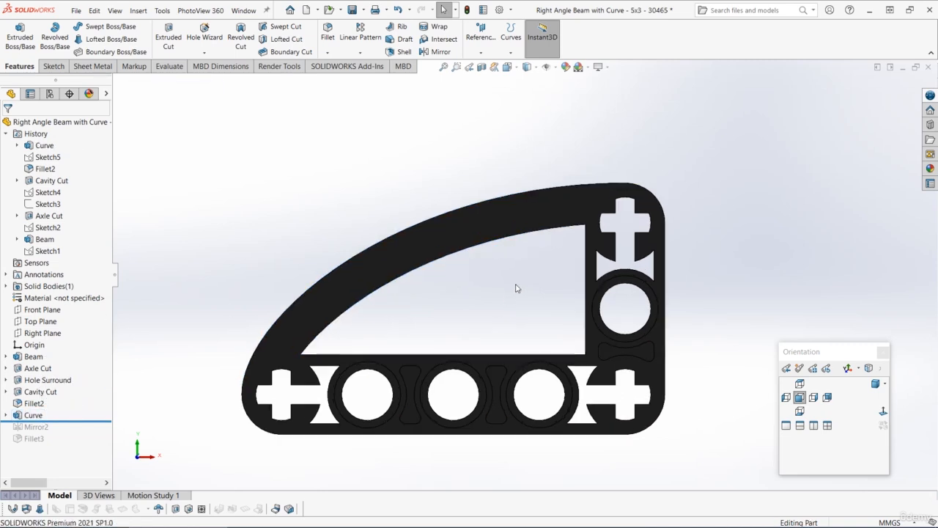
# Start a sketch on the curved band's front face and offset its inner edge 0.8 mm into the band
pyautogui.click(518, 213)
pyautogui.click(560, 184)
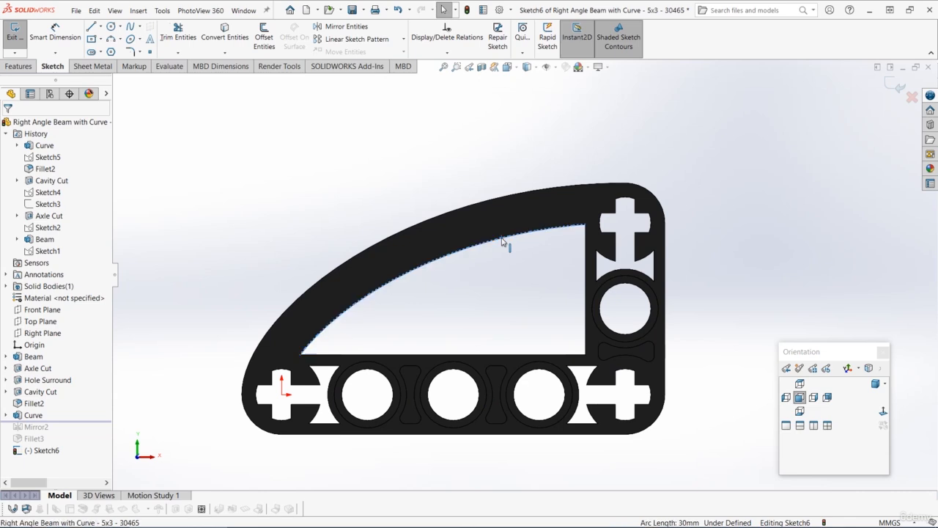
pyautogui.click(503, 242)
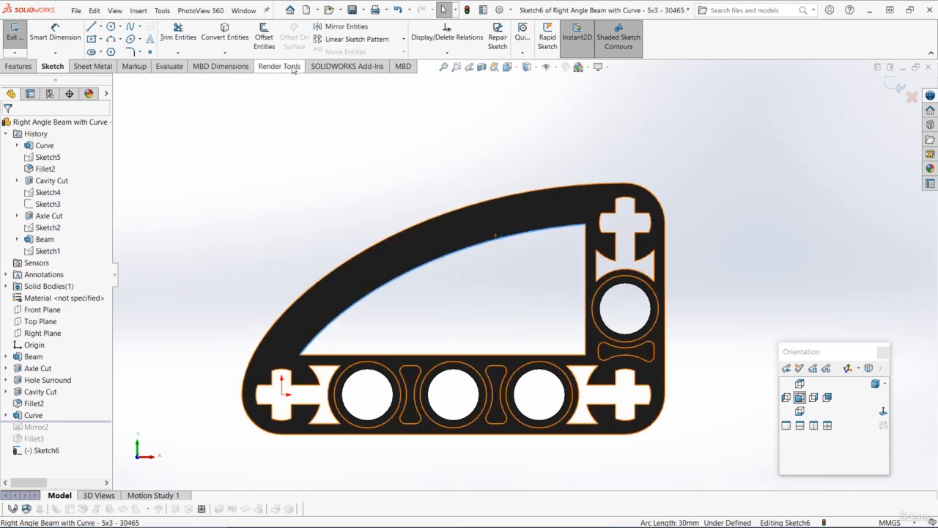
pyautogui.click(265, 37)
pyautogui.write('0.8')
pyautogui.press('Return')
pyautogui.click(28, 187)
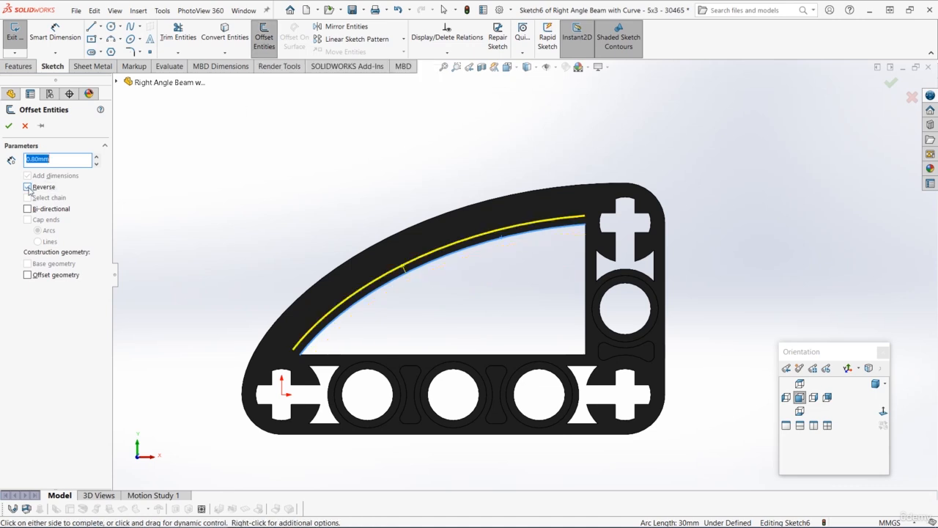
pyautogui.click(9, 126)
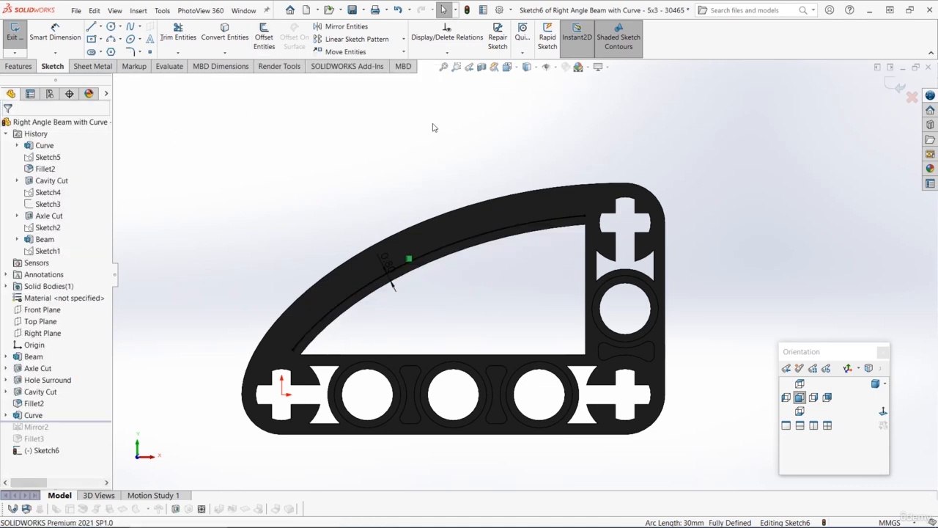
# Offset the curved band's outer edge 0.8 mm inward in the same sketch
pyautogui.click(502, 201)
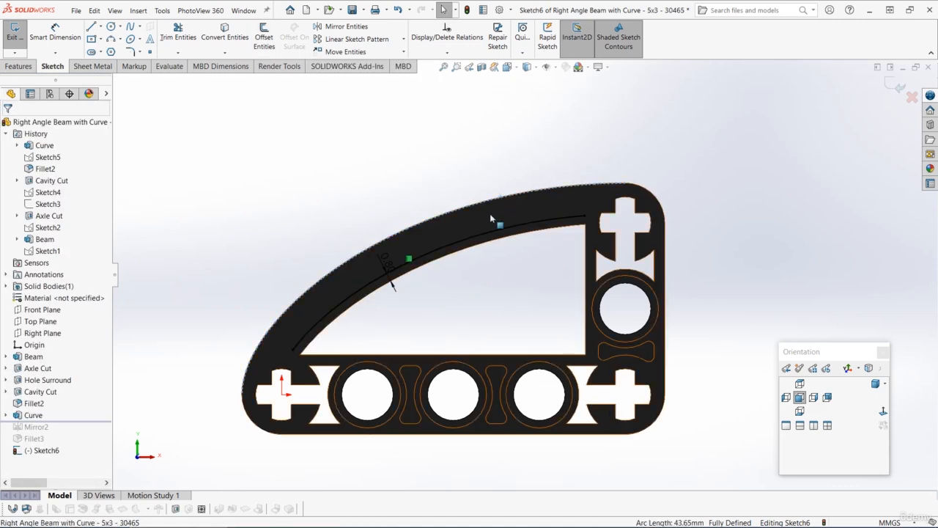
pyautogui.click(264, 38)
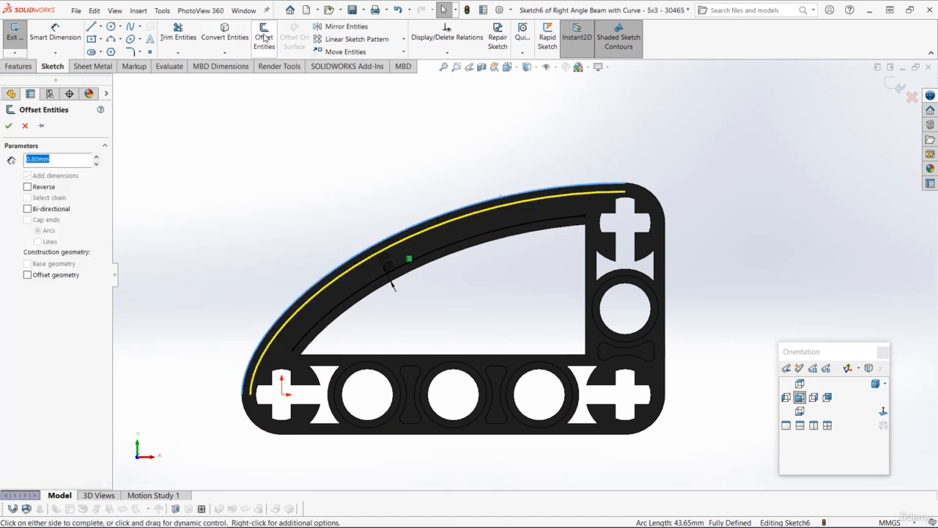
pyautogui.click(8, 127)
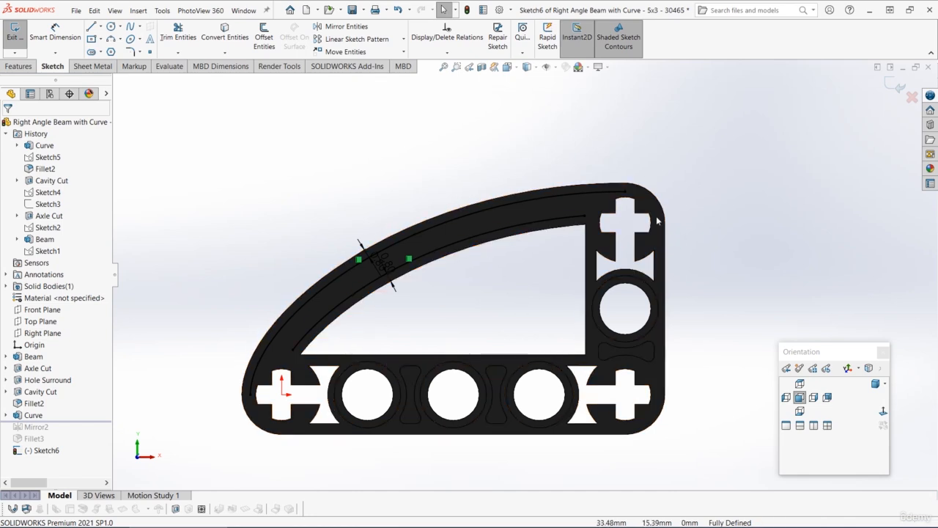
# Convert the vertical arm's rounded end arc and extend it across the band to the arm's inner side edge
pyautogui.click(627, 189)
pyautogui.moveTo(586, 224); pyautogui.dragTo(583, 218)
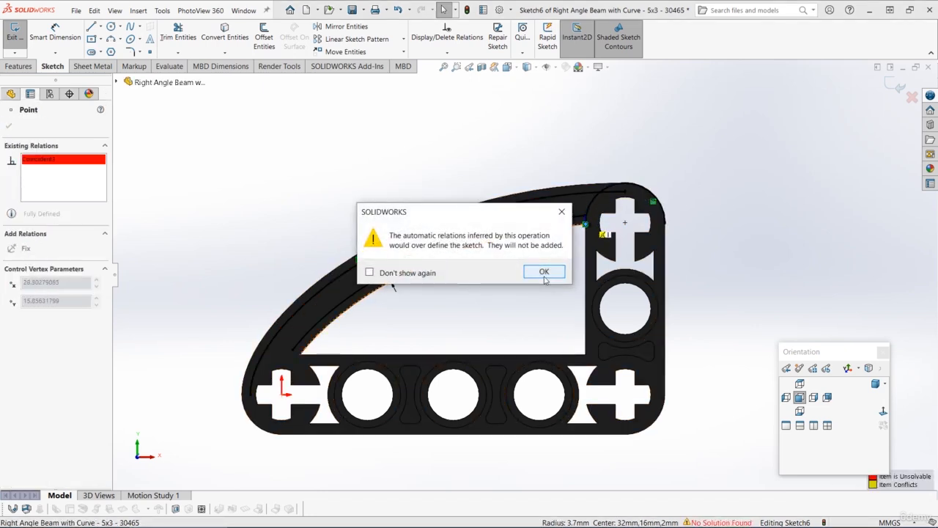
pyautogui.click(544, 272)
pyautogui.press('Escape')
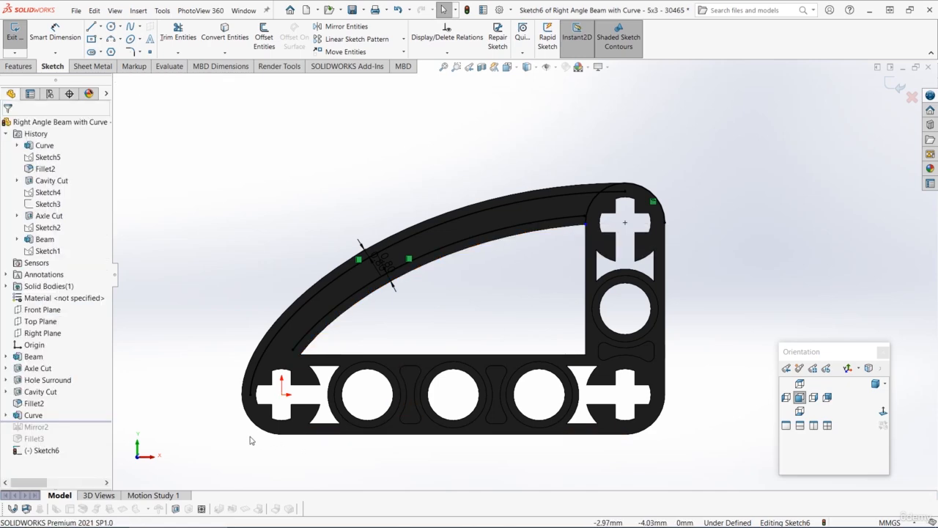
# Convert the horizontal arm's rounded end arc and extend it over the axle hole to the adjacent cavity
pyautogui.click(253, 428)
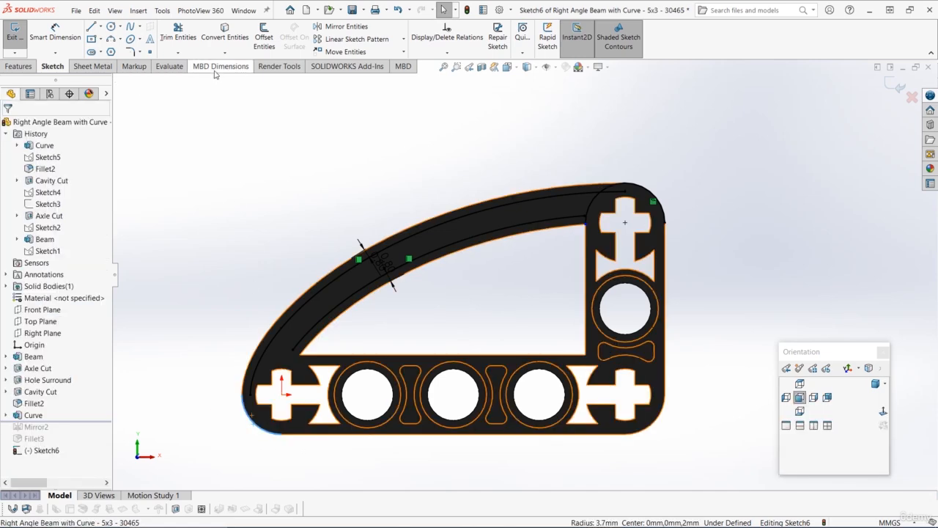
pyautogui.scroll(-5, 233, 405)
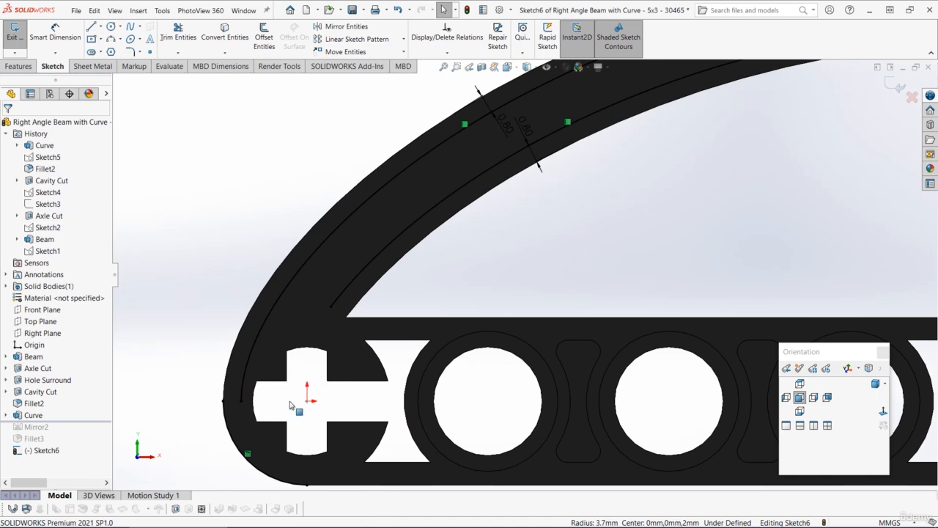
pyautogui.moveTo(225, 397); pyautogui.dragTo(394, 326)
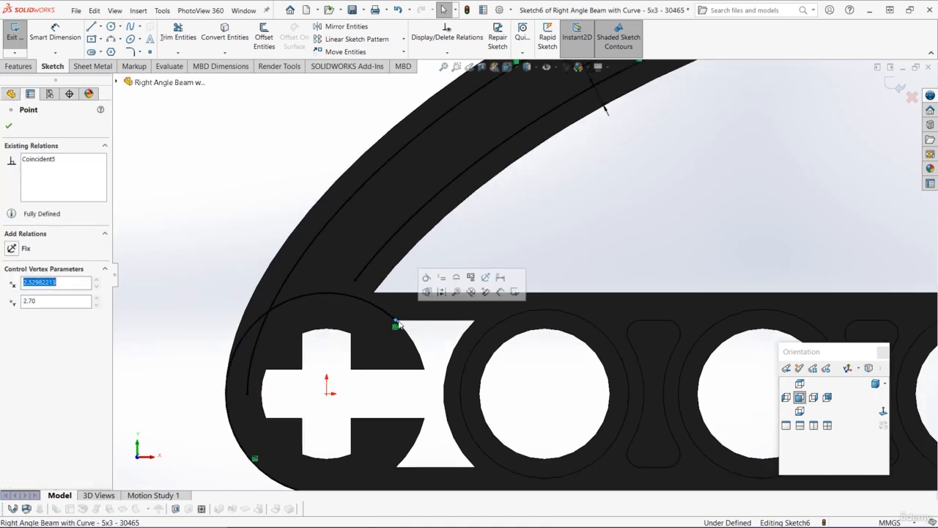
pyautogui.click(516, 233)
# Extend the inner offset curve with Power trim to meet the vertical arm's end arc
pyautogui.scroll(5, 539, 246)
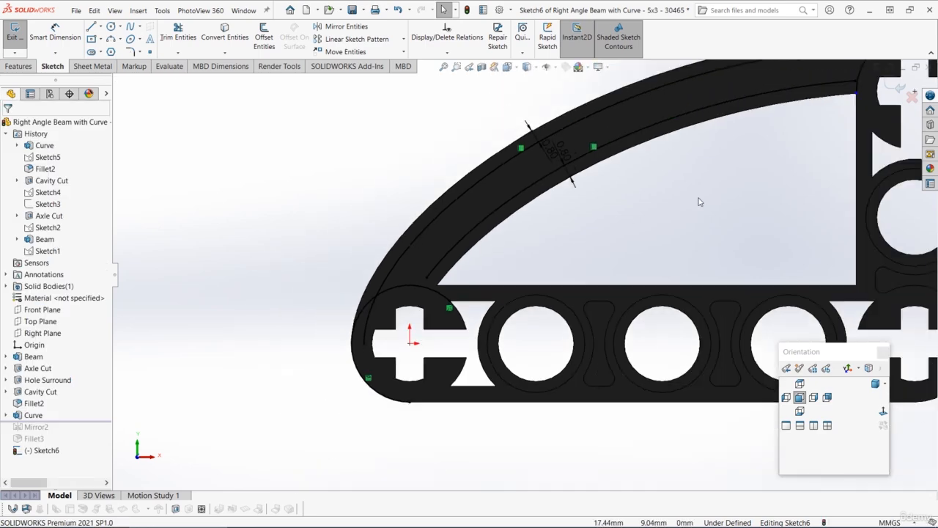
pyautogui.scroll(-5, 694, 194)
pyautogui.scroll(-3, 687, 203)
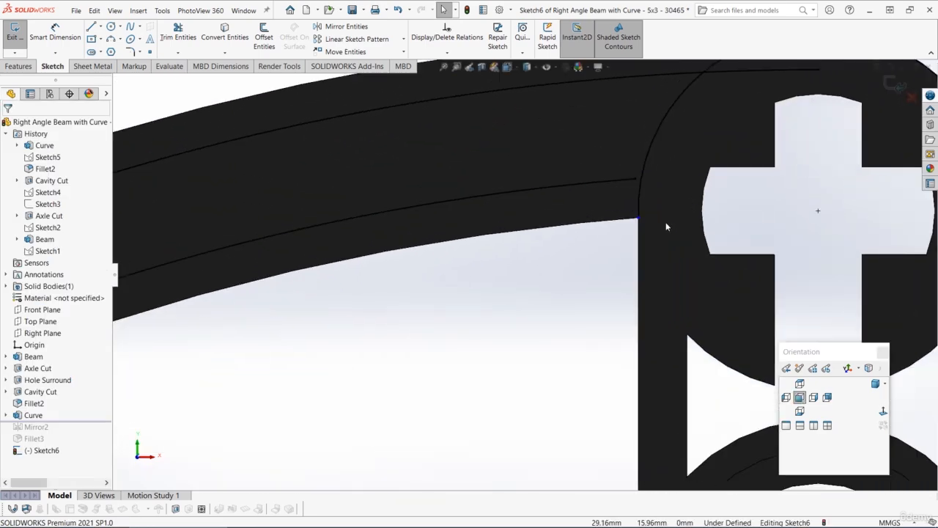
pyautogui.scroll(3, 623, 173)
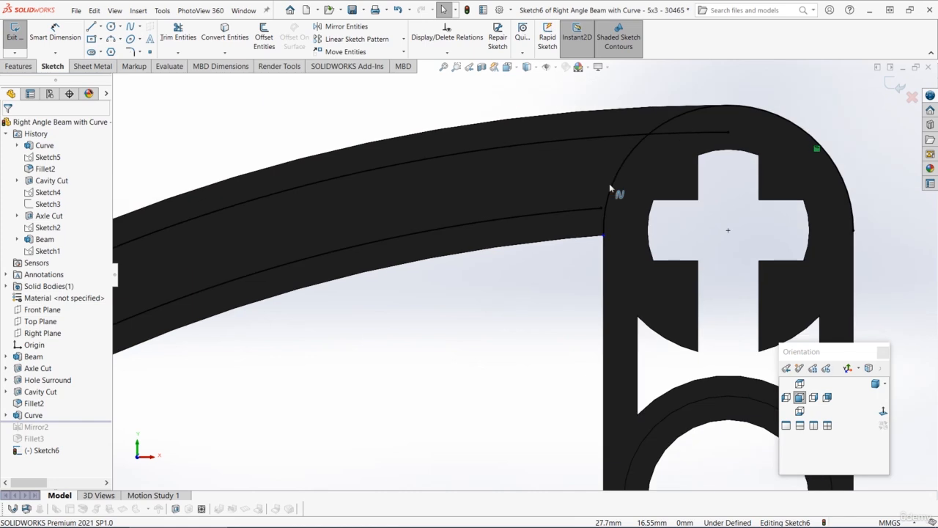
pyautogui.scroll(-1, 615, 194)
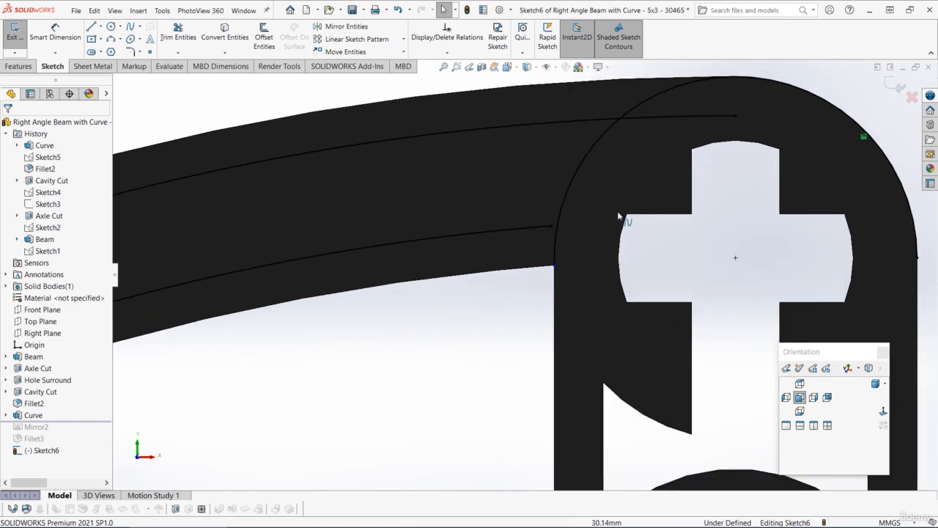
pyautogui.click(177, 35)
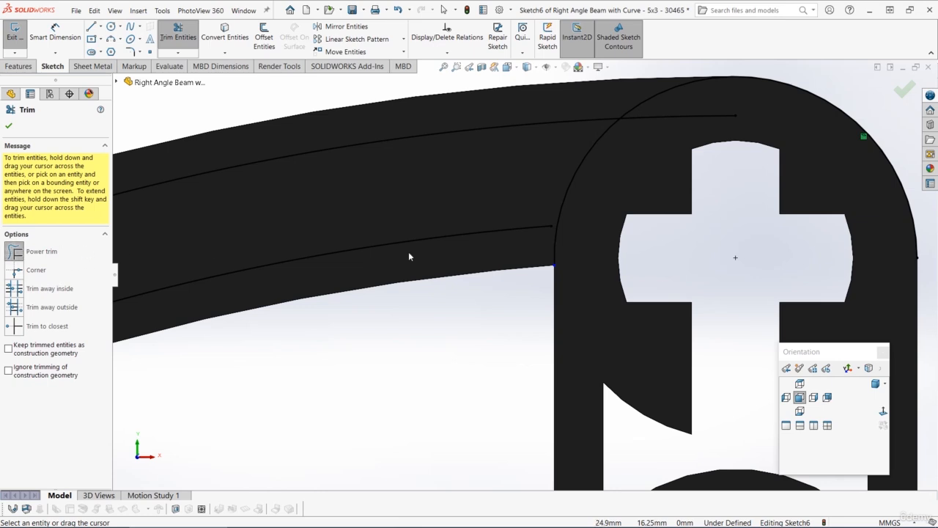
pyautogui.click(519, 230)
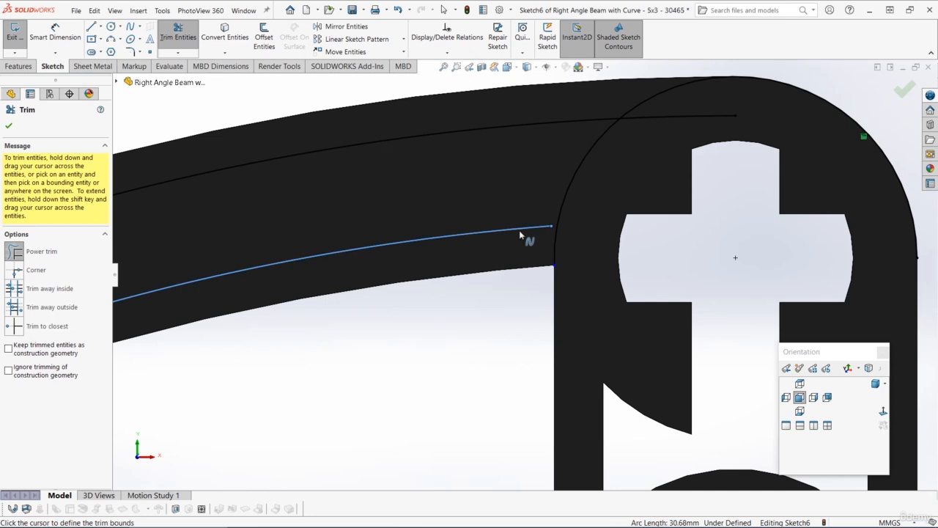
pyautogui.click(557, 231)
# Extend the inner offset curve's other end to meet the horizontal arm's end arc, and finish trimming
pyautogui.scroll(5, 414, 350)
pyautogui.scroll(-6, 334, 307)
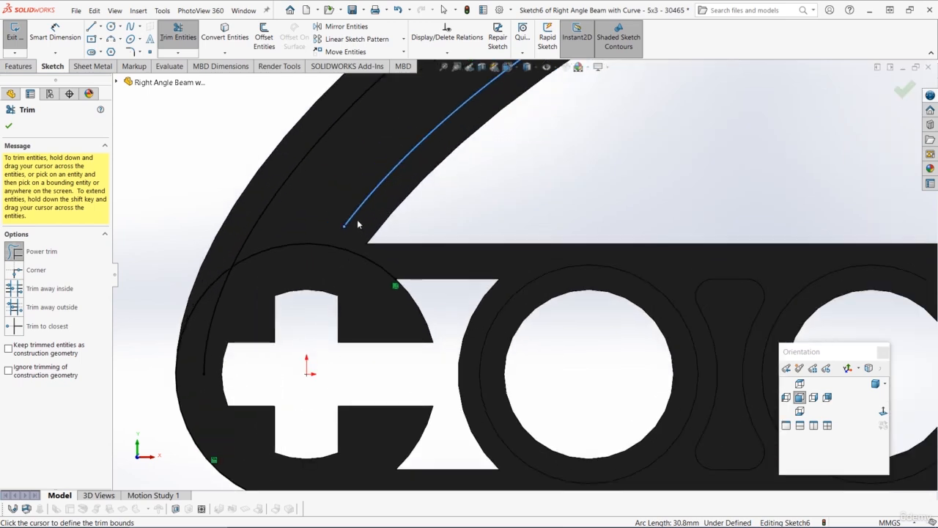
pyautogui.click(352, 221)
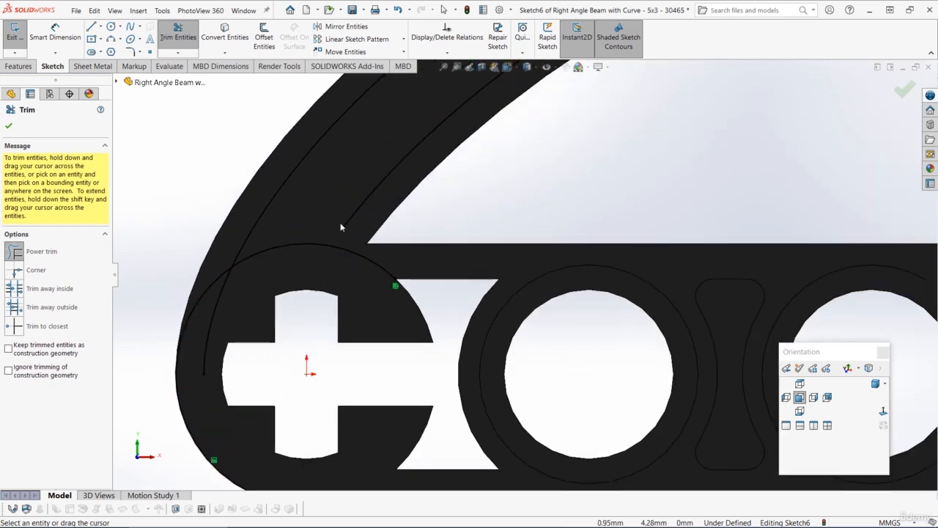
pyautogui.click(347, 225)
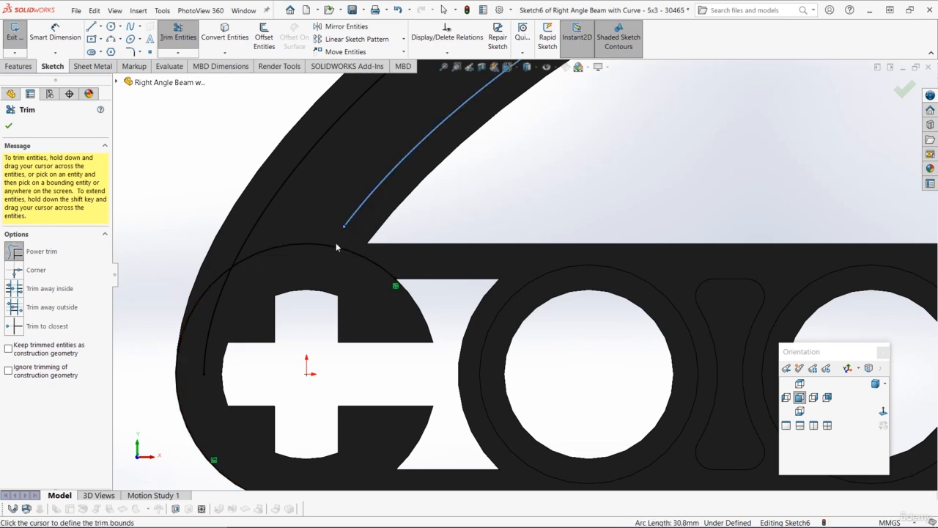
pyautogui.click(335, 250)
pyautogui.click(9, 126)
# Cut-extrude the region between the two offset curves and the end arcs to a blind depth with Thin Feature turned off
pyautogui.press('f')
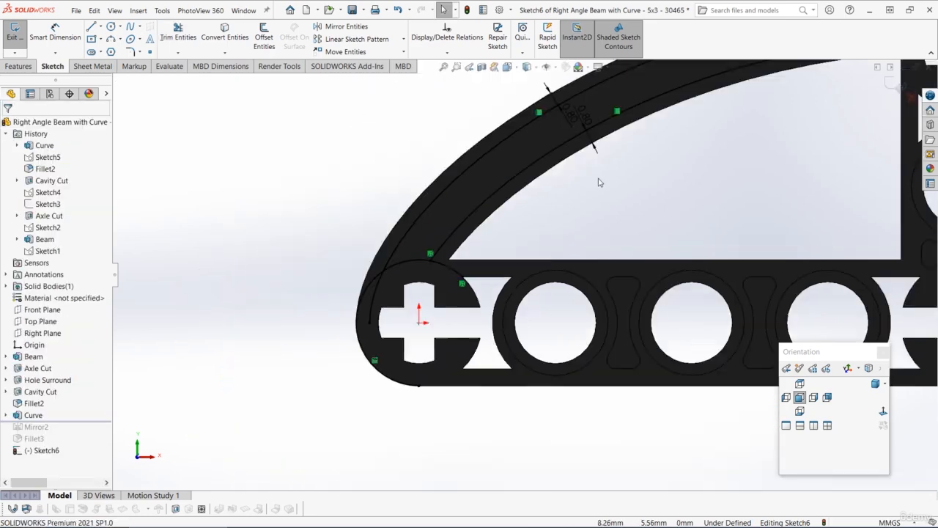
pyautogui.click(19, 66)
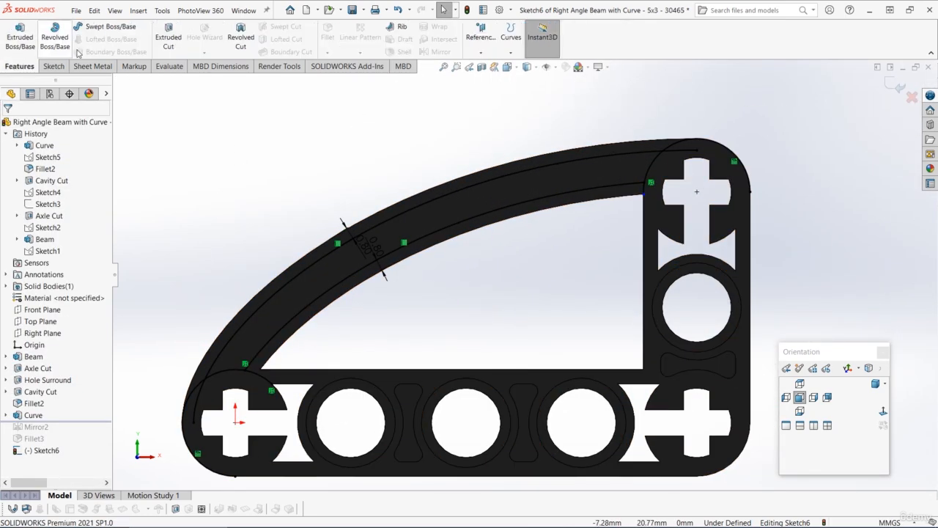
pyautogui.click(169, 30)
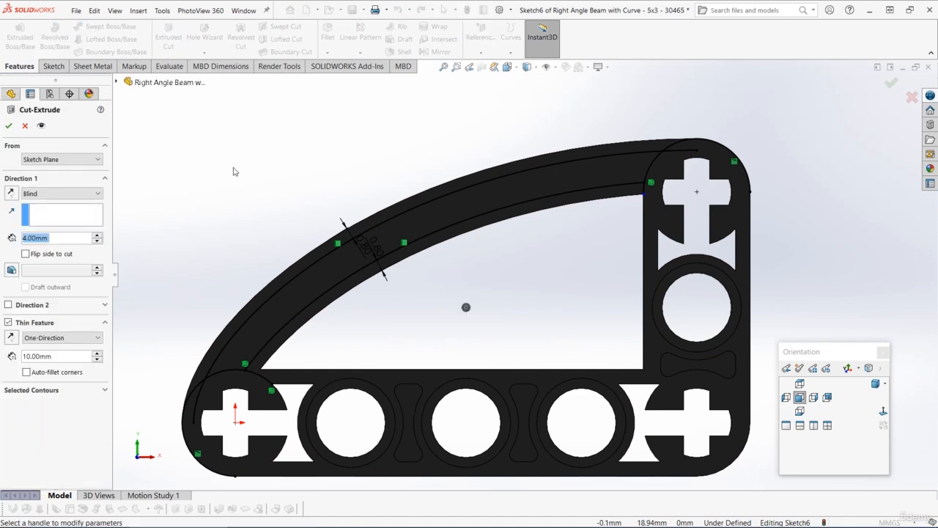
pyautogui.click(31, 390)
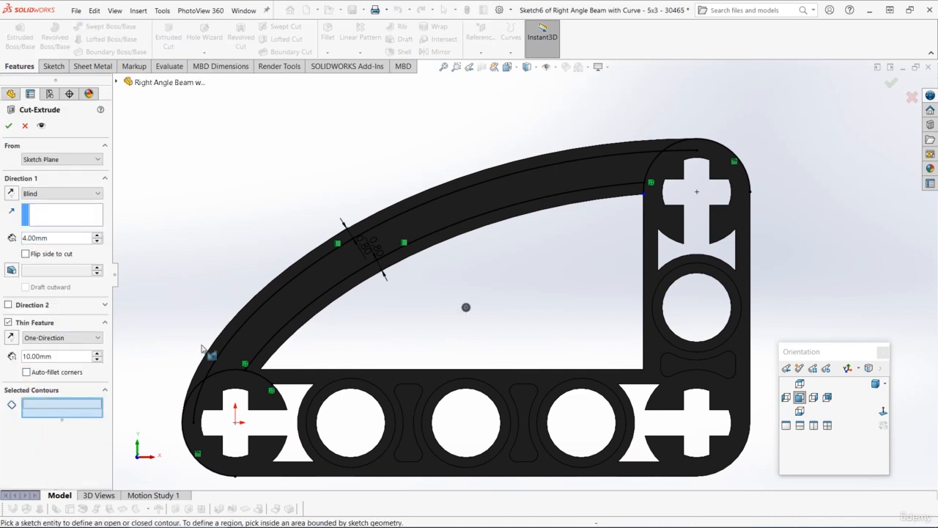
pyautogui.click(277, 328)
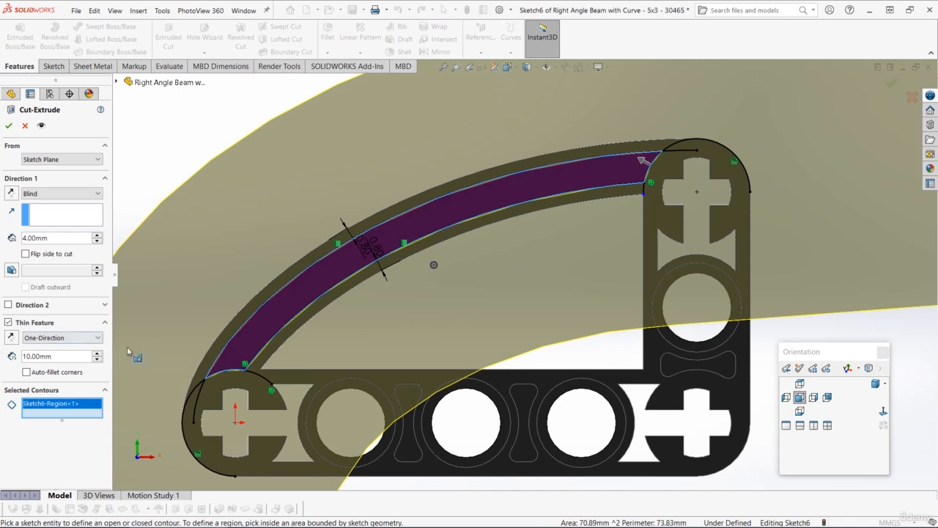
pyautogui.press('z')
pyautogui.click(8, 323)
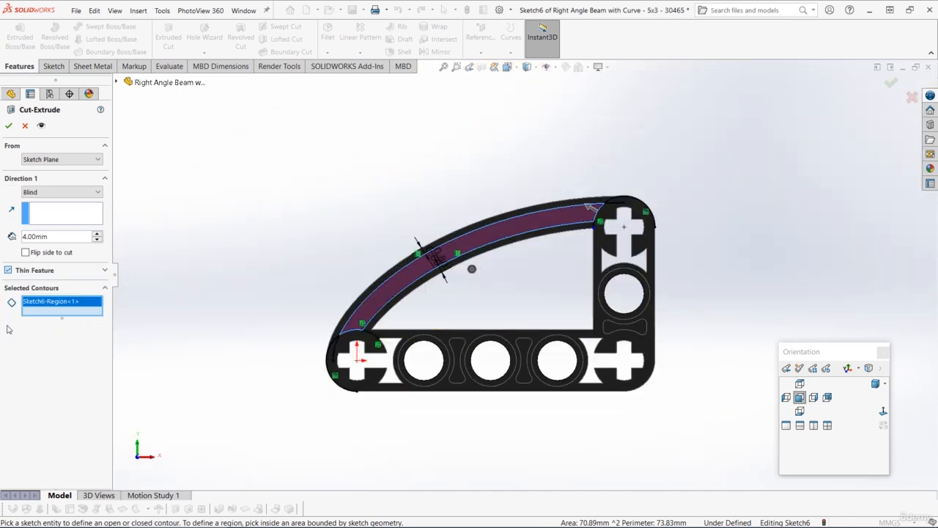
pyautogui.write('1.')
pyautogui.click(8, 127)
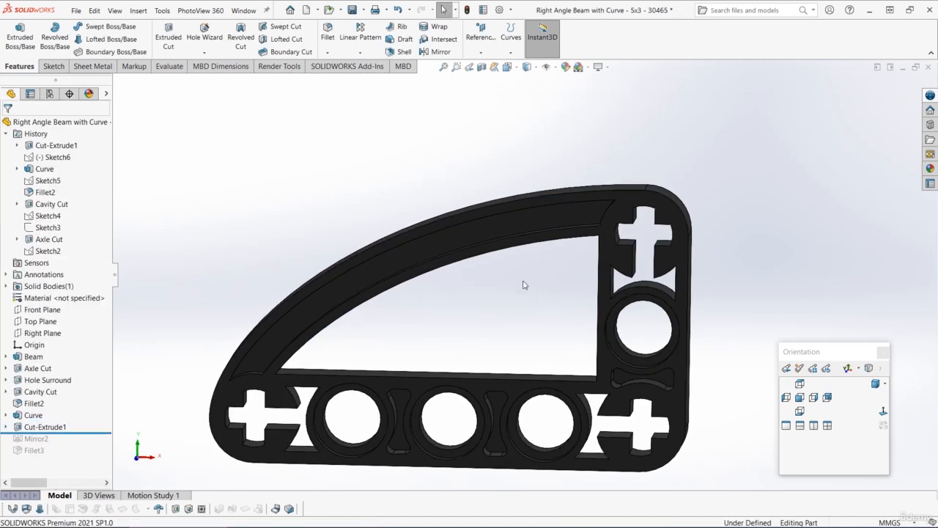
# Rename the new cut feature as Curve Cut
pyautogui.click(33, 426)
pyautogui.write('Curve Cut')
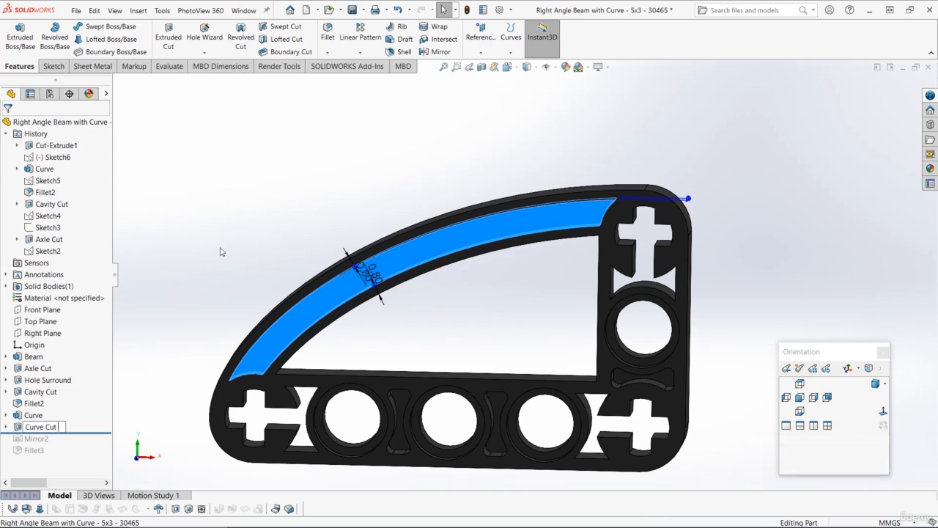
pyautogui.press('Return')
# Roll the model forward to include the Mirror2 feature and add Curve Cut to the features it mirrors about the Front Plane
pyautogui.moveTo(55, 433); pyautogui.dragTo(55, 445)
pyautogui.moveTo(357, 395); pyautogui.dragTo(414, 399, button='middle')
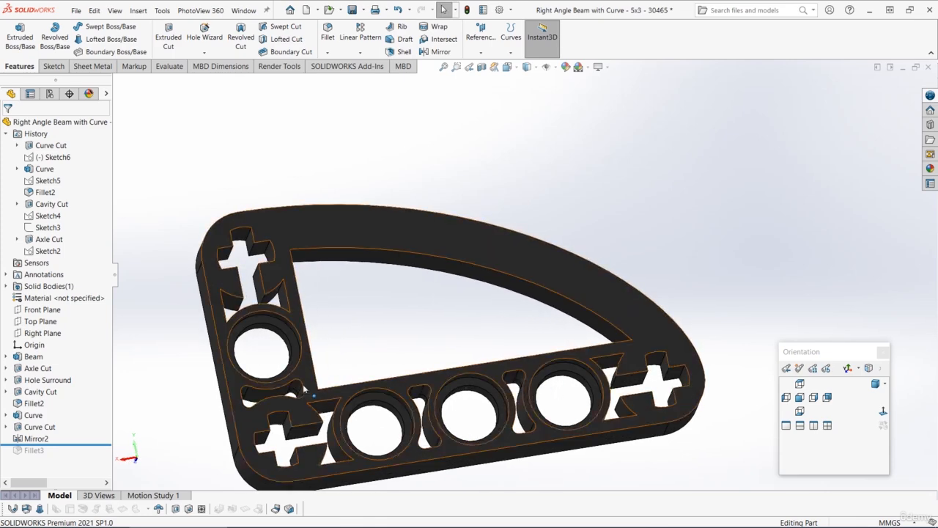
pyautogui.moveTo(269, 313); pyautogui.dragTo(433, 282, button='middle')
pyautogui.click(34, 439)
pyautogui.click(28, 411)
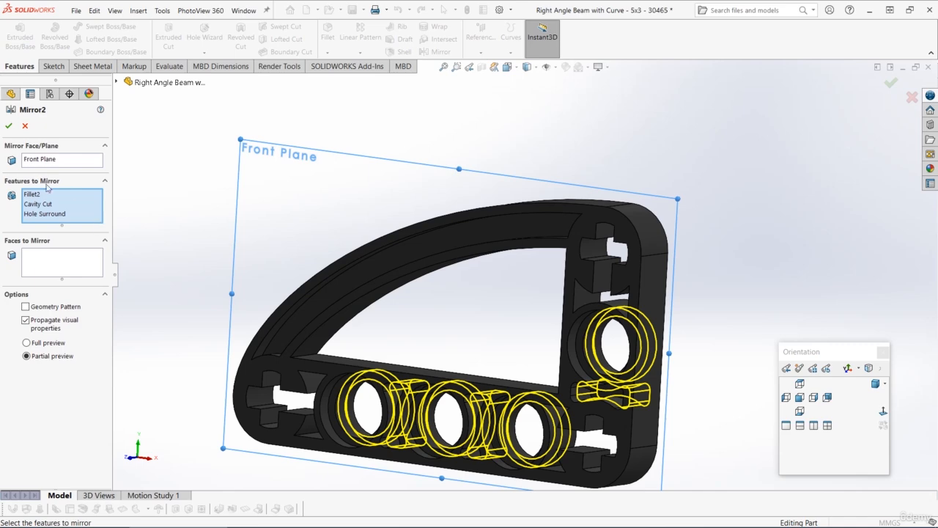
pyautogui.click(80, 194)
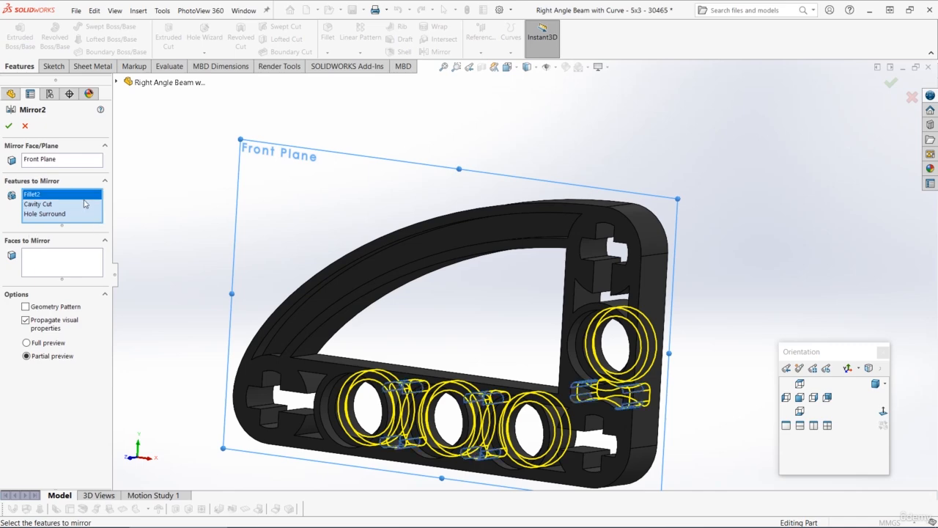
pyautogui.click(389, 266)
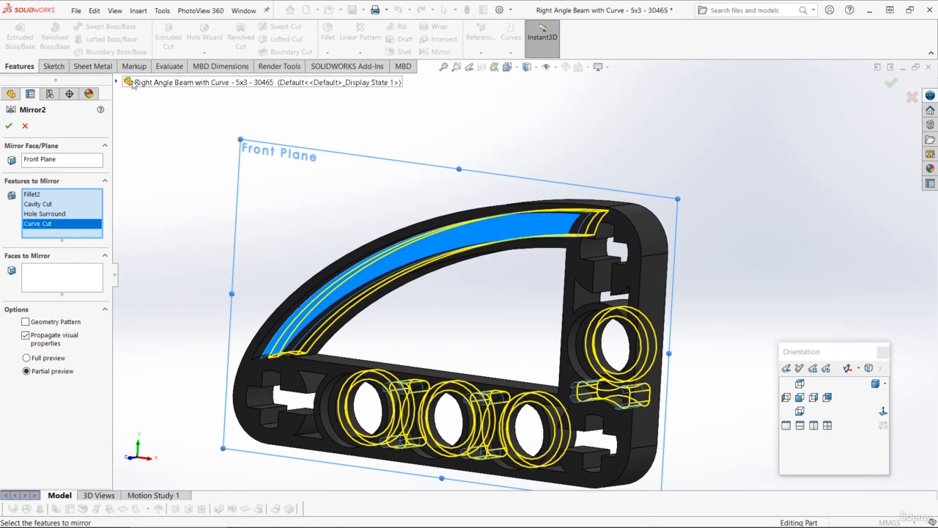
pyautogui.click(119, 82)
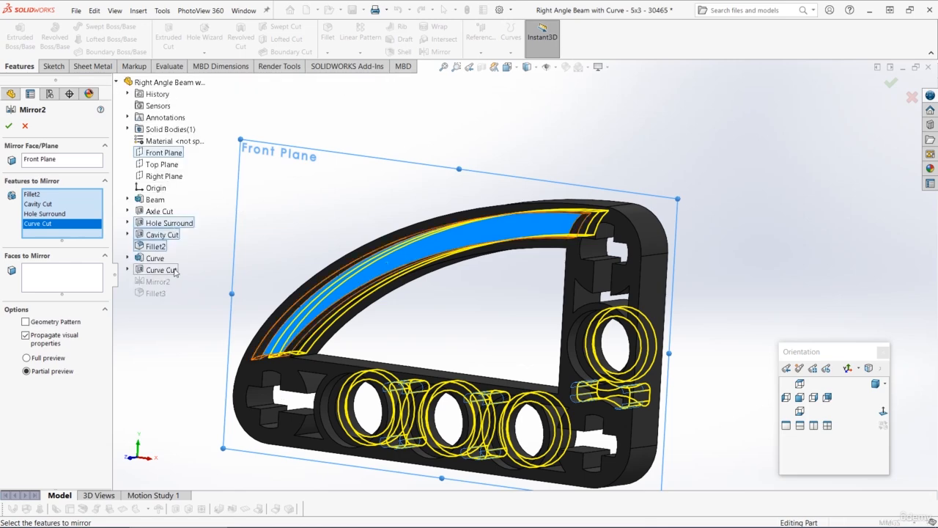
pyautogui.click(9, 125)
pyautogui.moveTo(697, 173); pyautogui.dragTo(549, 351, button='middle')
# Roll forward past Fillet3 and add the four corner edges of the horizontal arm's cavity beside the corner axle hole to that fillet
pyautogui.moveTo(88, 445); pyautogui.dragTo(91, 458)
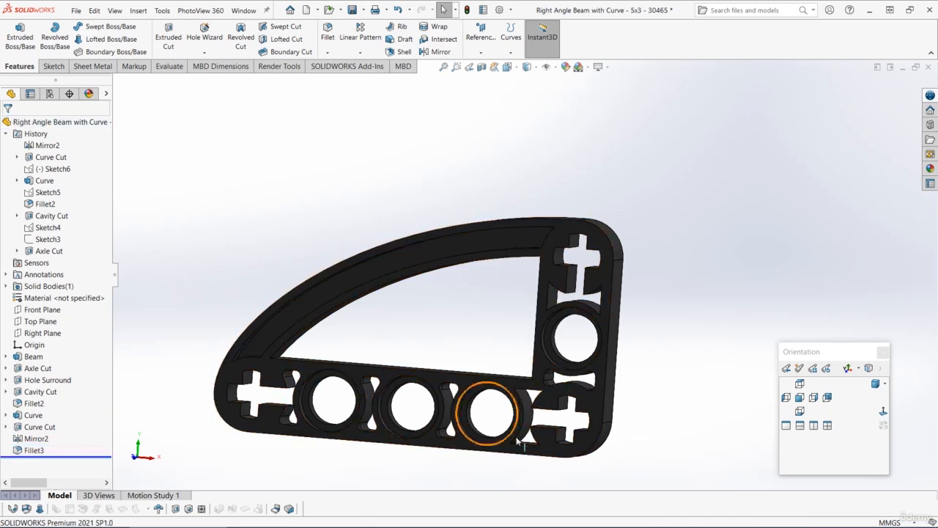
pyautogui.click(33, 450)
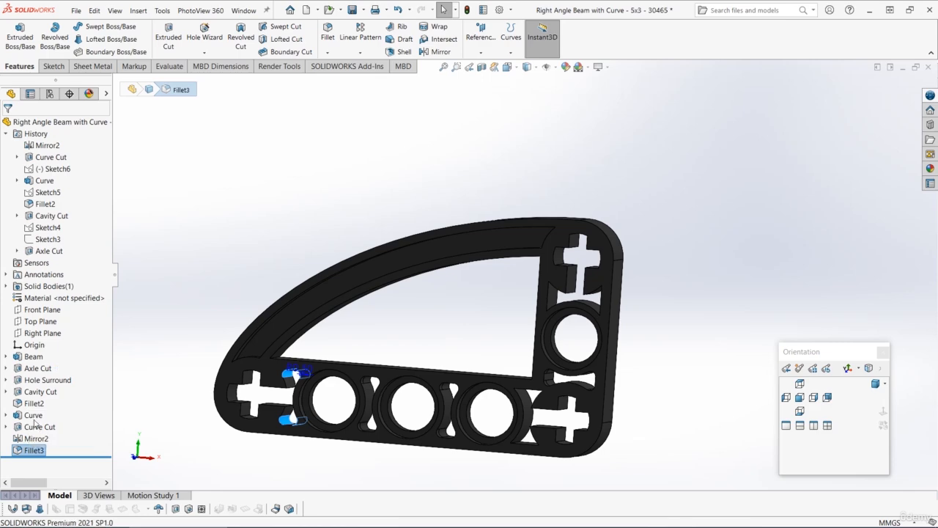
pyautogui.moveTo(501, 404); pyautogui.dragTo(509, 353, button='middle')
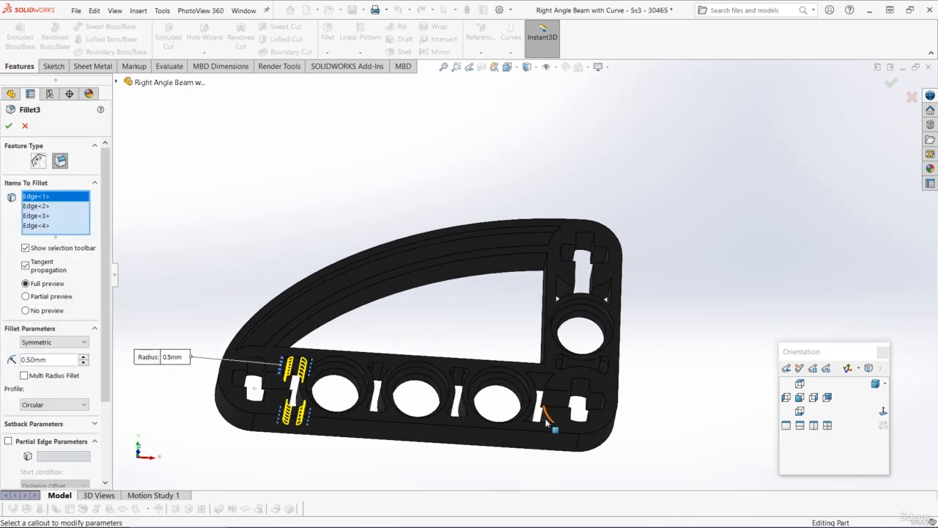
pyautogui.scroll(-5, 544, 420)
pyautogui.moveTo(525, 322); pyautogui.dragTo(549, 300, button='middle')
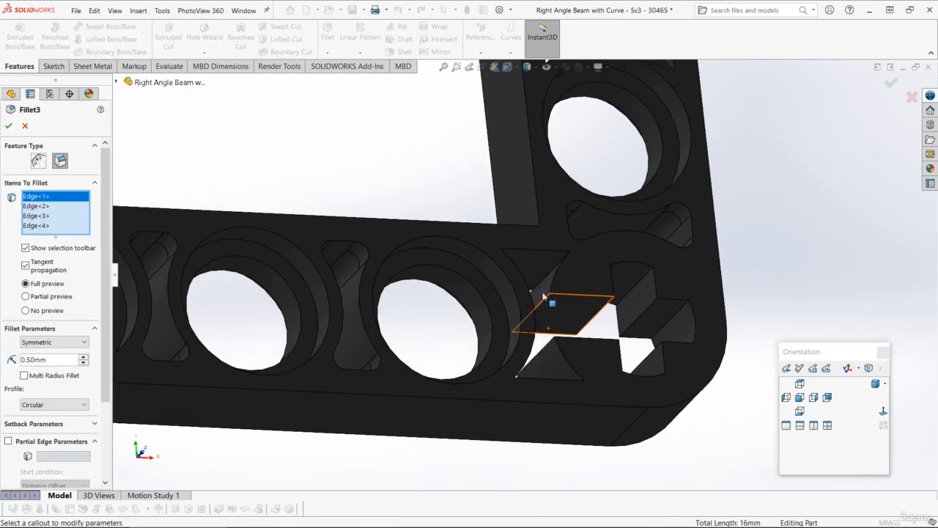
pyautogui.click(498, 257)
pyautogui.click(511, 388)
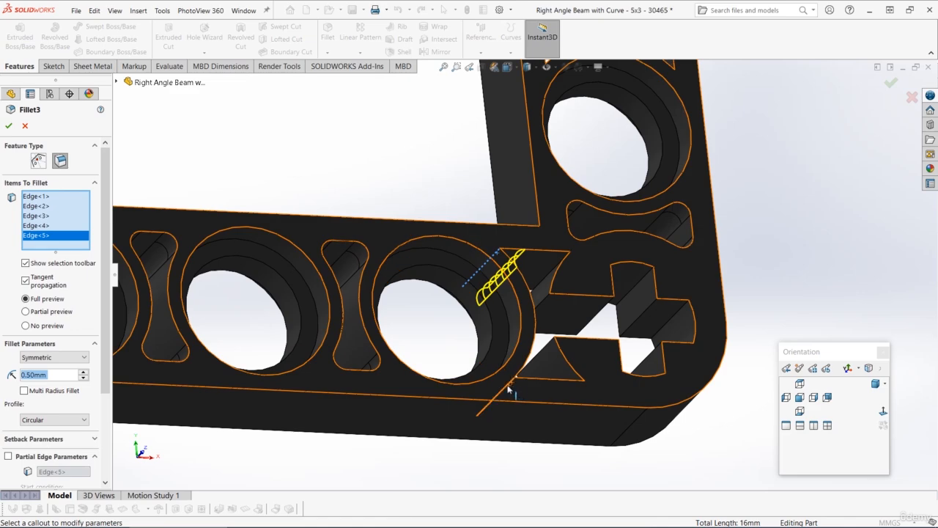
pyautogui.click(582, 386)
pyautogui.moveTo(581, 386); pyautogui.dragTo(560, 266, button='middle')
pyautogui.scroll(-5, 585, 242)
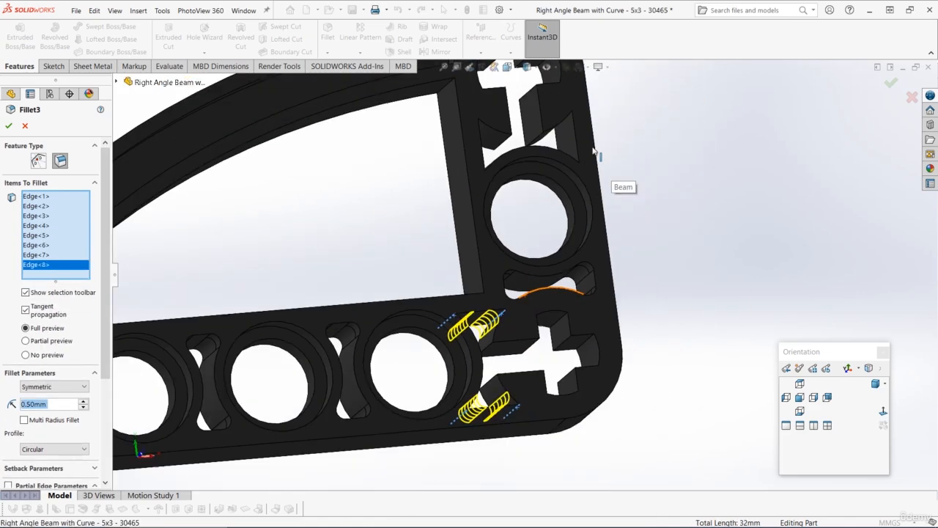
# Add the four corner edges of the vertical arm's cavity below the upper axle hole to Fillet3 and apply the fillet
pyautogui.click(587, 180)
pyautogui.click(589, 323)
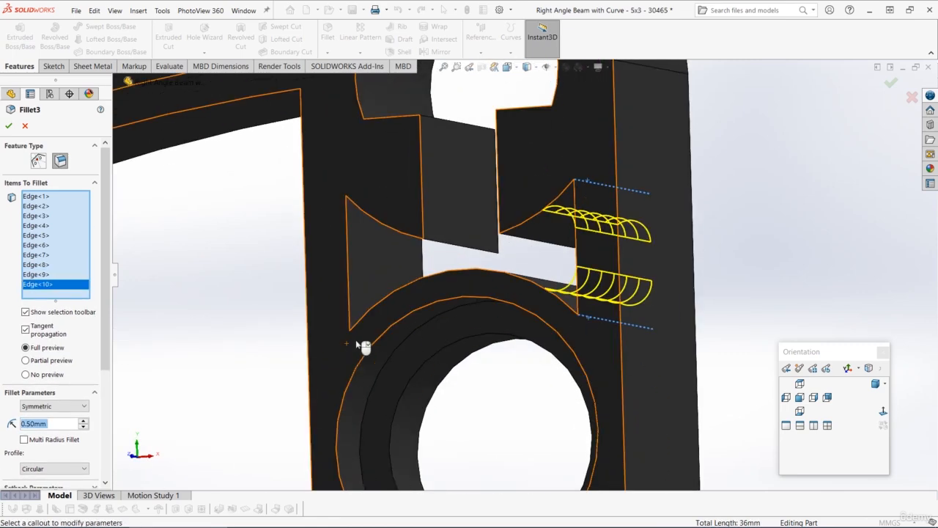
pyautogui.click(359, 335)
pyautogui.click(364, 200)
pyautogui.press('f')
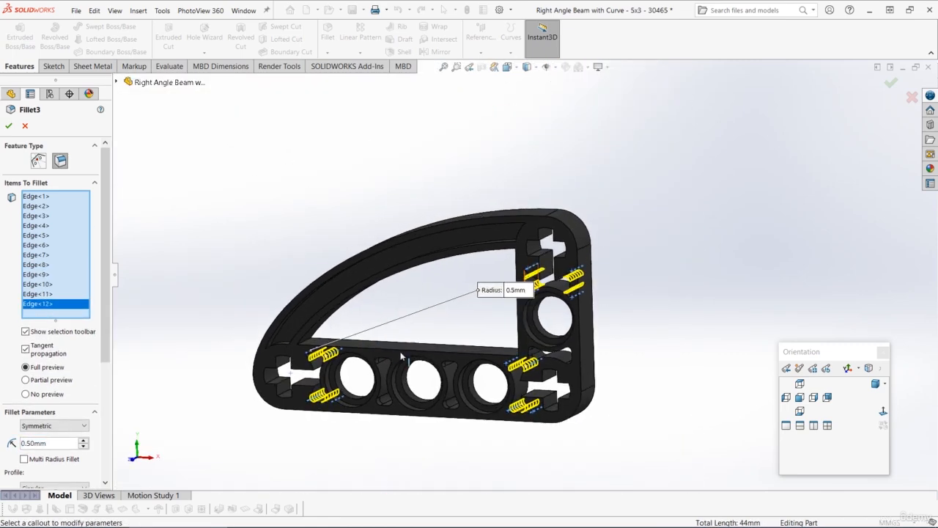
pyautogui.press('Return')
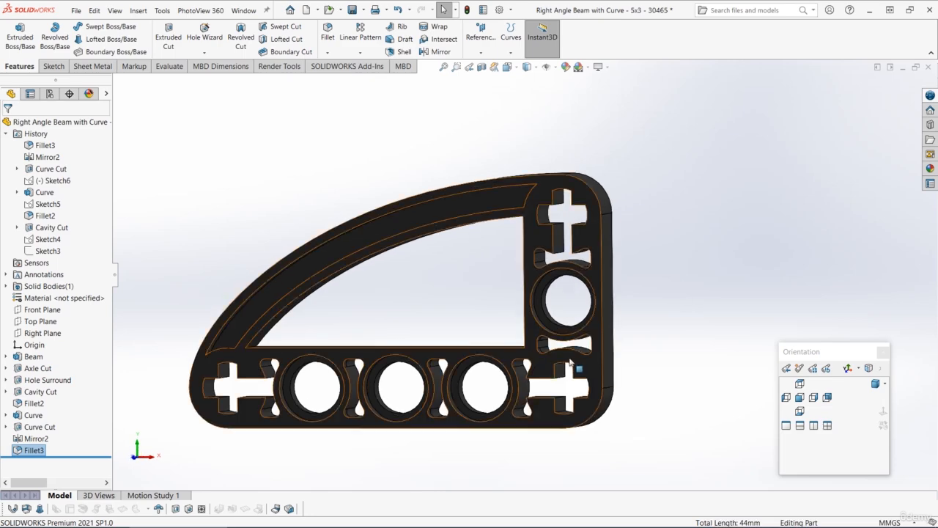
pyautogui.moveTo(575, 361); pyautogui.dragTo(585, 356, button='middle')
pyautogui.scroll(-4, 562, 348)
pyautogui.scroll(5, 528, 359)
pyautogui.moveTo(459, 312); pyautogui.dragTo(429, 341, button='middle')
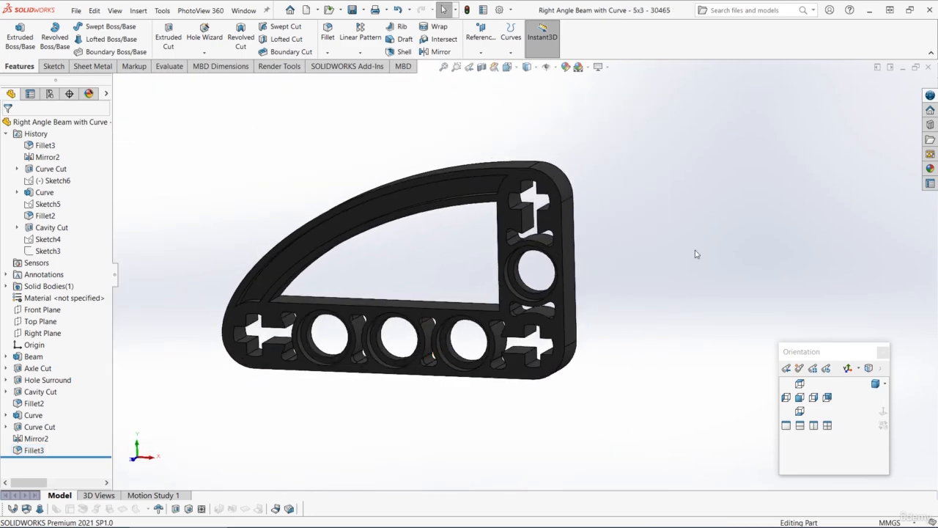